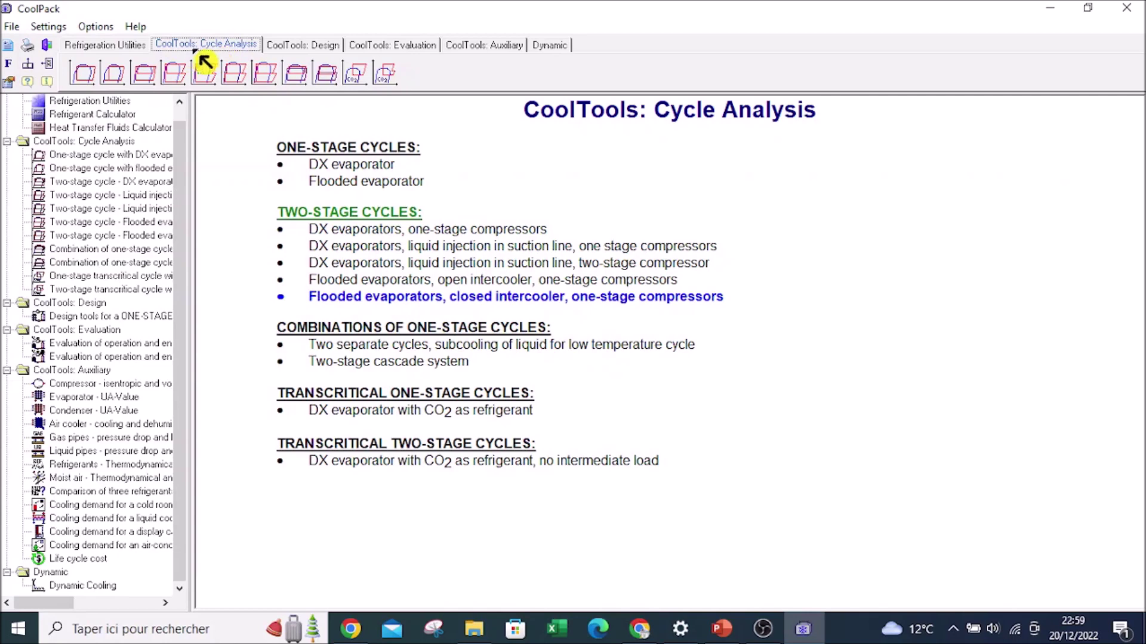
- Open the one-stage cycle tool with DX evaporator and bring up its cycle specification
left_click(87, 80)
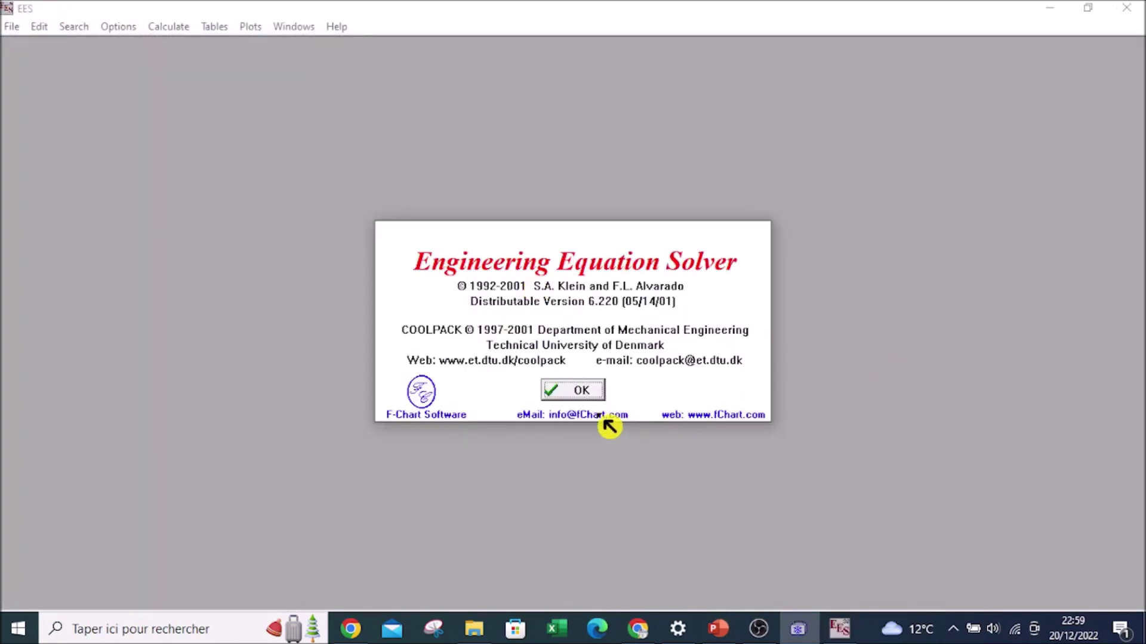
left_click(574, 397)
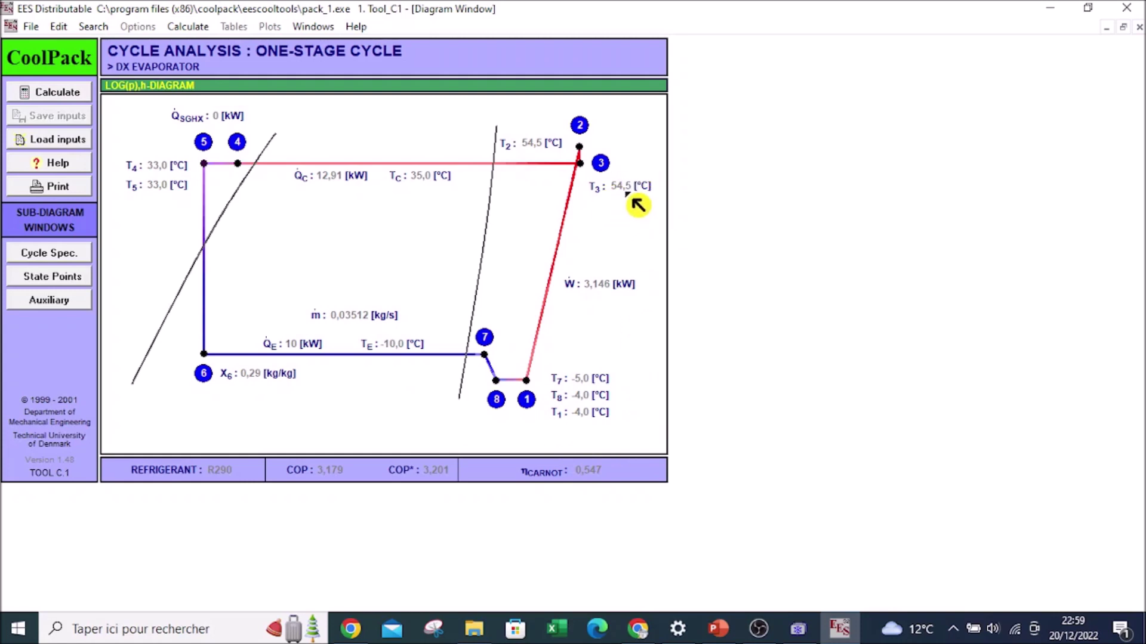
left_click(340, 192)
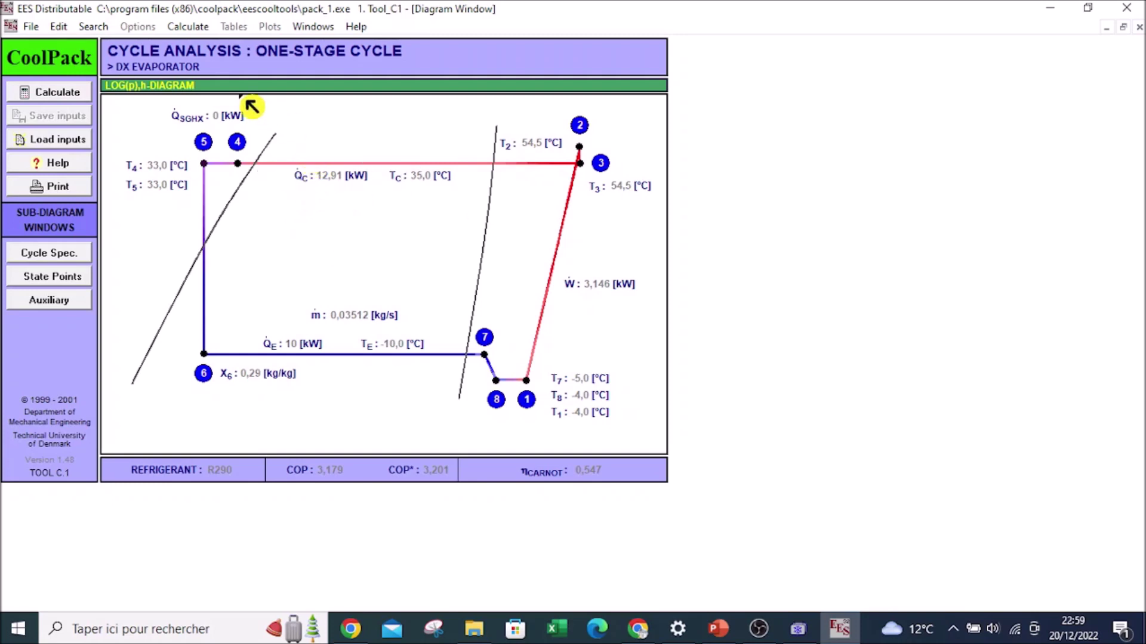
left_click(75, 257)
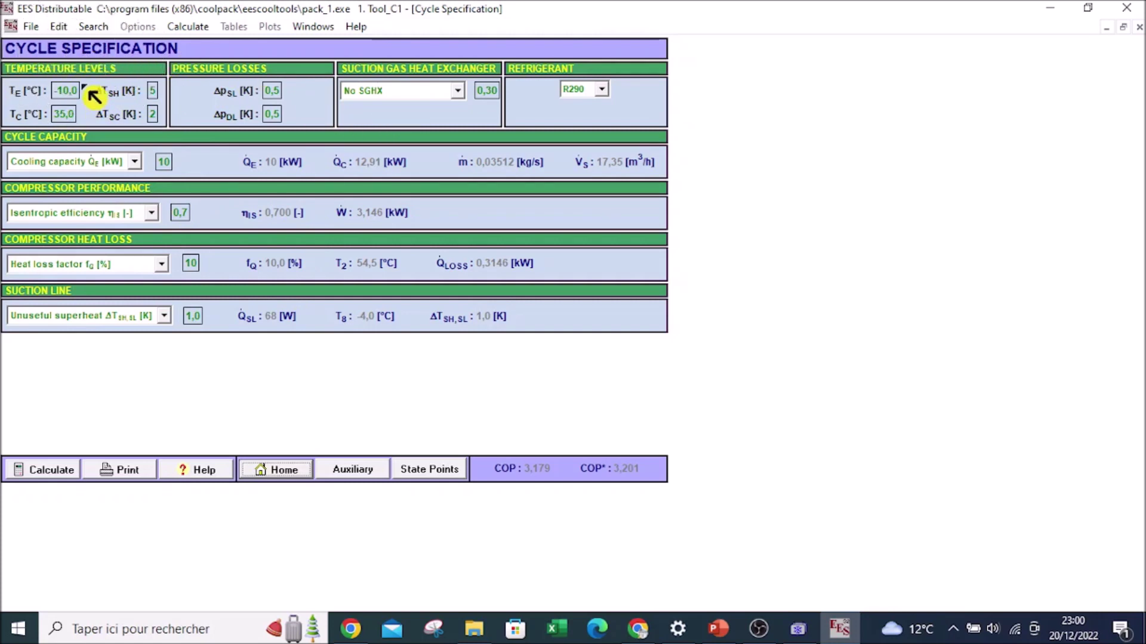
- Set the evaporating temperature to 0 °C, condensing temperature to 40 °C, and both superheat and subcooling to 5 K
key("Tab")
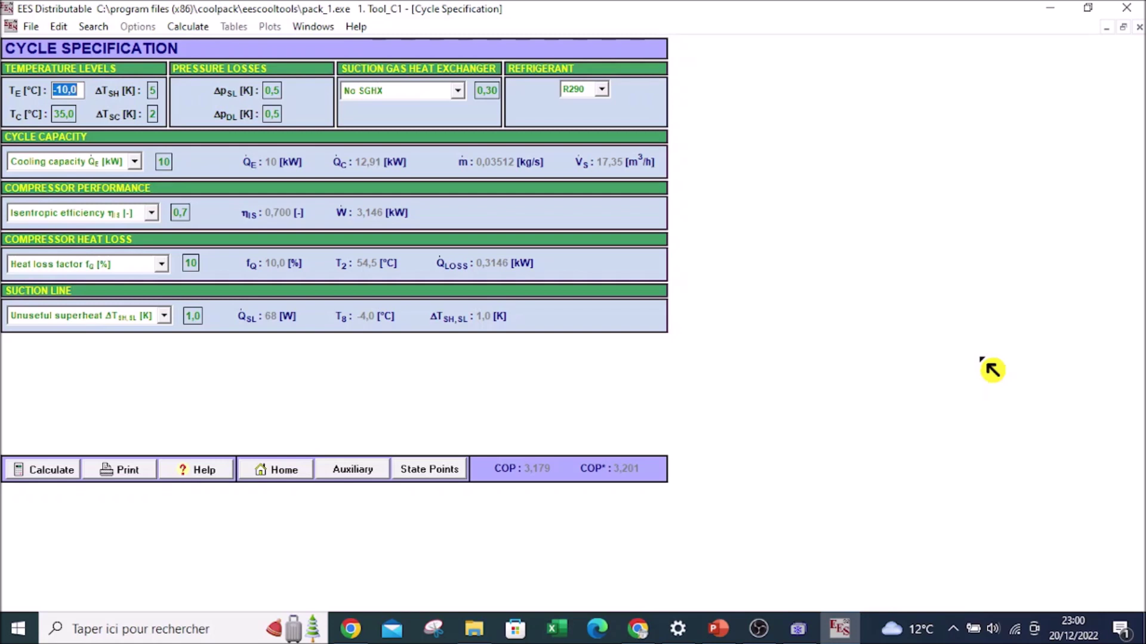
type("0")
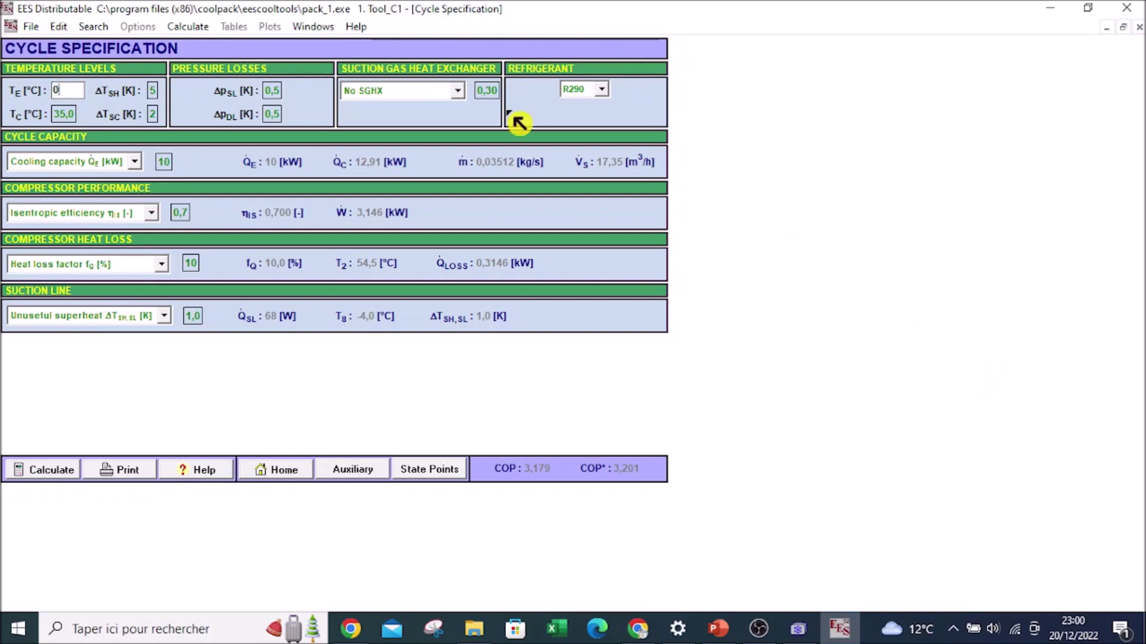
key("Tab")
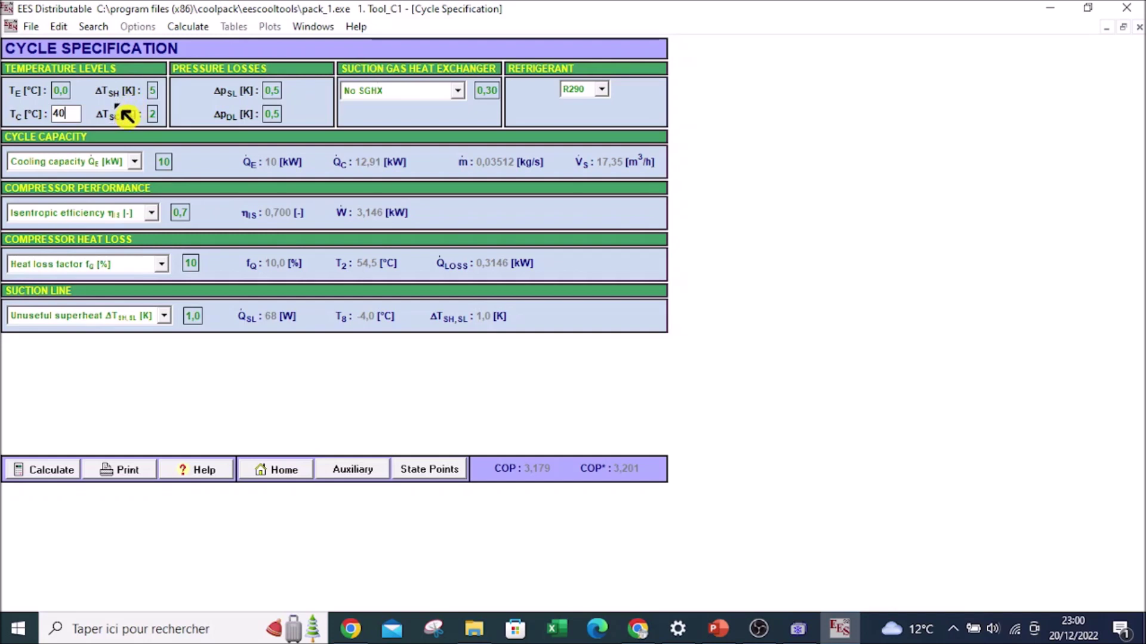
left_click(154, 91)
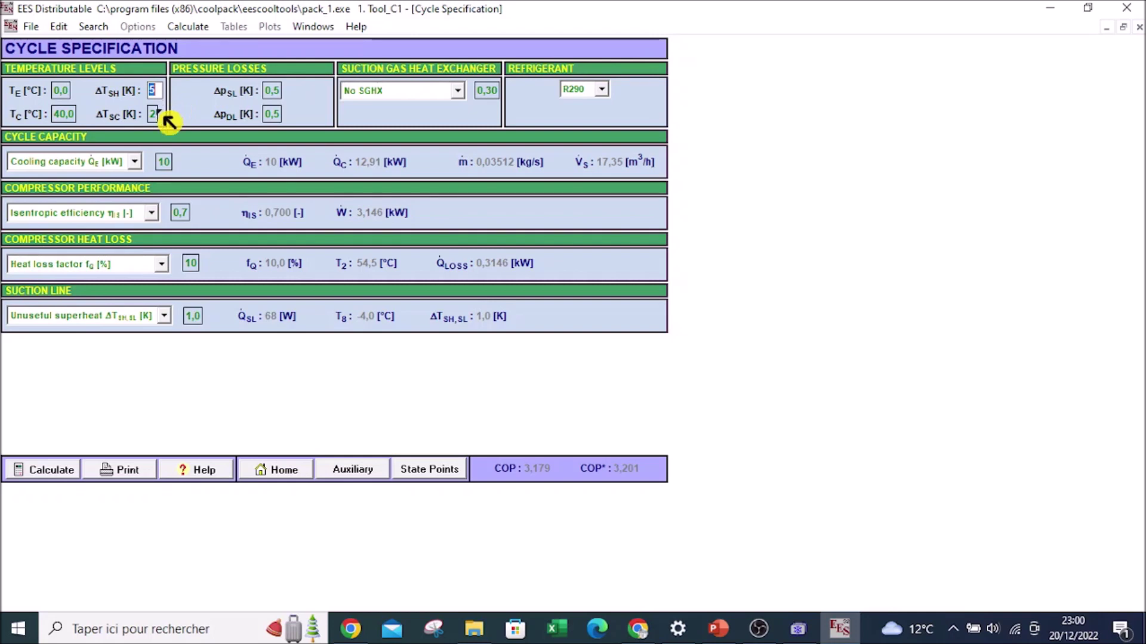
left_click(155, 117)
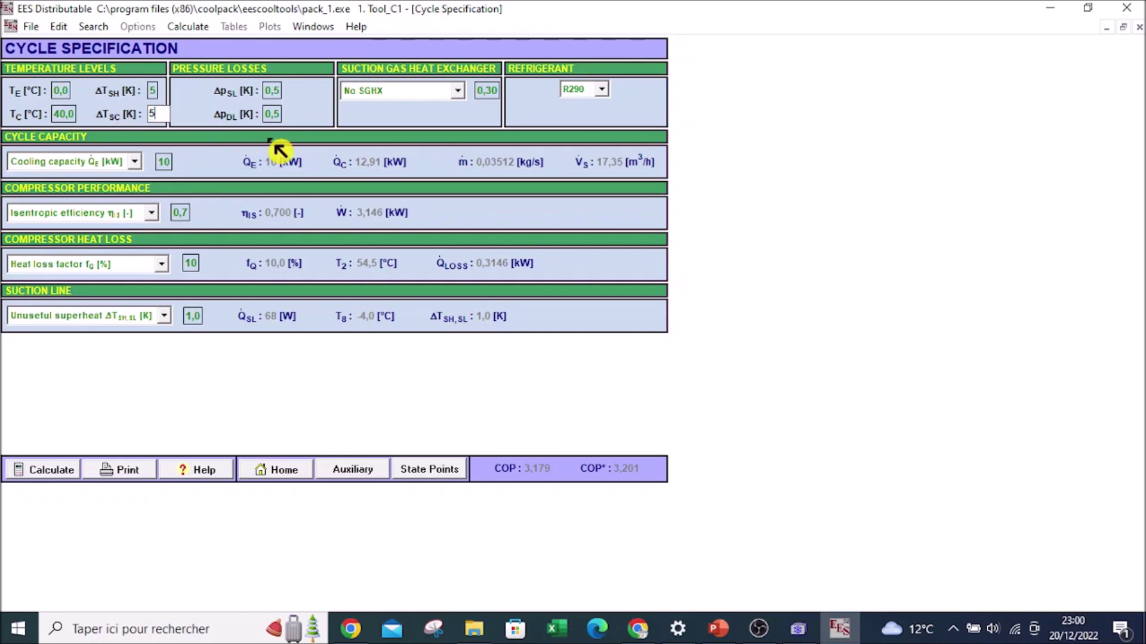
key("Return")
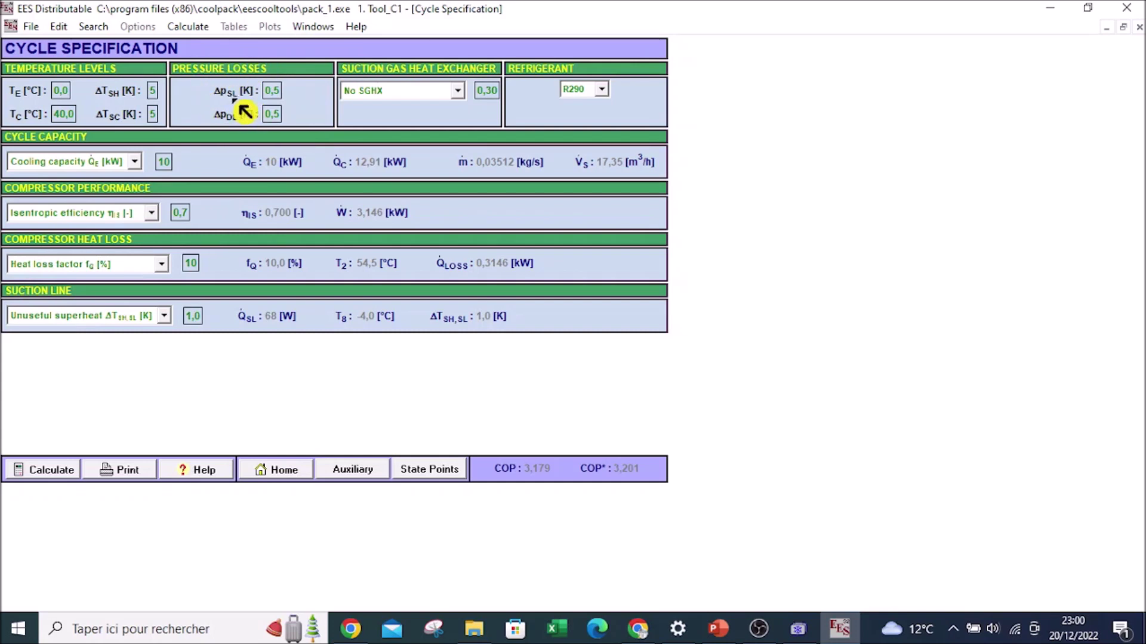
- Set the suction line and discharge line pressure losses to 0 K and choose No SGHX for the heat exchanger
key("Tab")
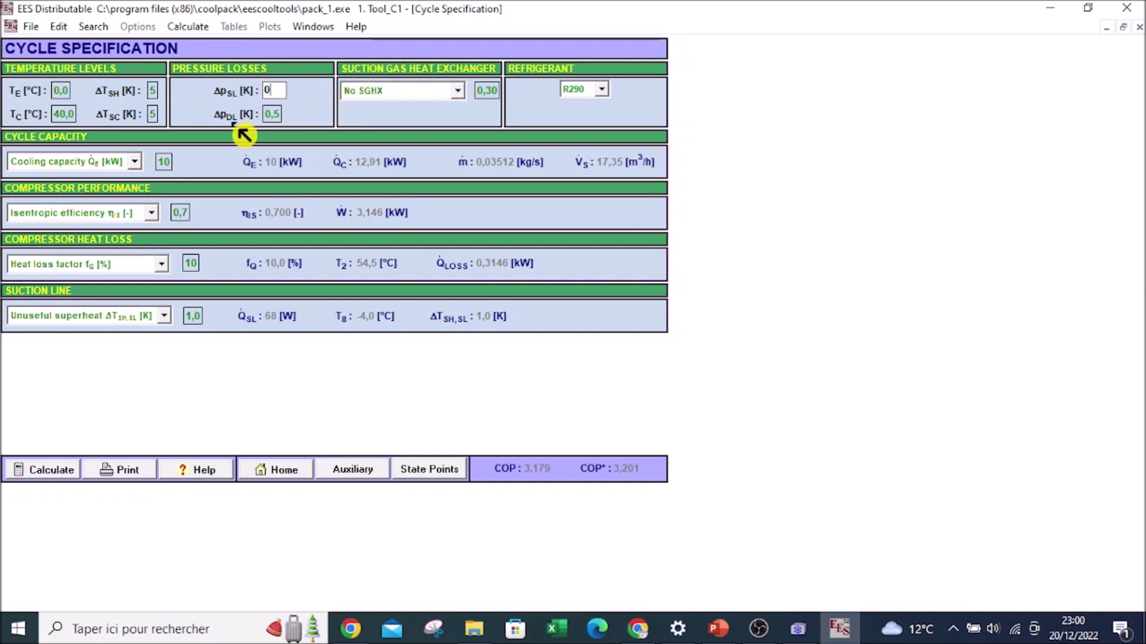
left_click(274, 116)
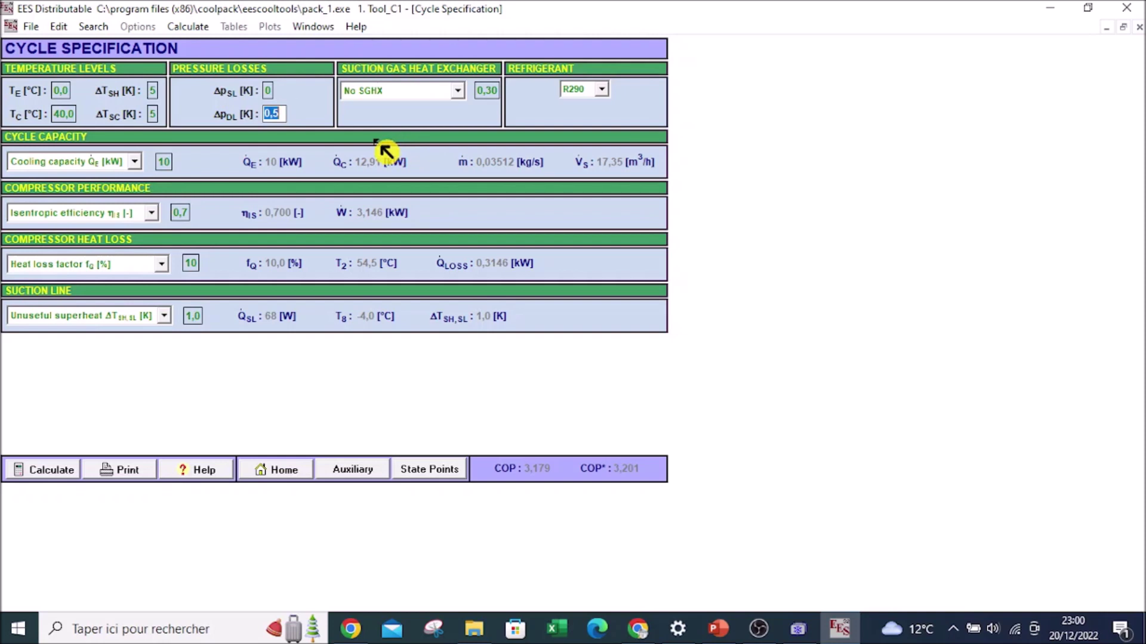
type("0")
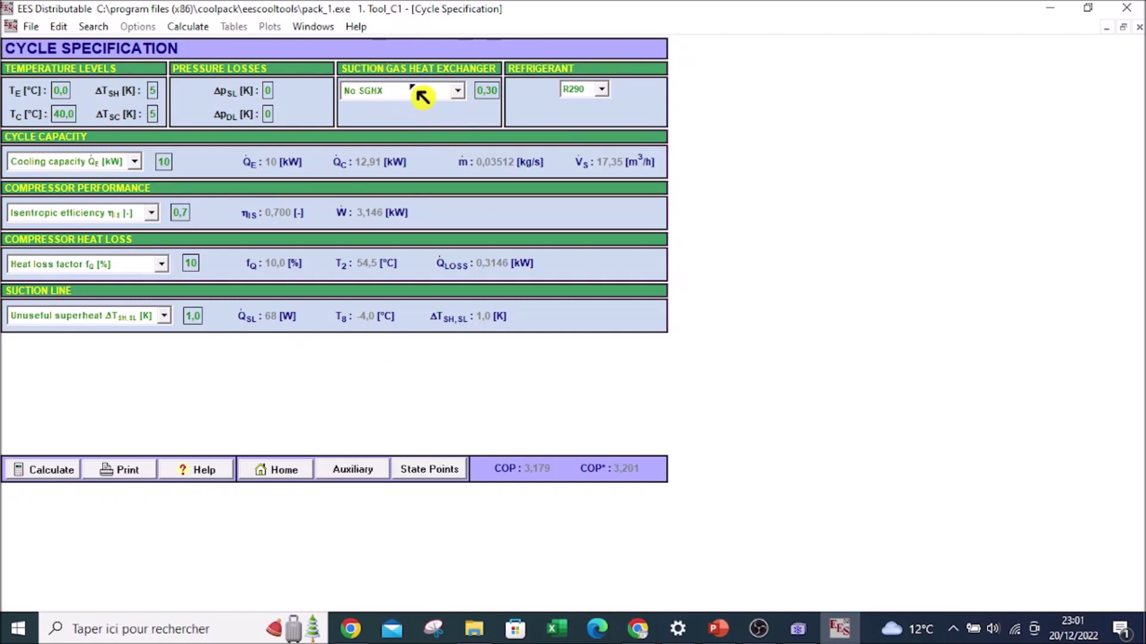
left_click(458, 92)
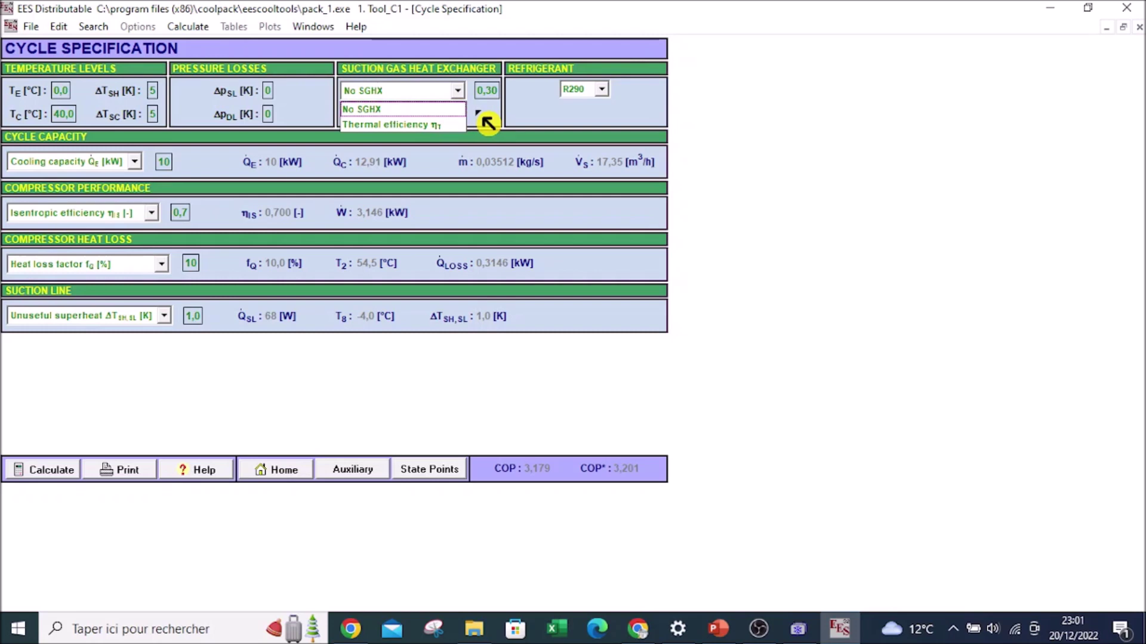
left_click(404, 107)
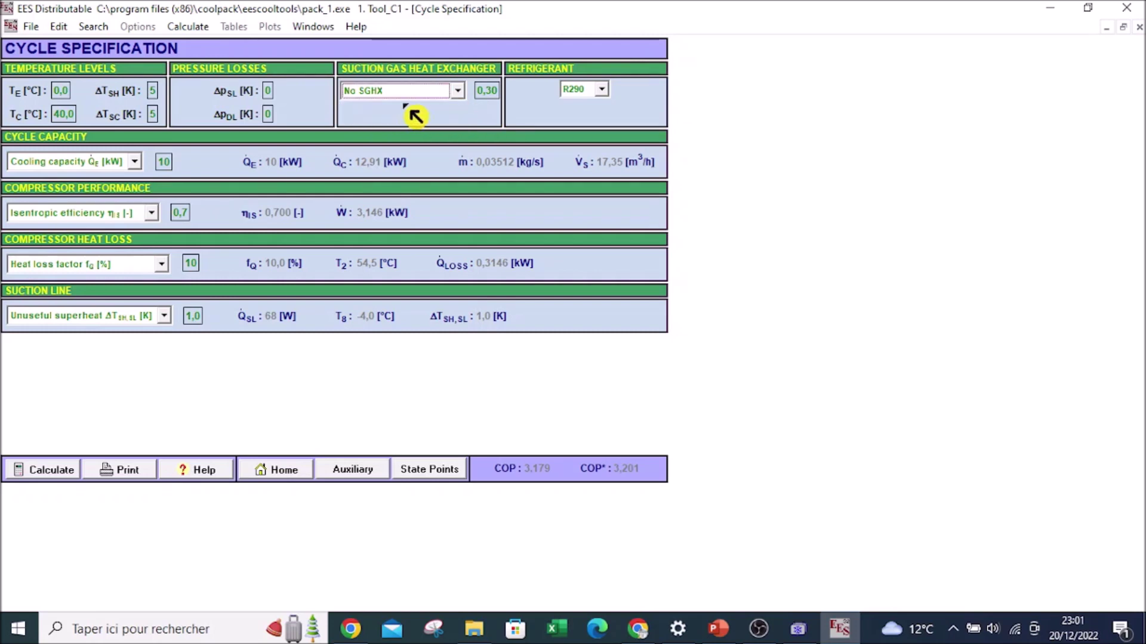
- Select R134a as the refrigerant of the cycle
left_click(599, 92)
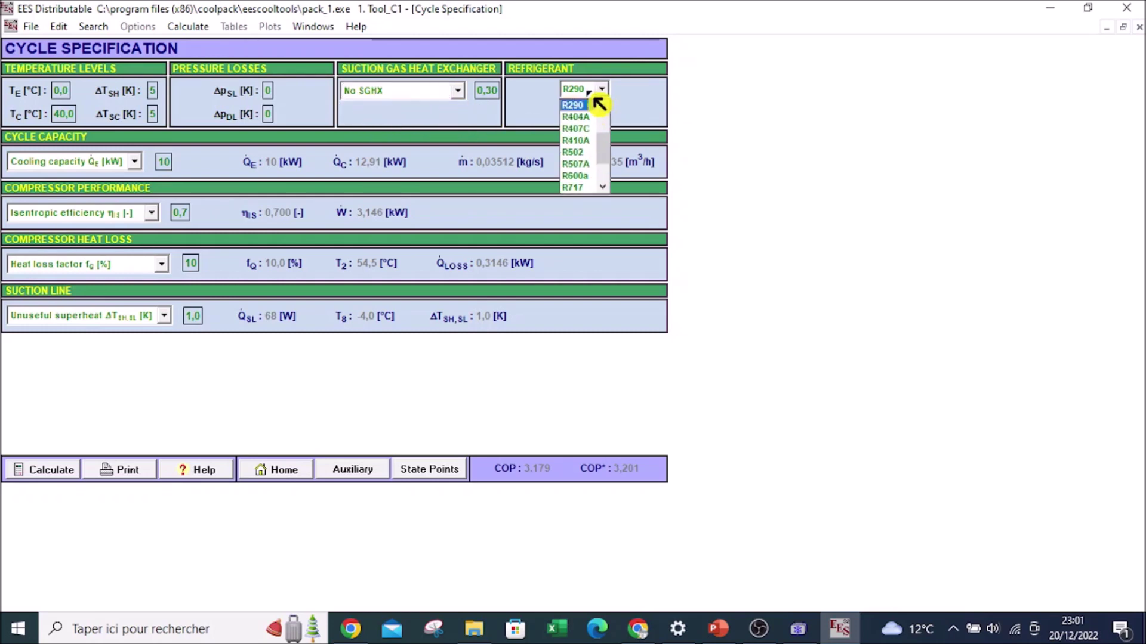
scroll(596, 153, "down", 2)
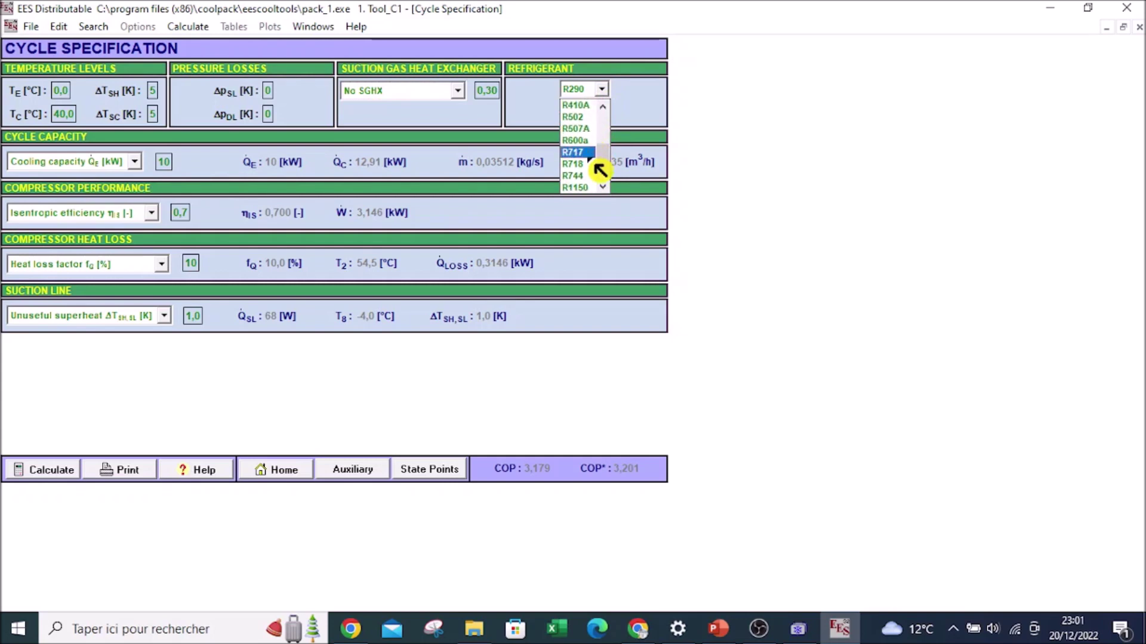
scroll(596, 173, "up", 4)
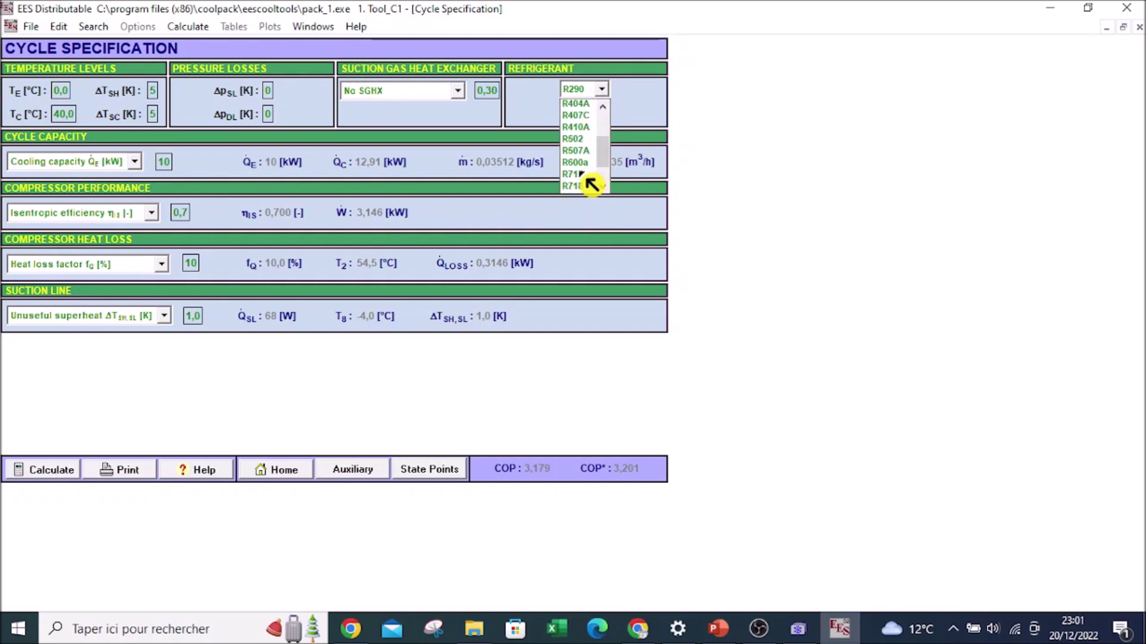
scroll(592, 173, "up", 1)
left_click(592, 151)
left_click(602, 90)
scroll(600, 149, "down", 2)
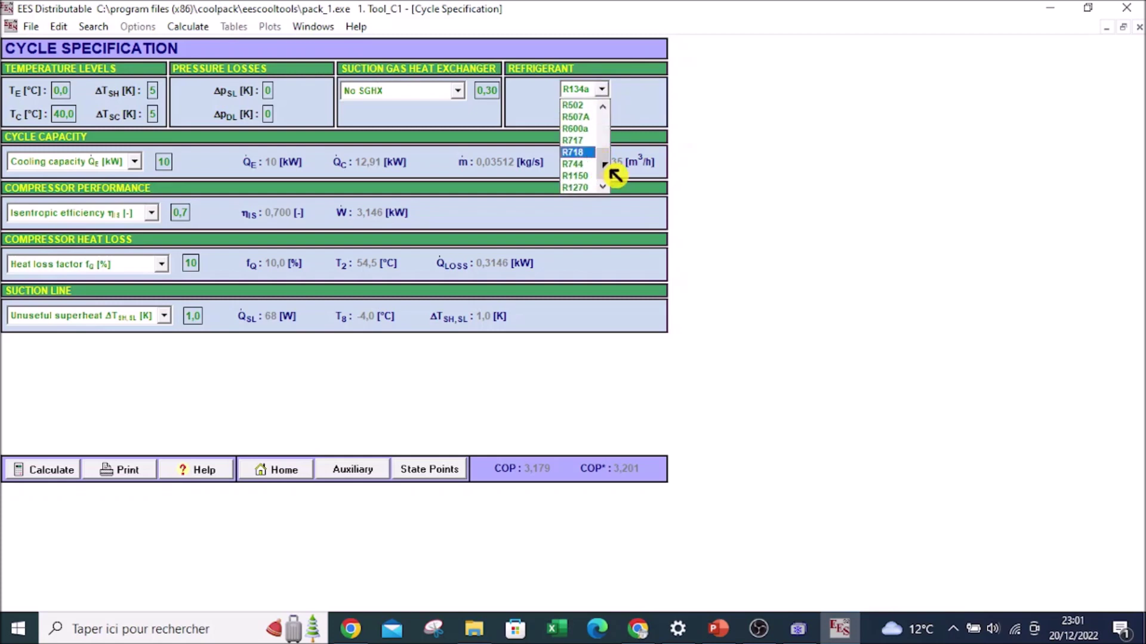
scroll(609, 152, "up", 3)
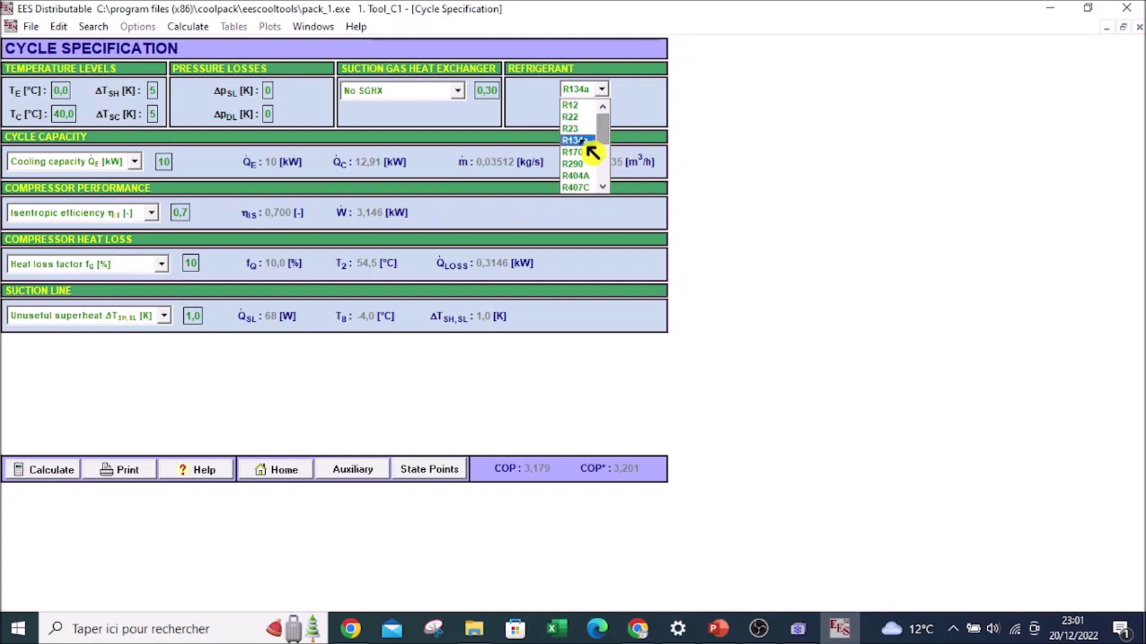
left_click(587, 149)
left_click(627, 120)
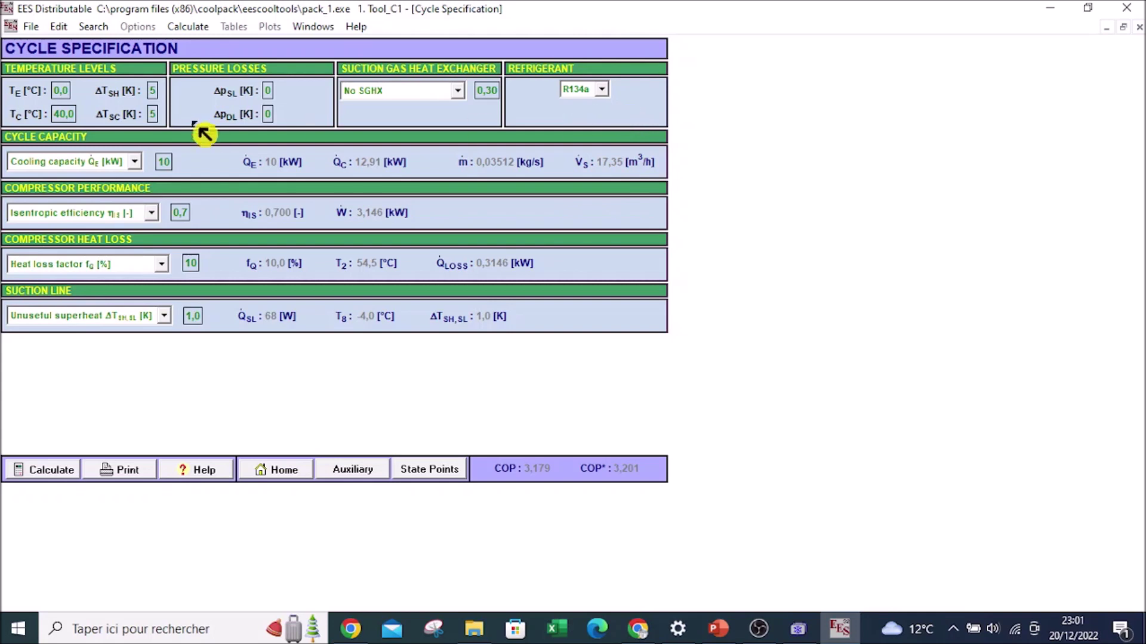
- Examine the available refrigerants and the options for specifying the cycle capacity
left_click(602, 92)
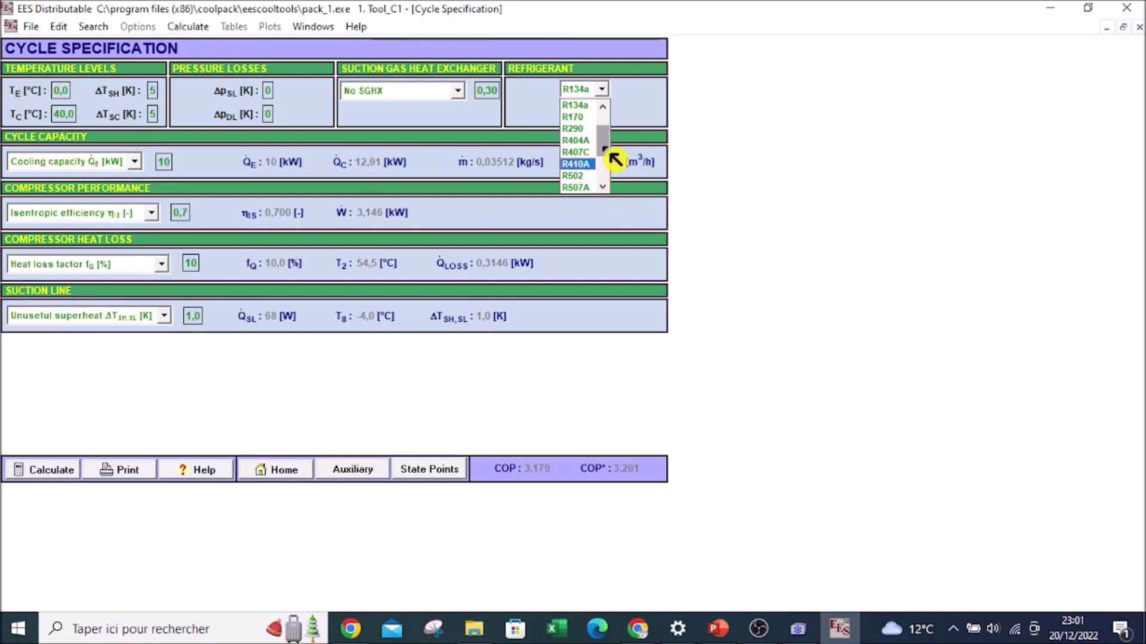
scroll(611, 154, "down", 2)
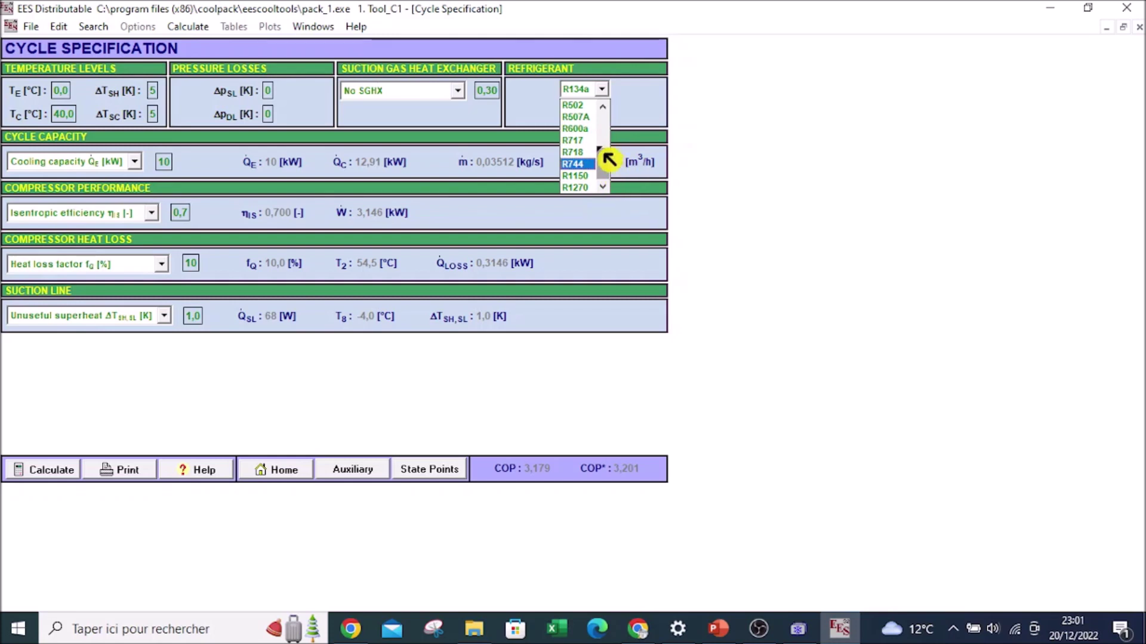
scroll(619, 159, "up", 3)
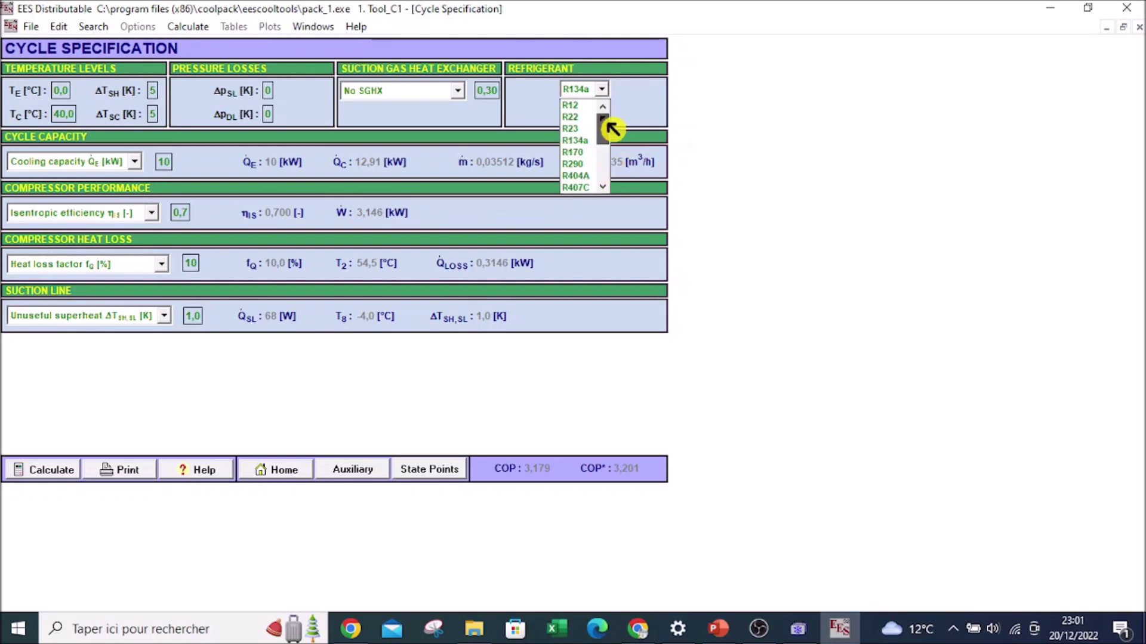
left_click(640, 115)
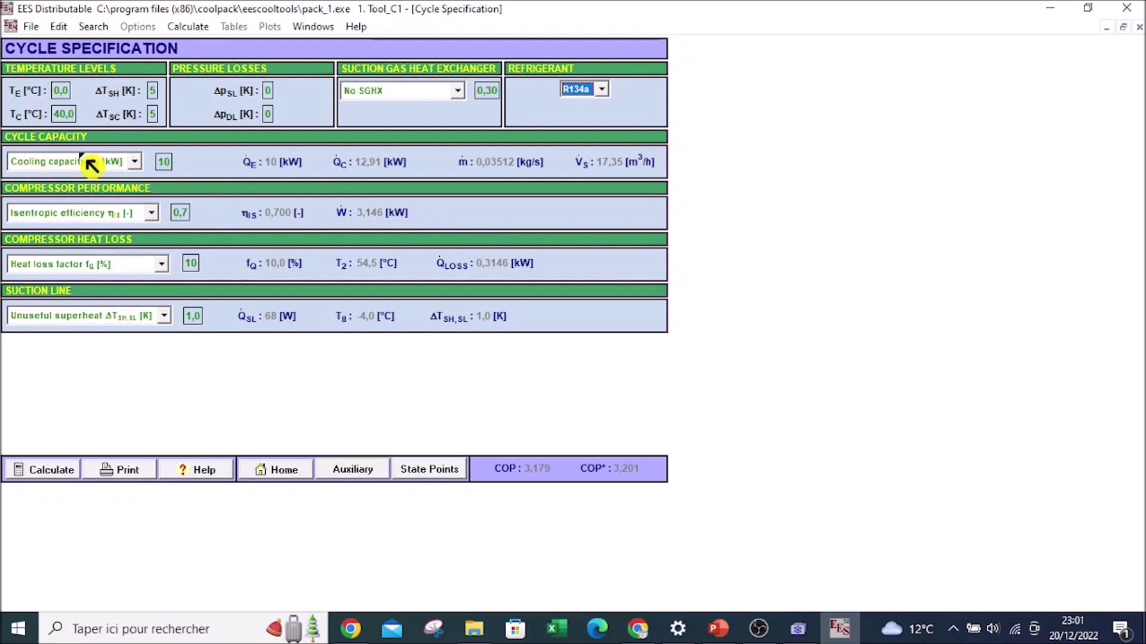
left_click(109, 167)
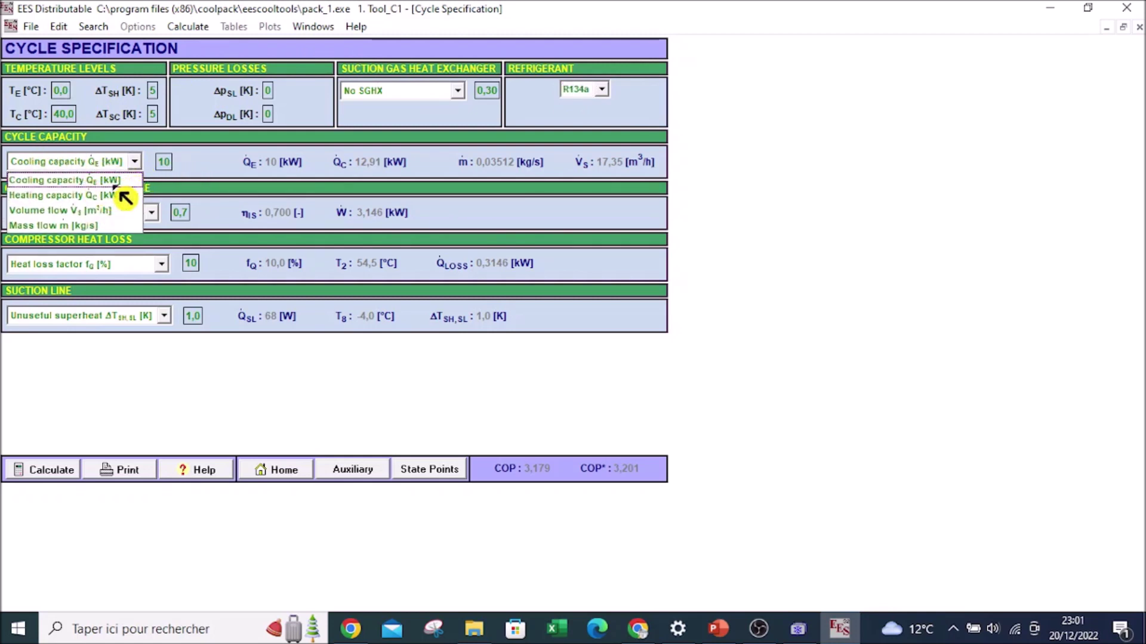
left_click(182, 176)
left_click(170, 168)
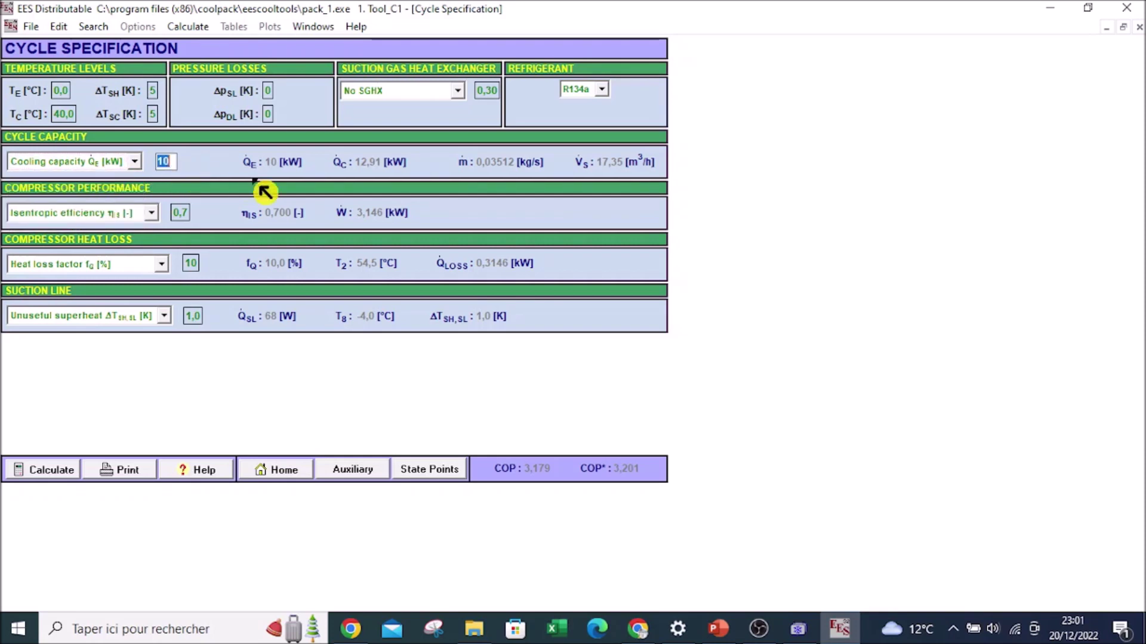
left_click(136, 162)
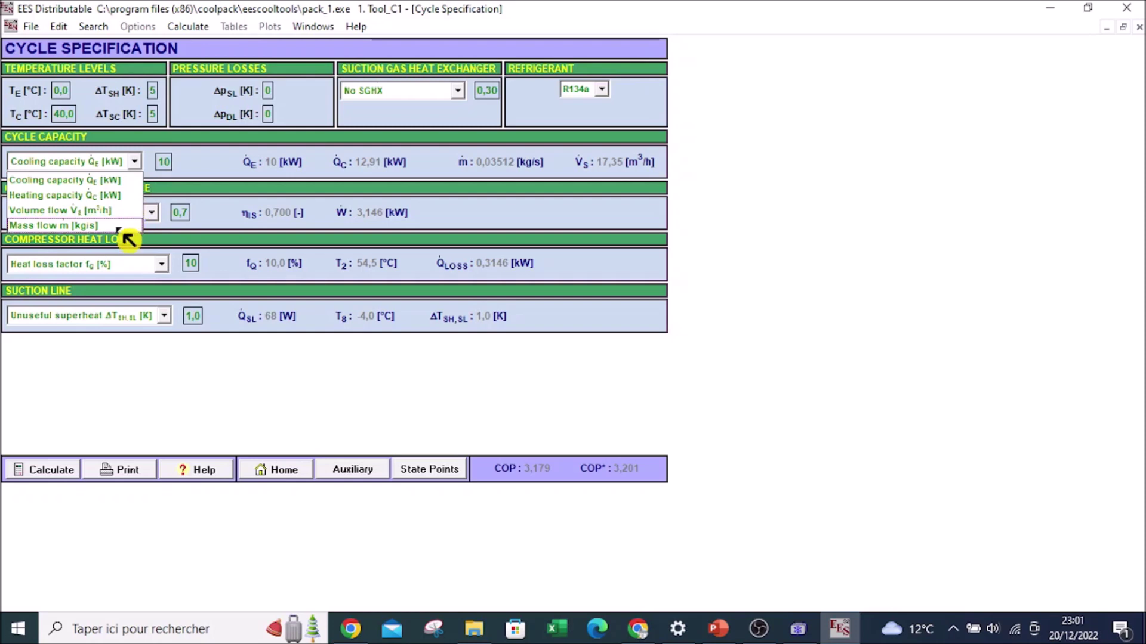
left_click(191, 176)
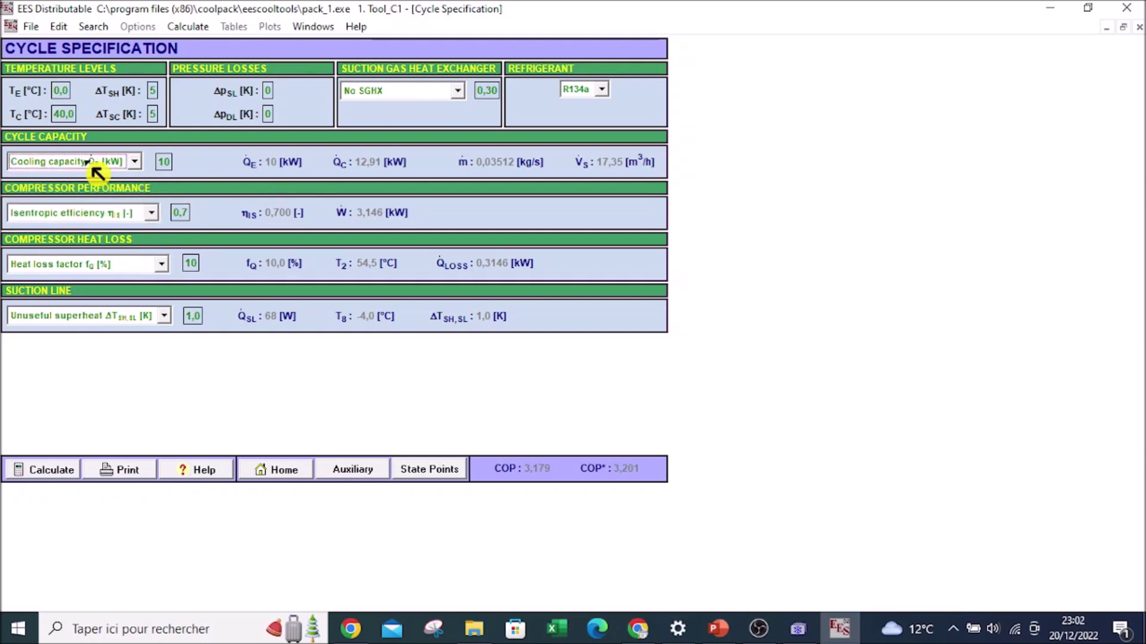
left_click(108, 168)
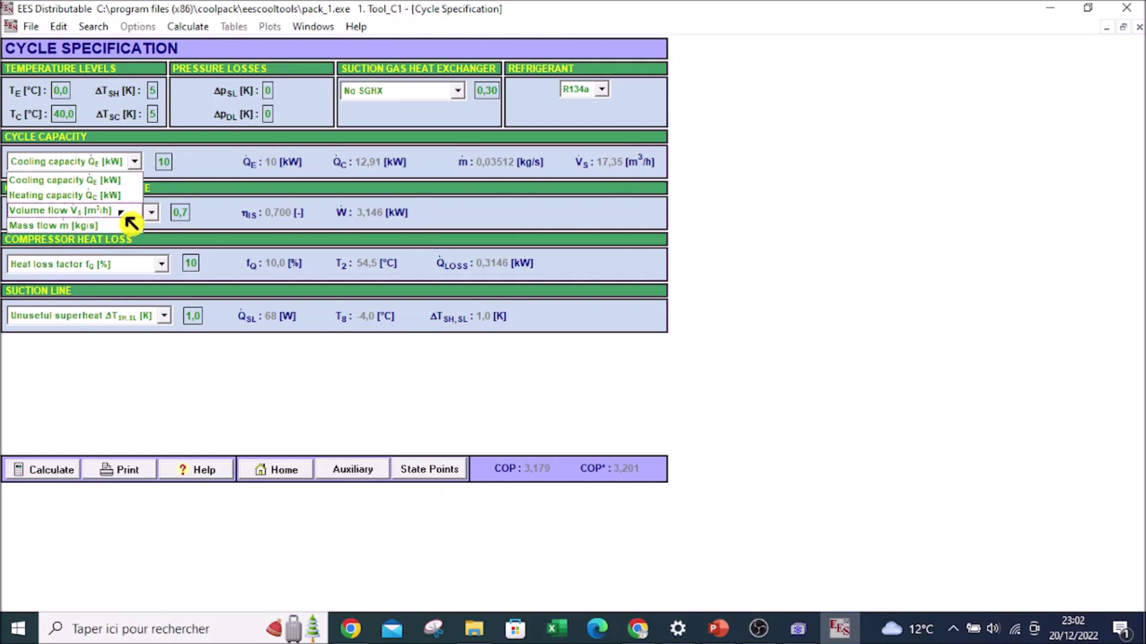
left_click(213, 171)
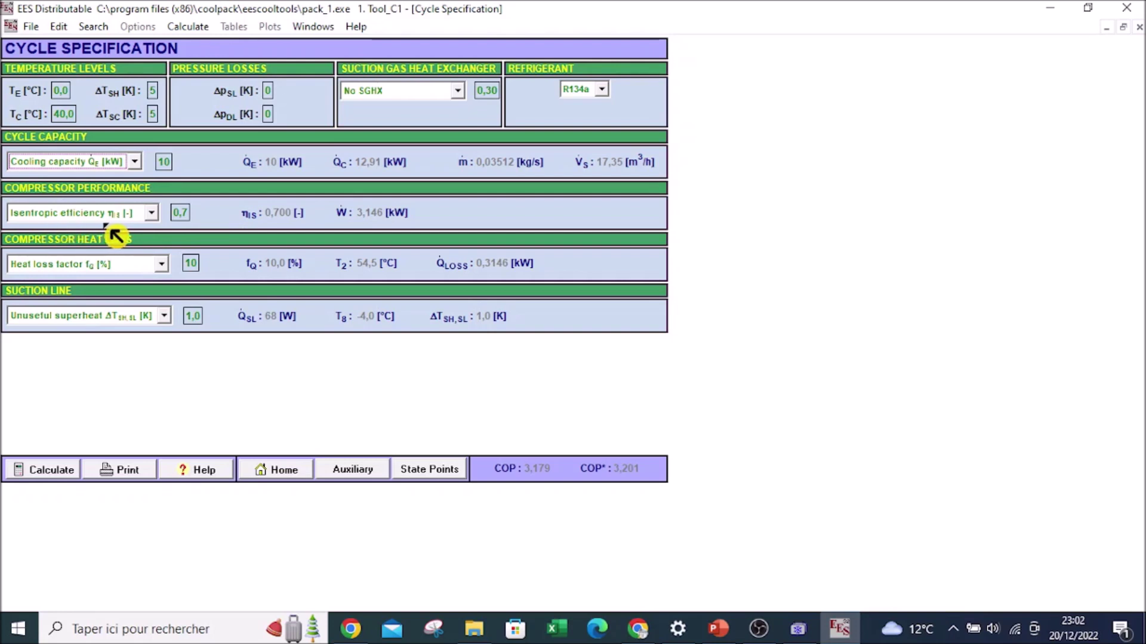
- Set the compressor heat loss factor to 0 %
left_click(186, 219)
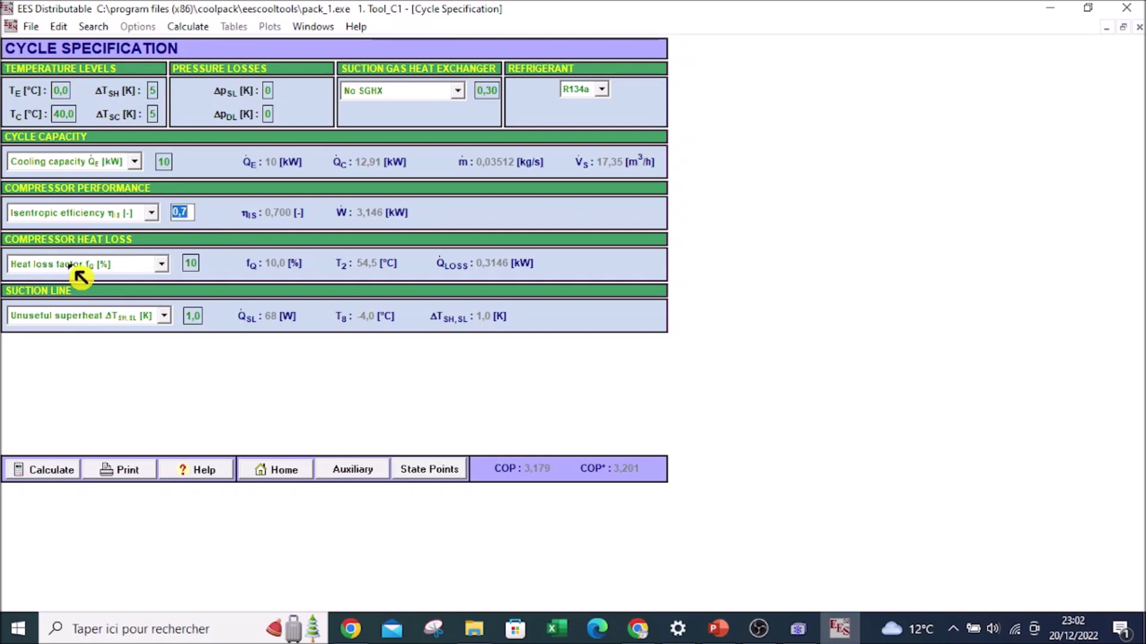
left_click(217, 282)
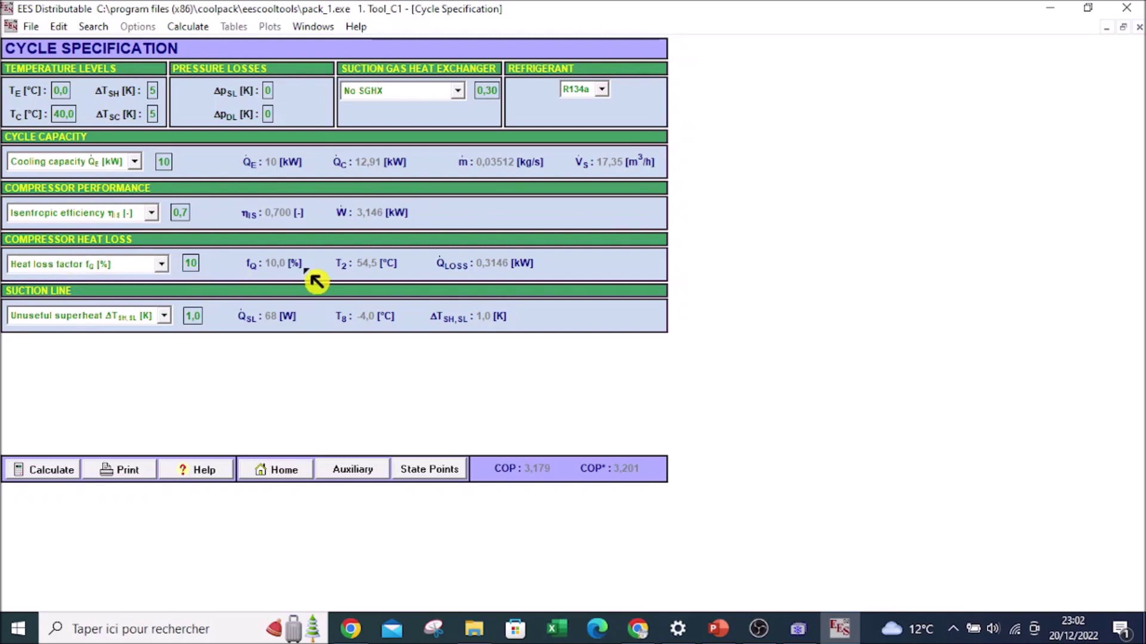
double_click(193, 264)
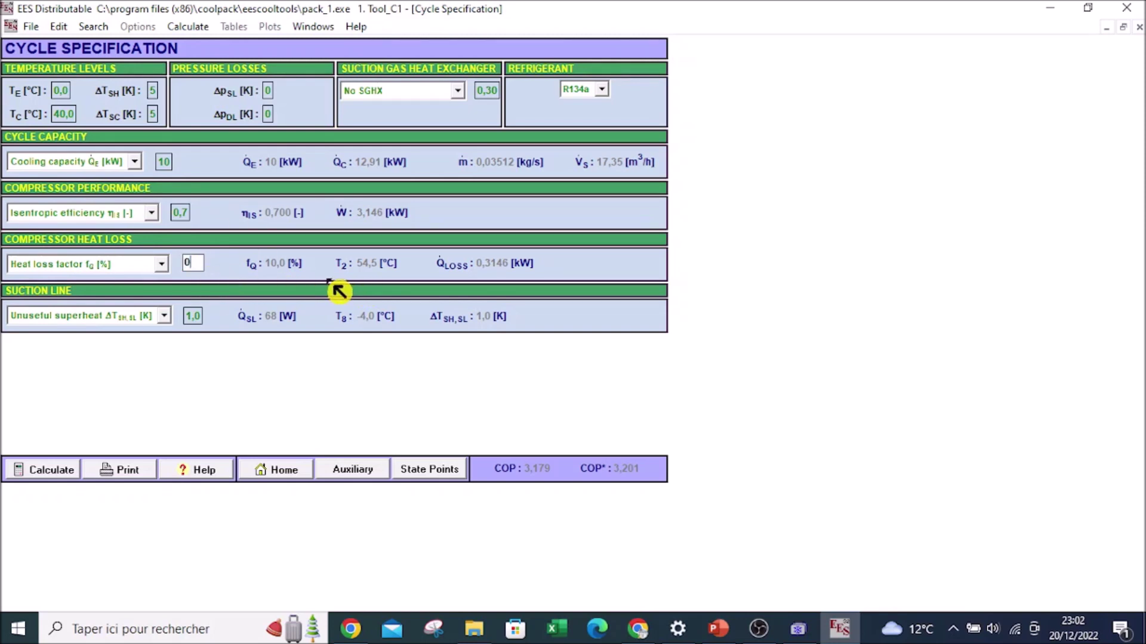
left_click(220, 266)
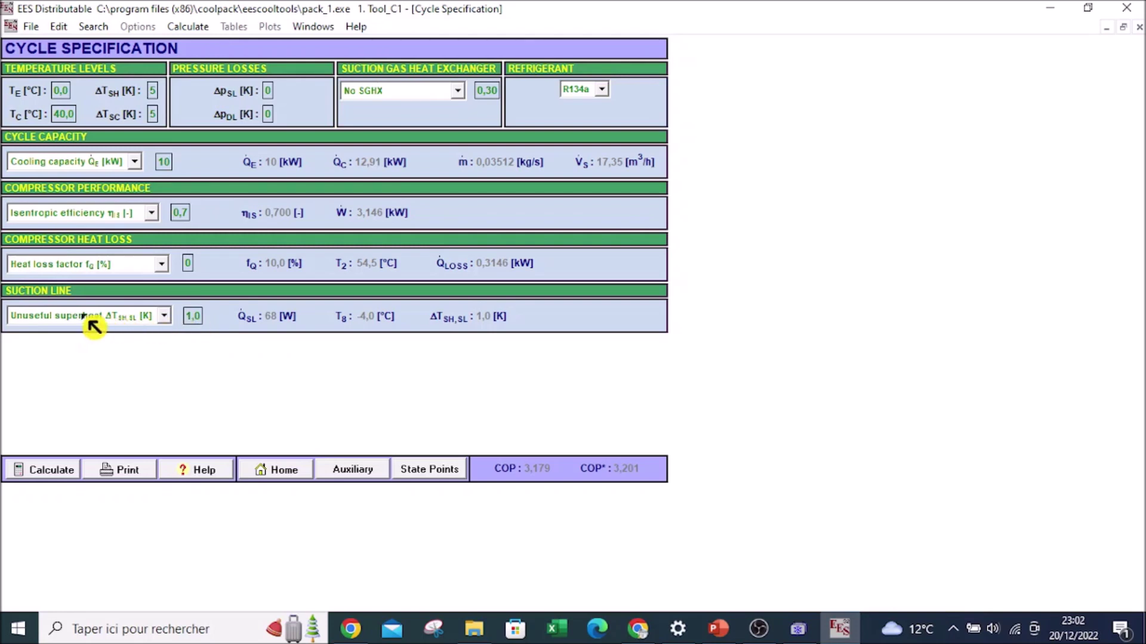
- Set the suction line's unuseful superheat to 0,0 K and calculate the cycle
double_click(194, 317)
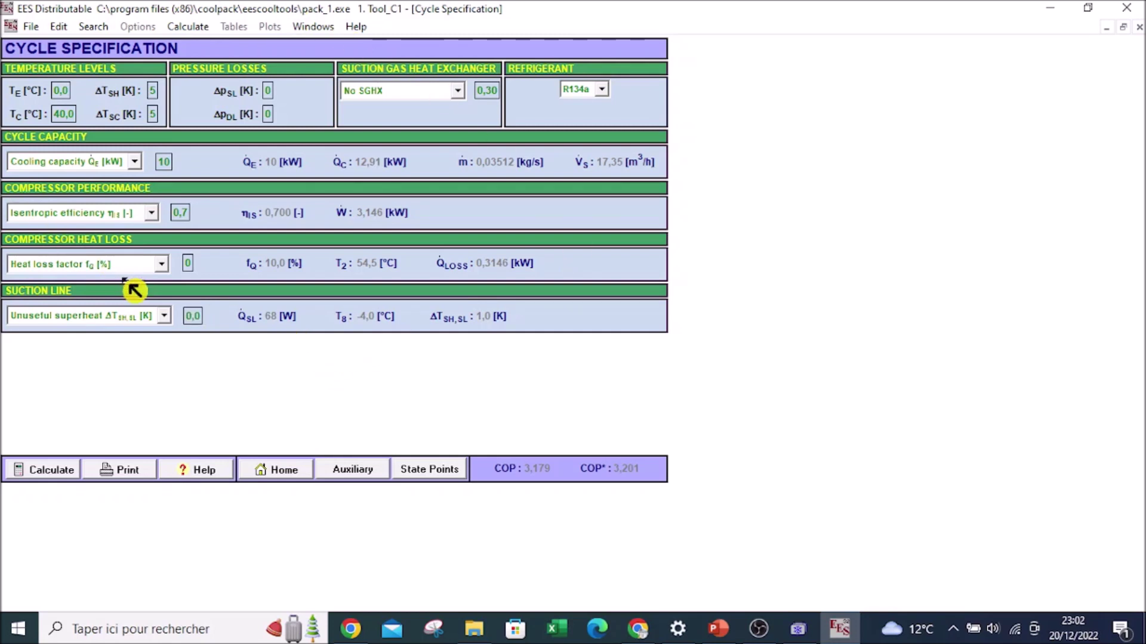
left_click(50, 474)
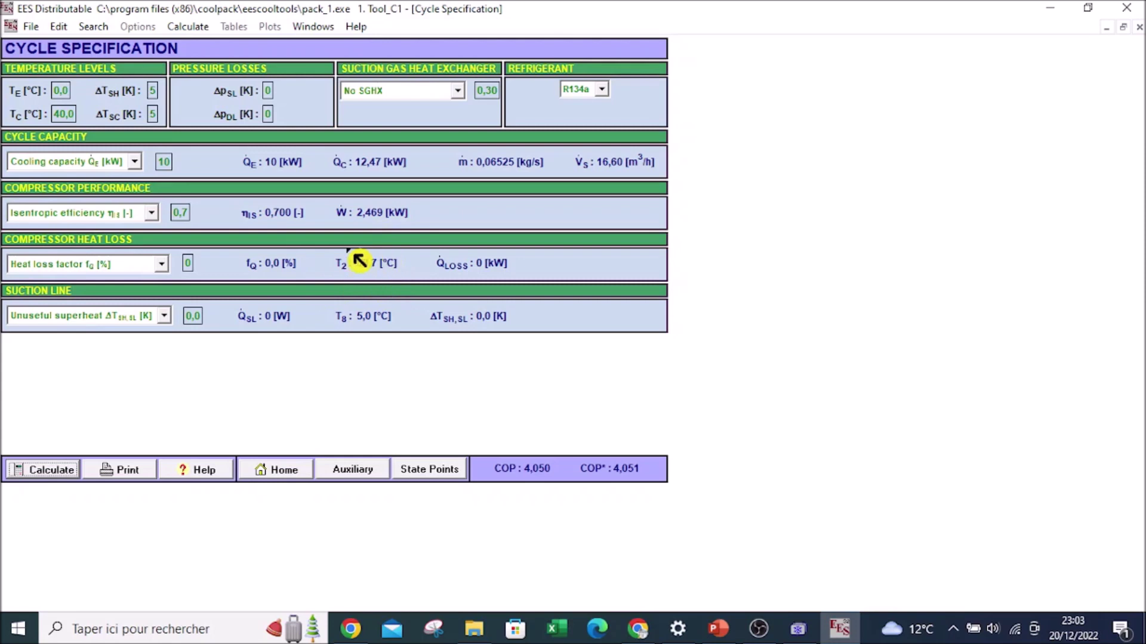
left_click(375, 286)
- Return to the one-stage cycle's log(p),h-diagram and examine the condenser capacity and condensing temperature
left_click(278, 477)
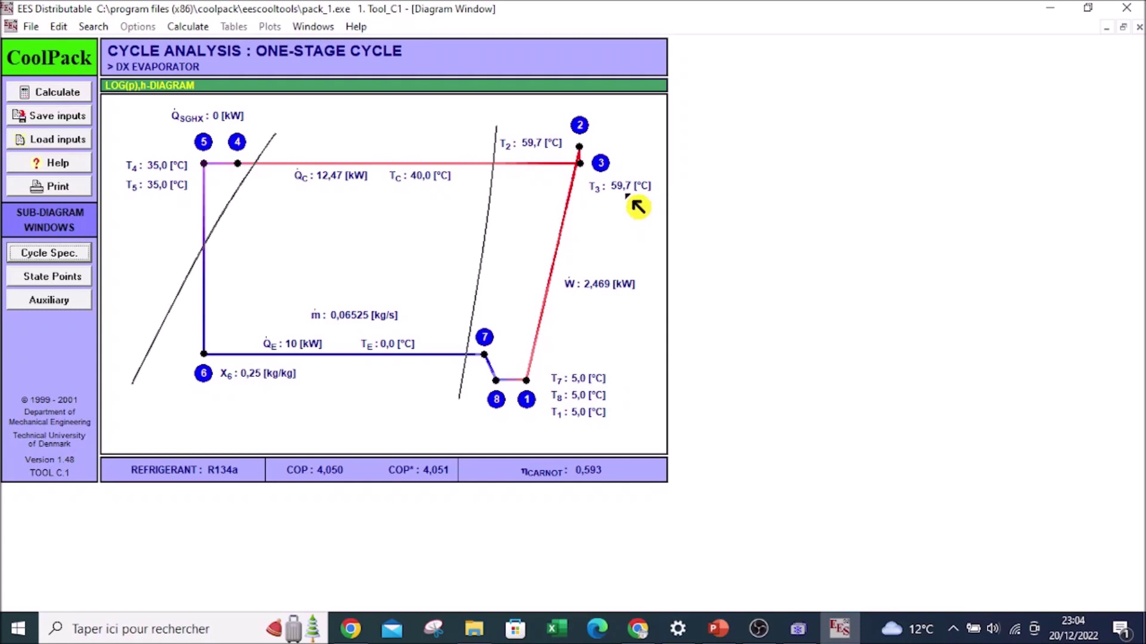
left_click(336, 186)
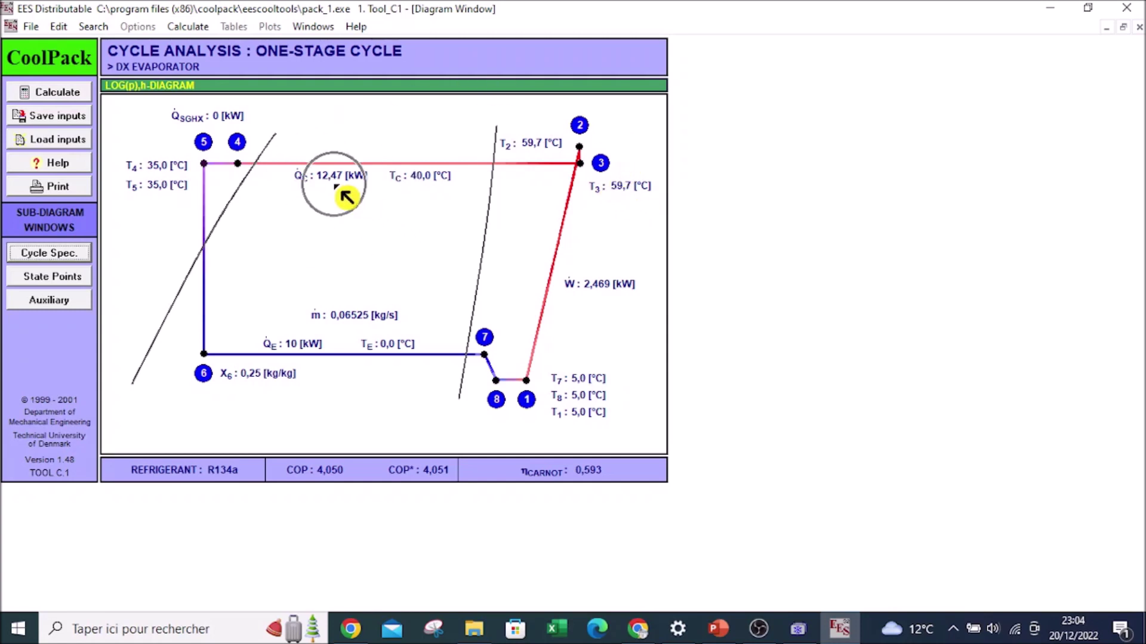
left_click(336, 187)
left_click(336, 187)
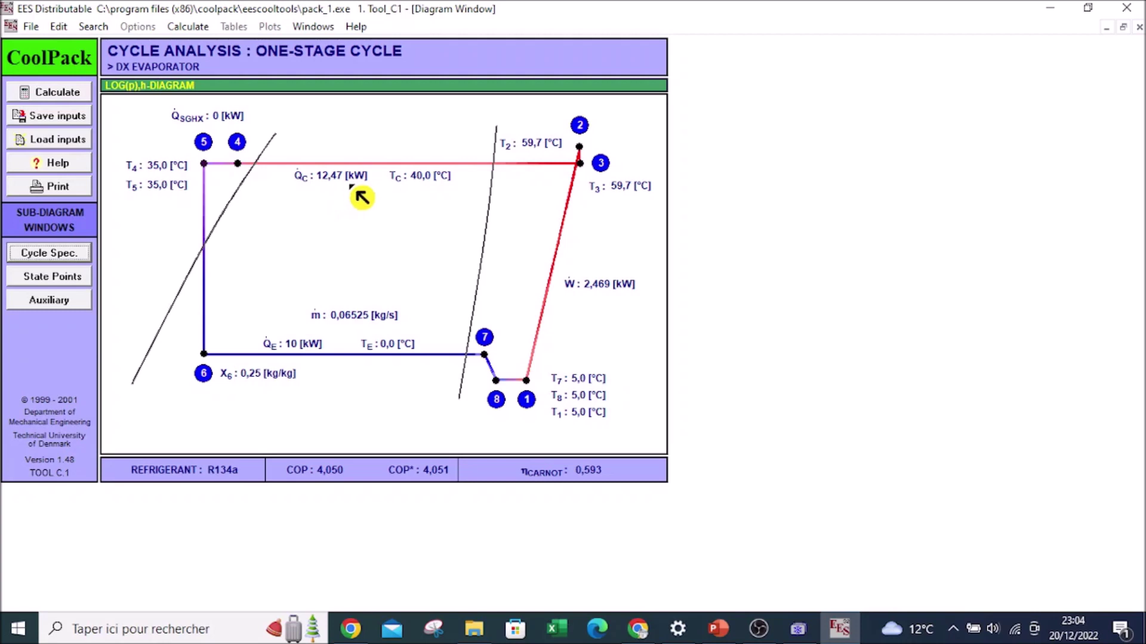
left_click(427, 185)
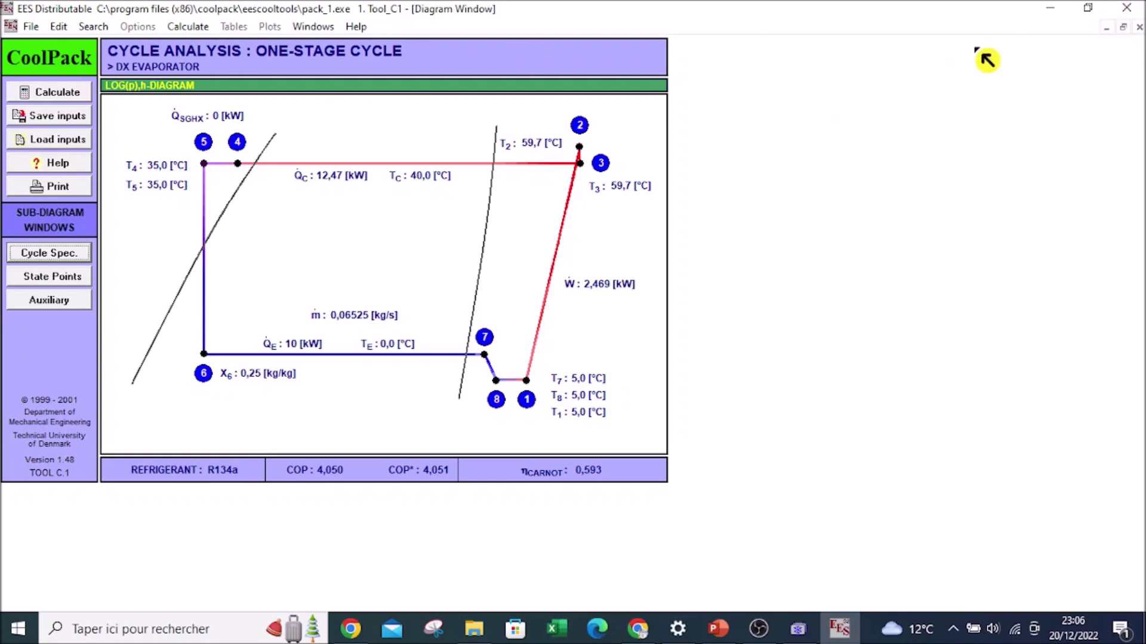
- Close the cycle analysis tool and start Refrigeration Utilities from CoolPack
left_click(1126, 8)
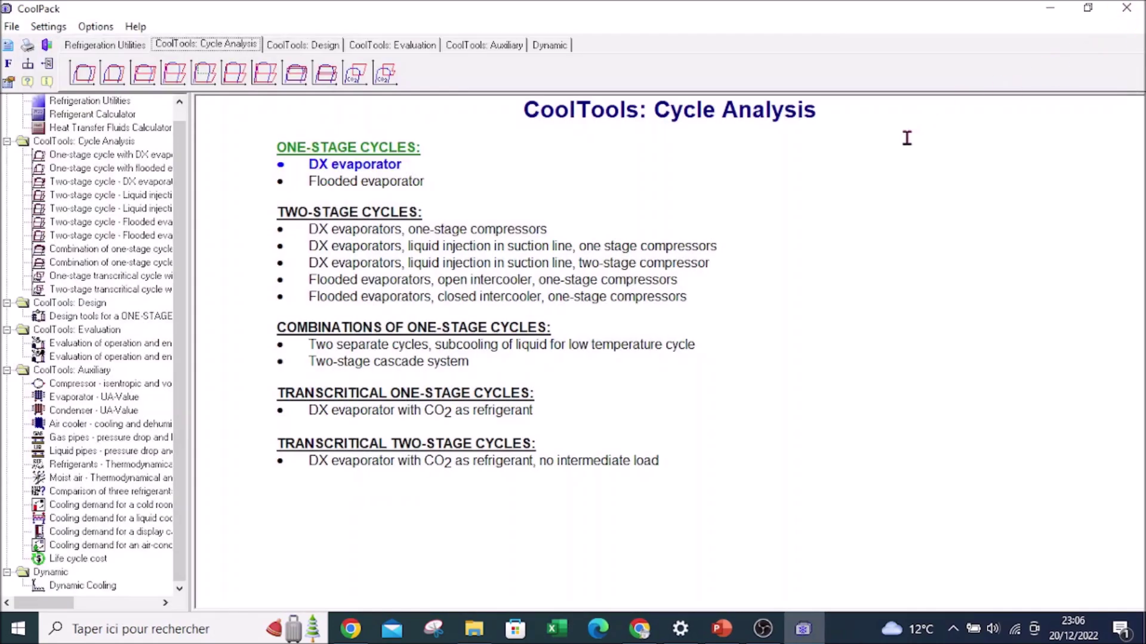
left_click(132, 48)
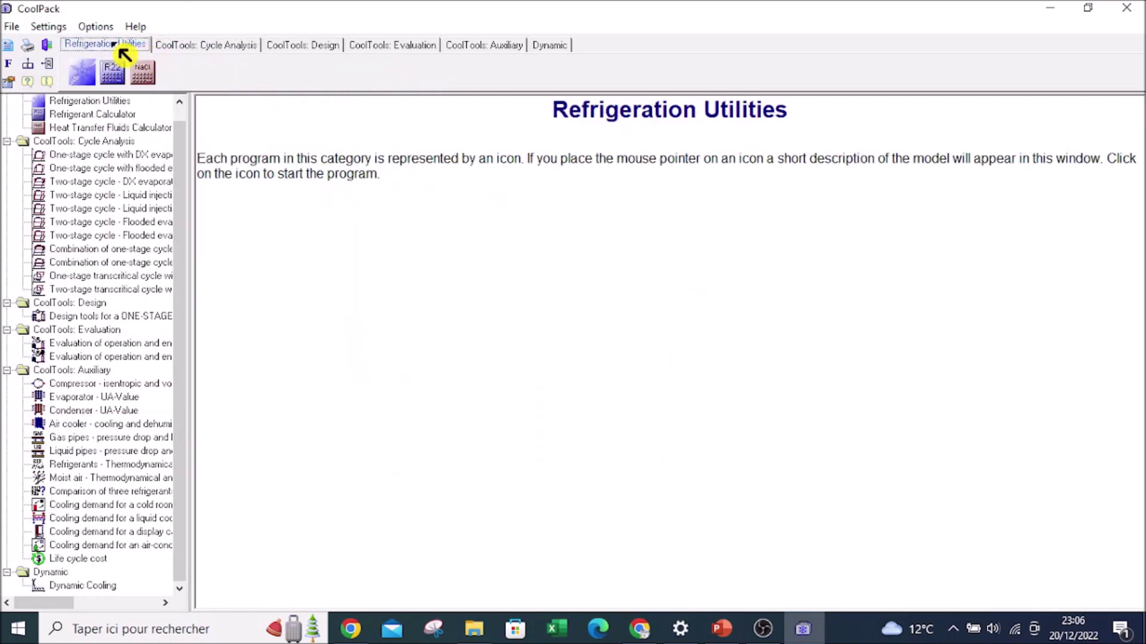
mouse_move(87, 77)
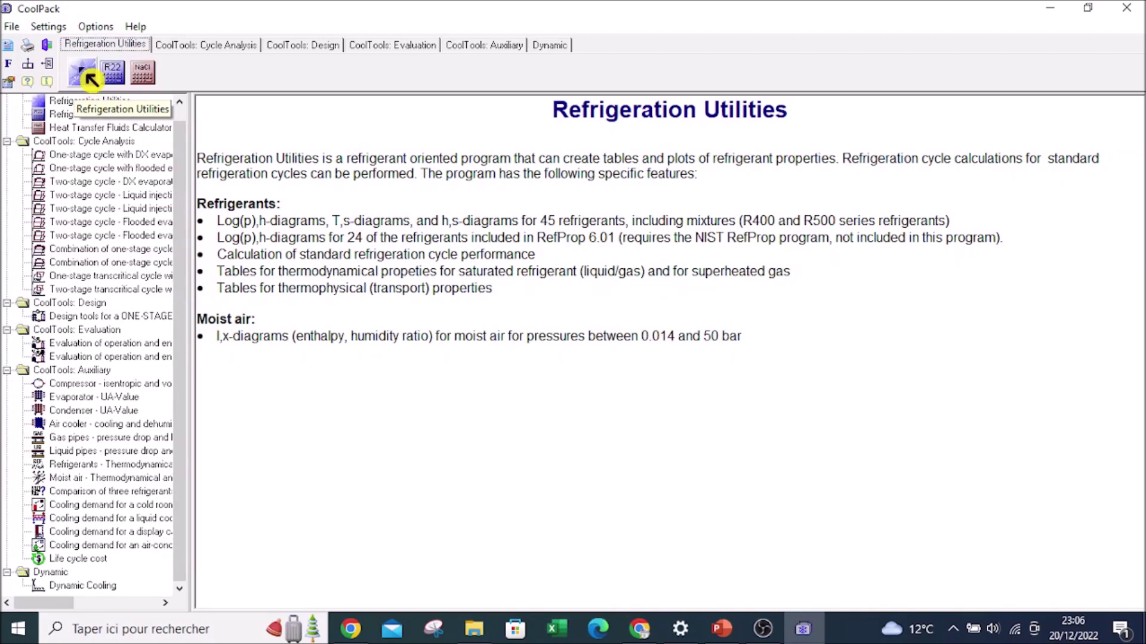
left_click(91, 80)
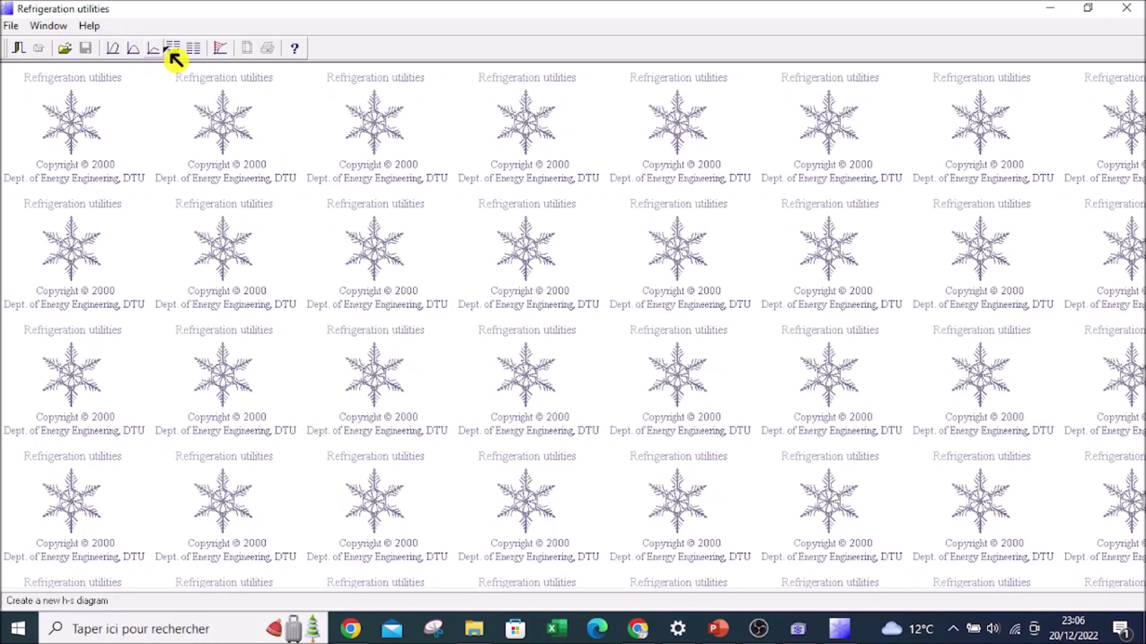
- Start a new log(p)-h diagram and select R134a as its refrigerant
left_click(118, 48)
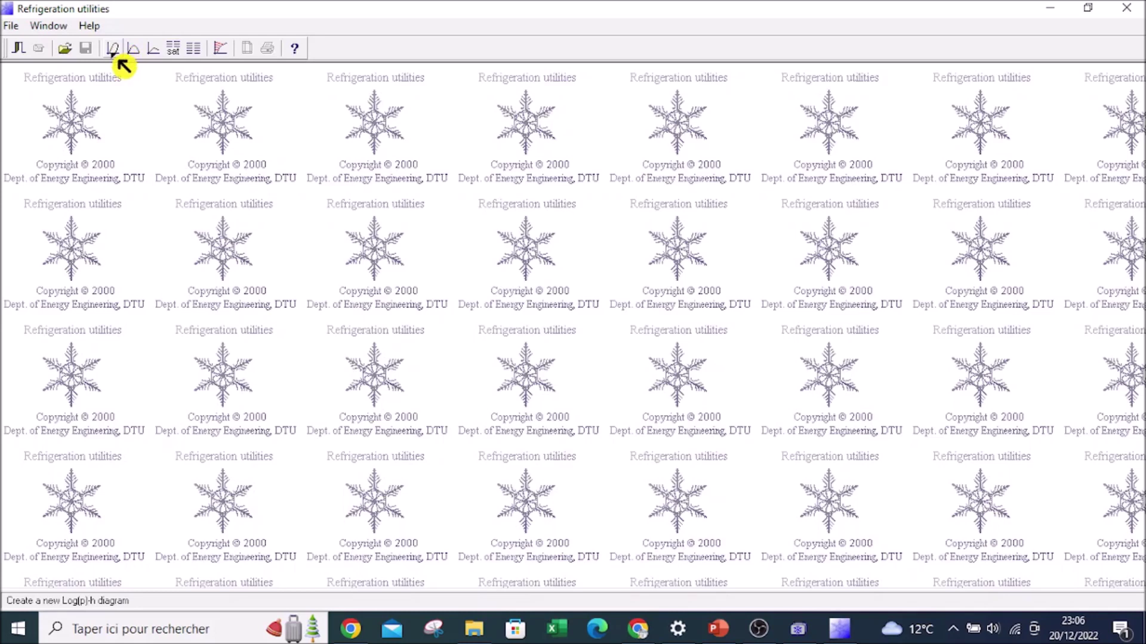
left_click(123, 57)
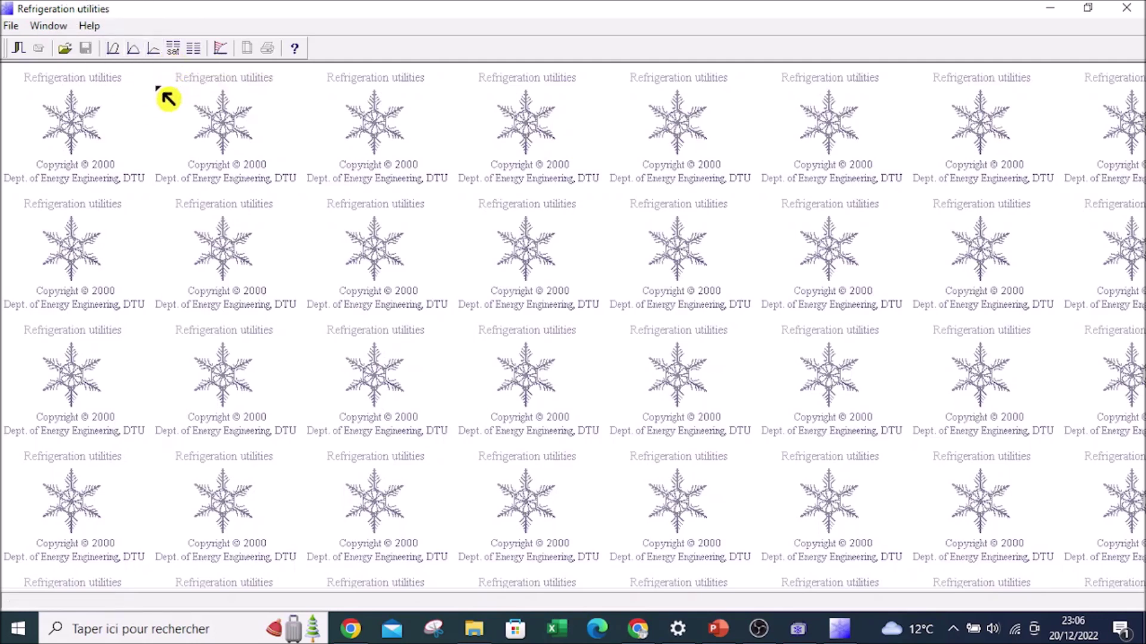
left_click(121, 58)
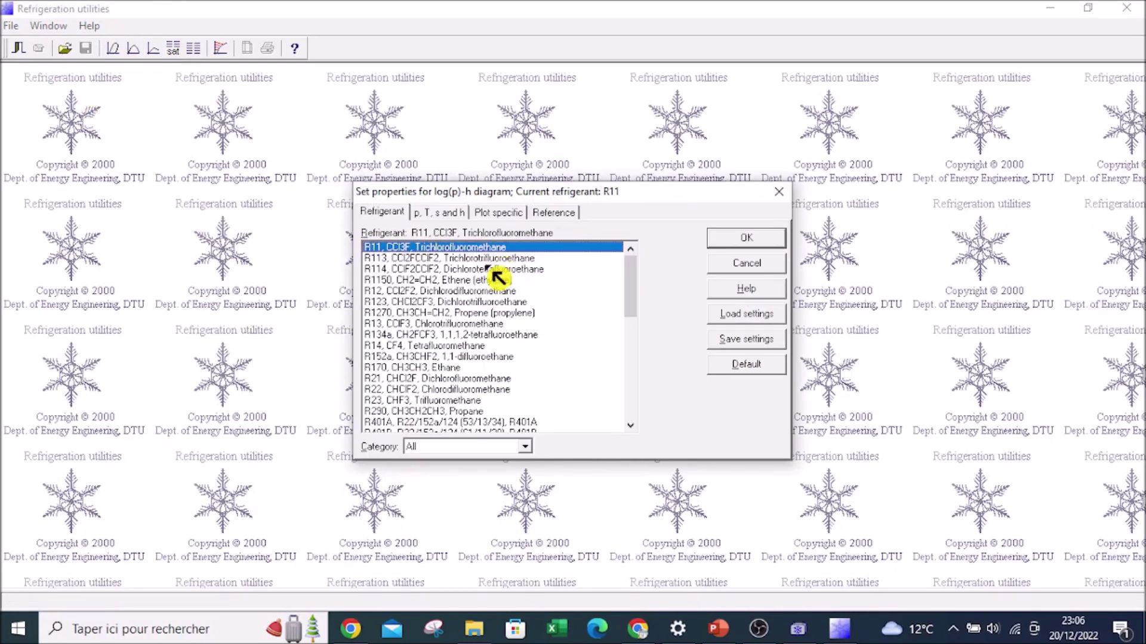
left_click_drag(631, 286, 639, 315)
left_click(408, 250)
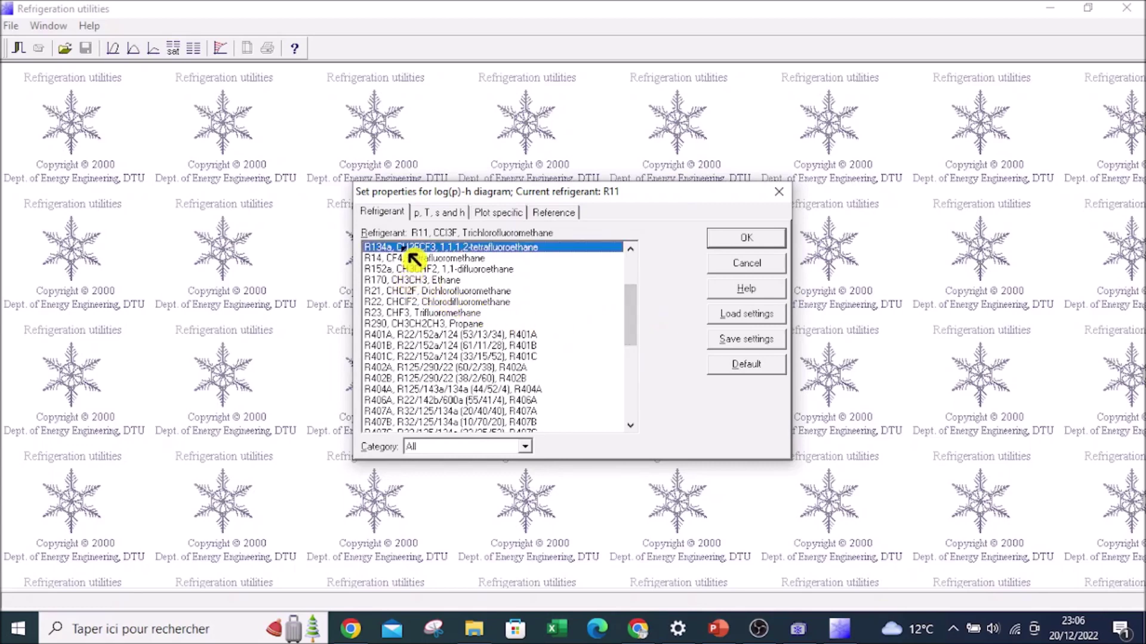
left_click_drag(632, 325, 634, 308)
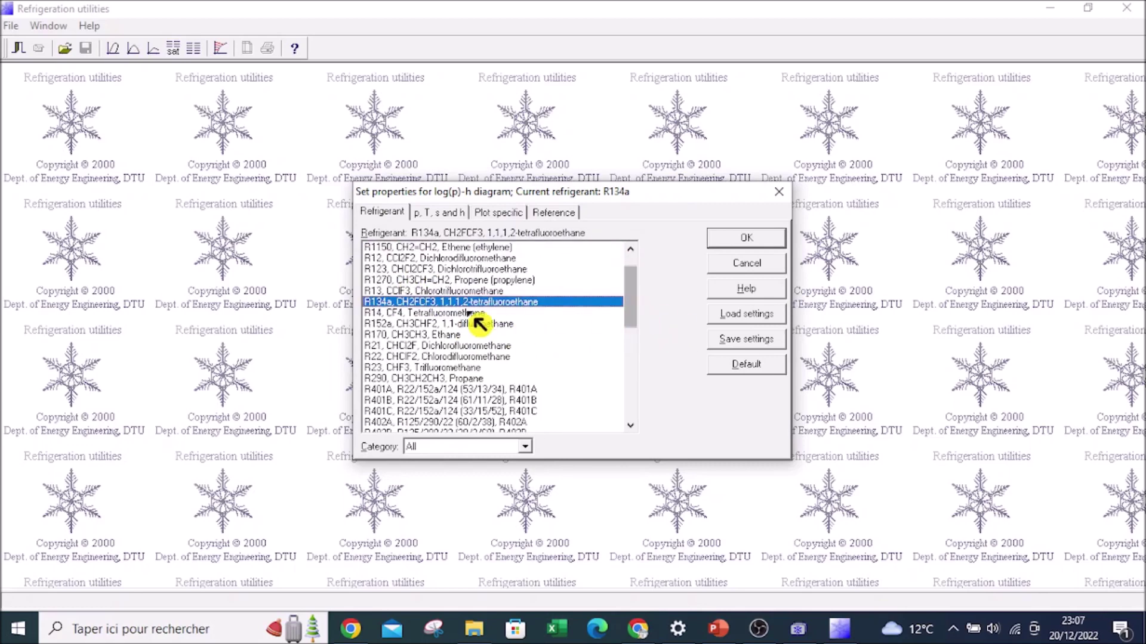
- Examine the diagram's pressure, temperature, entropy and enthalpy settings, the isochore options and the reference state choices
left_click(441, 218)
left_click(500, 216)
left_click(452, 218)
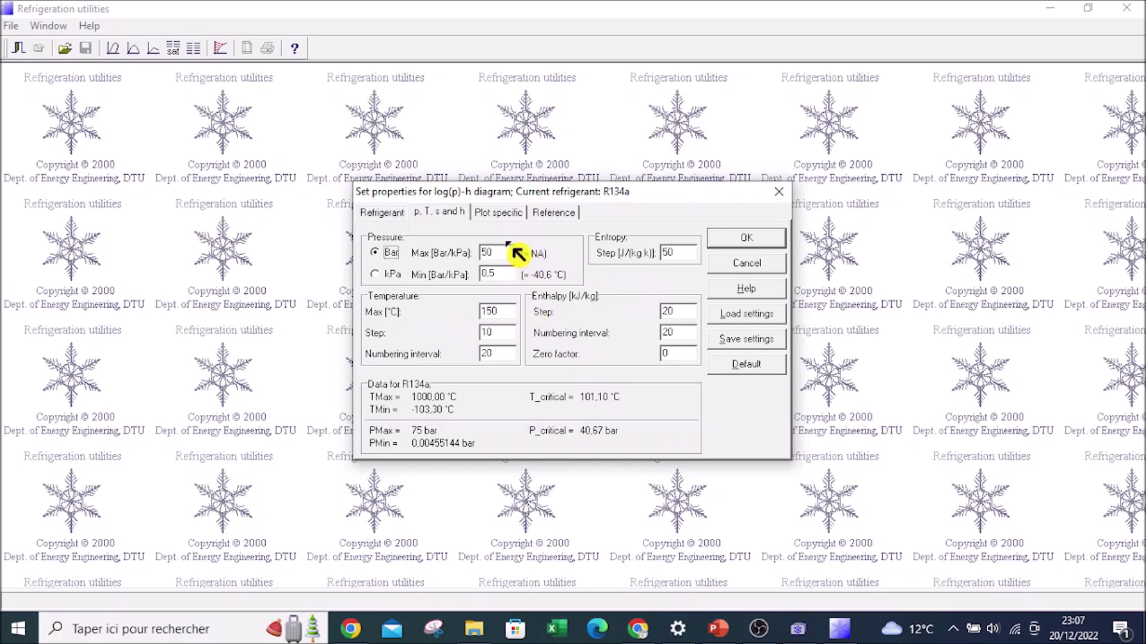
left_click(493, 216)
left_click(449, 216)
left_click(488, 216)
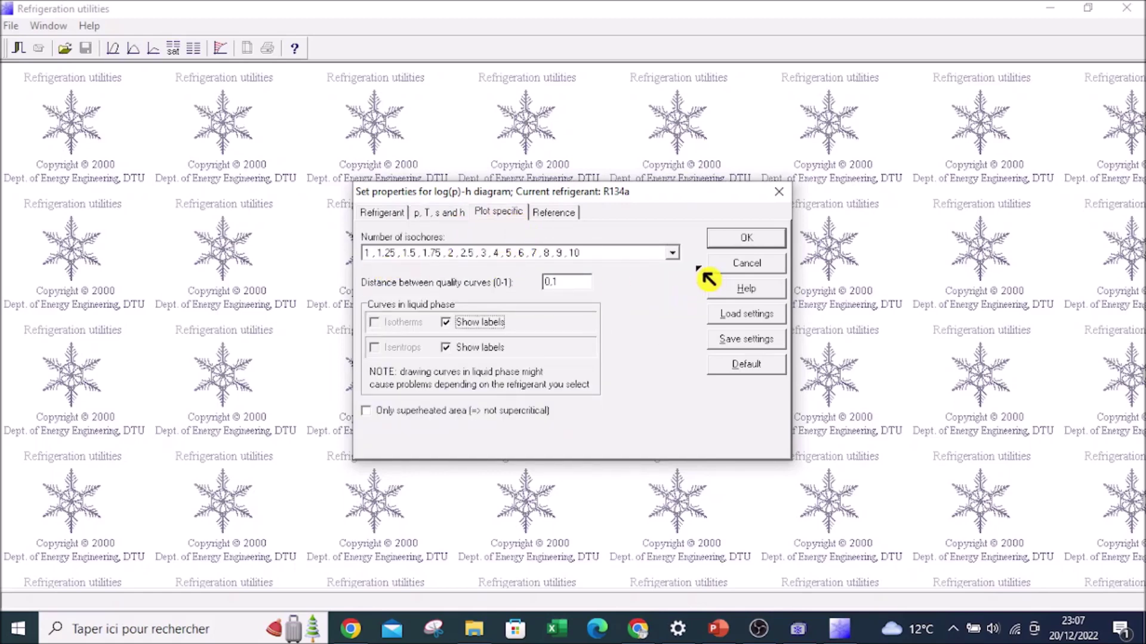
left_click(673, 253)
scroll(460, 325, "up", 2)
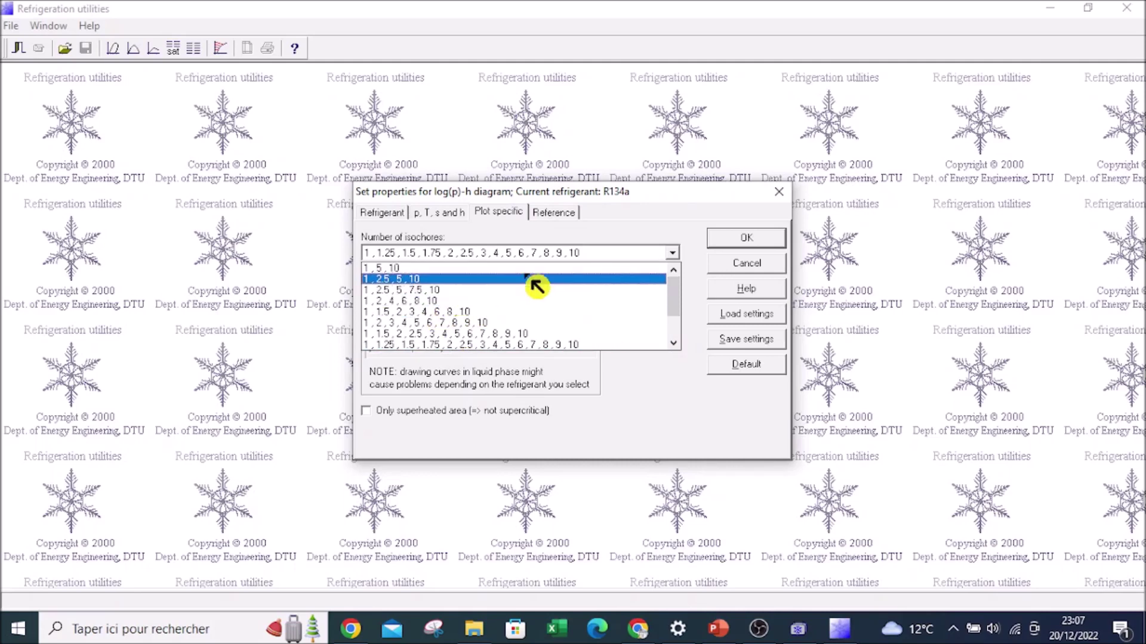
left_click(588, 226)
left_click(431, 213)
left_click(514, 213)
left_click(583, 213)
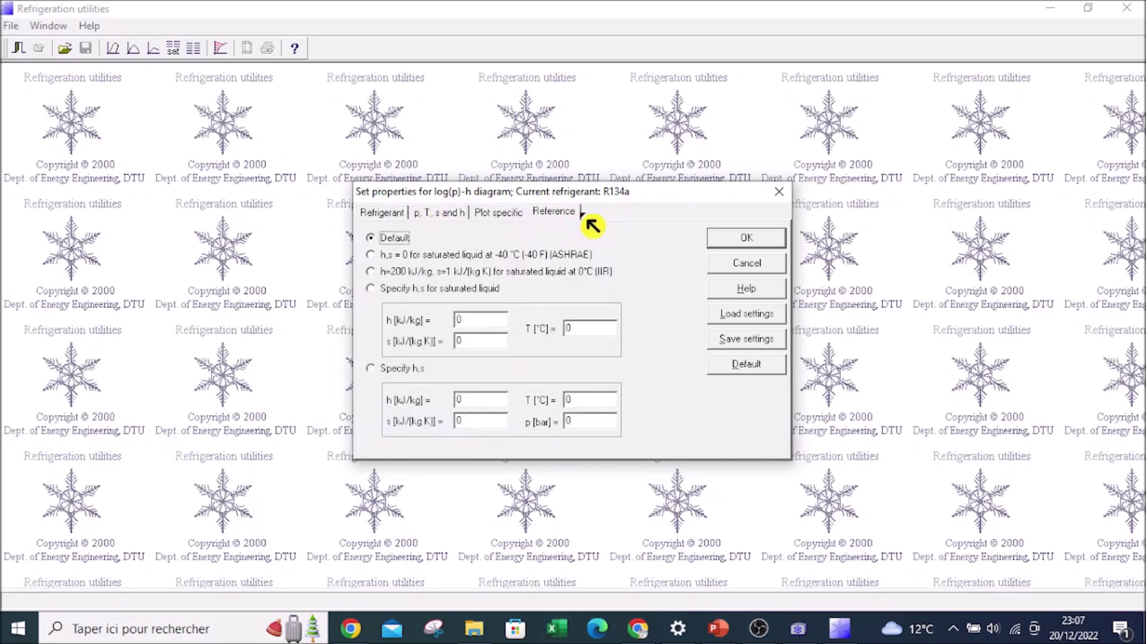
- Generate the log(p)-h diagram for R134a with the default settings
left_click(389, 214)
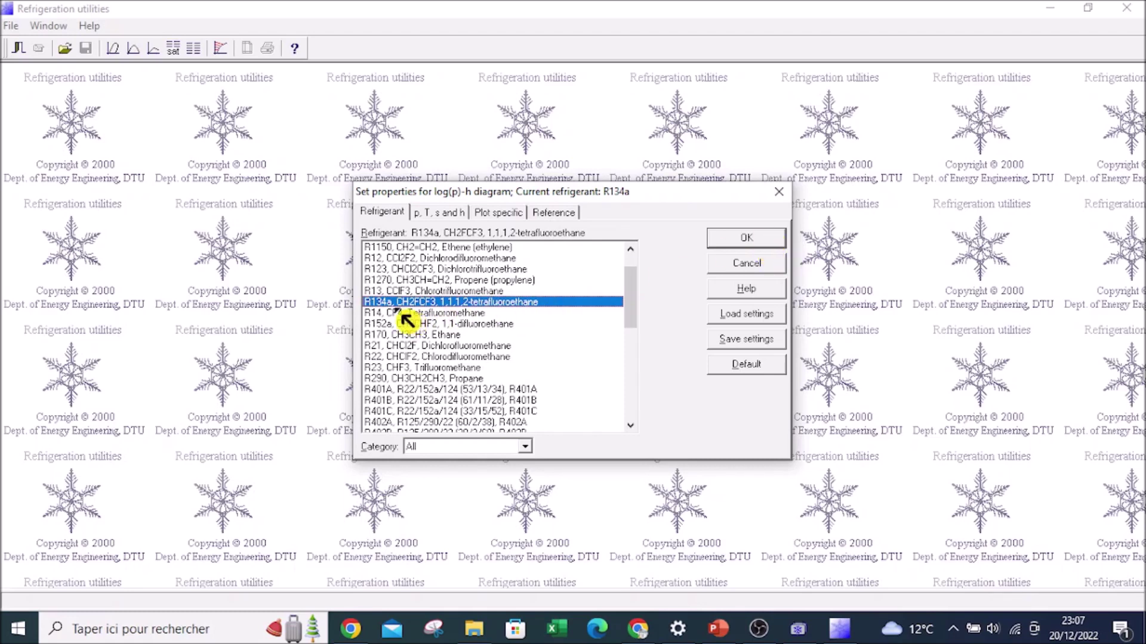
left_click(727, 240)
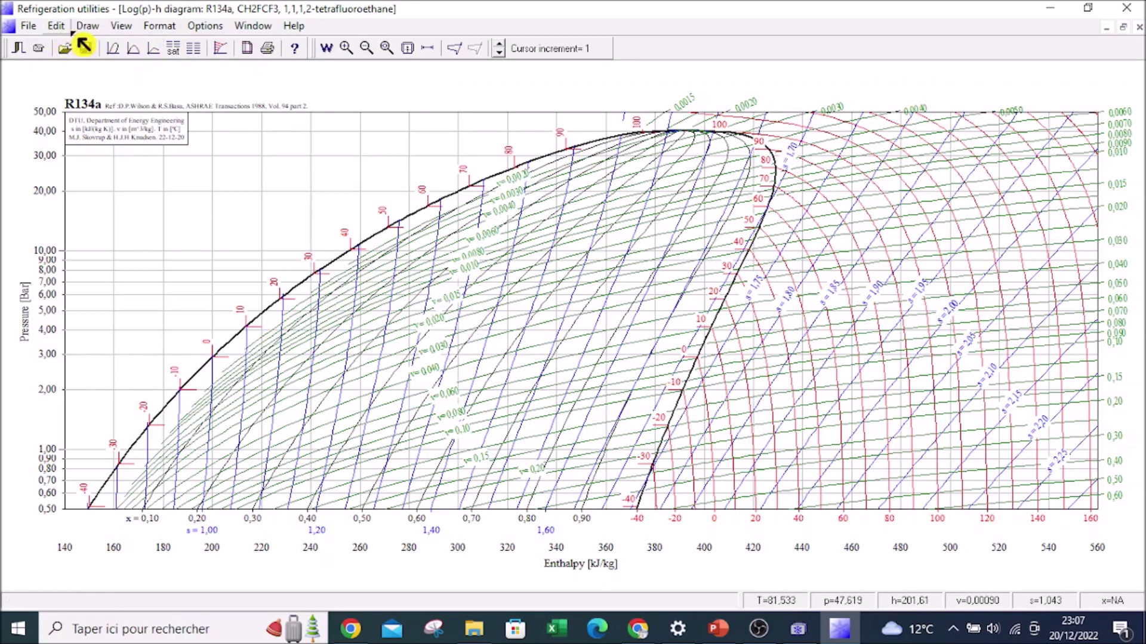
- Turn off the line between points for the isochors in the two-phase area
left_click(160, 26)
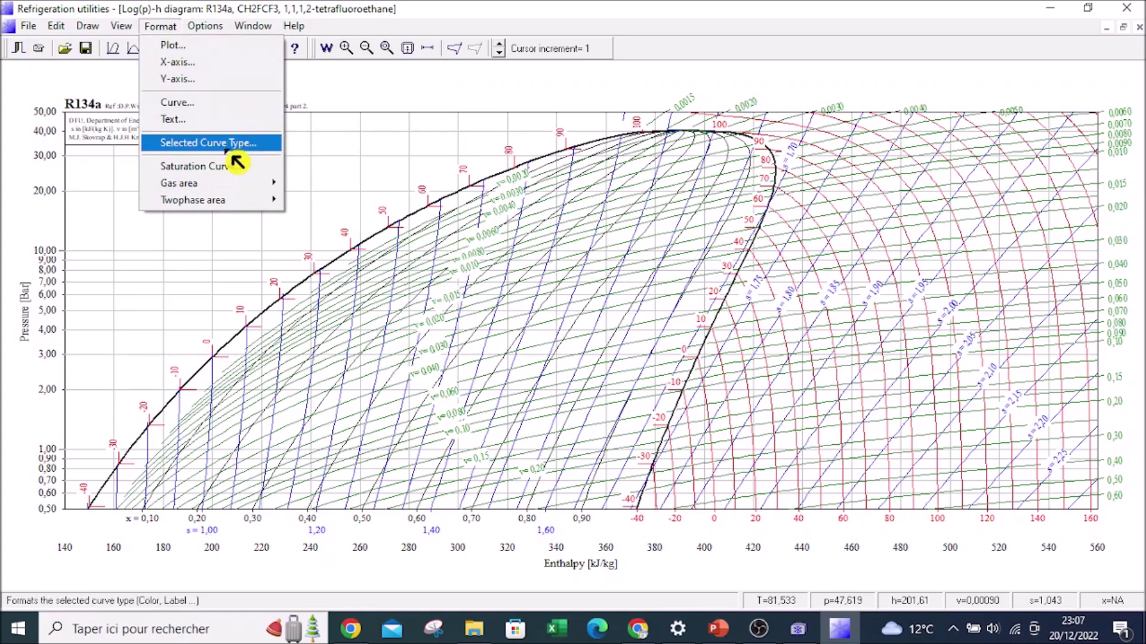
mouse_move(236, 190)
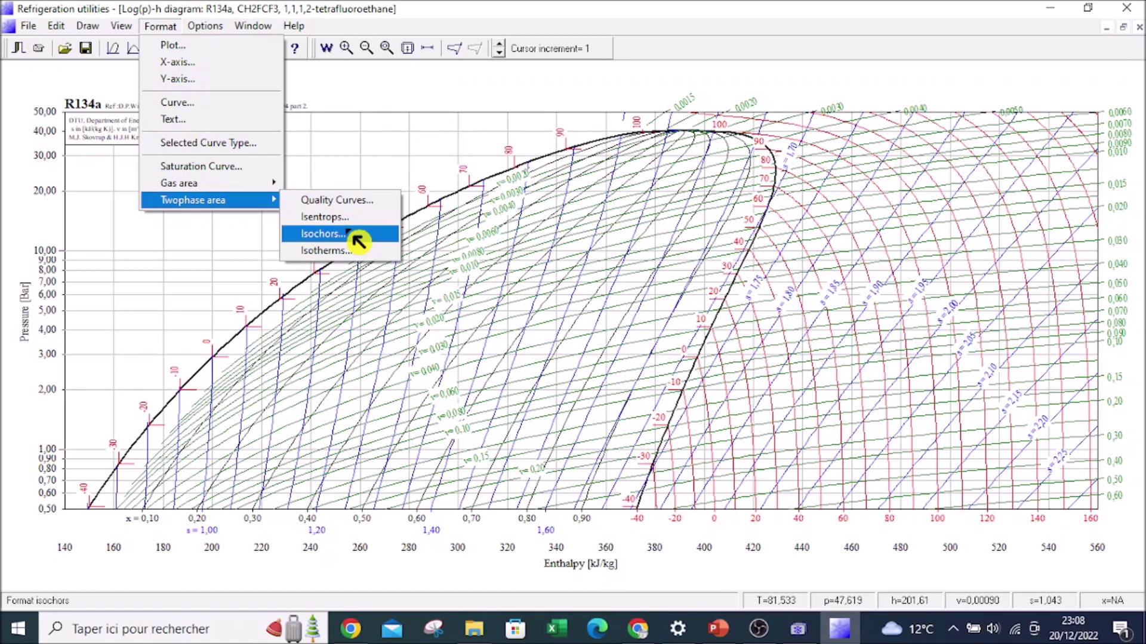
left_click(342, 240)
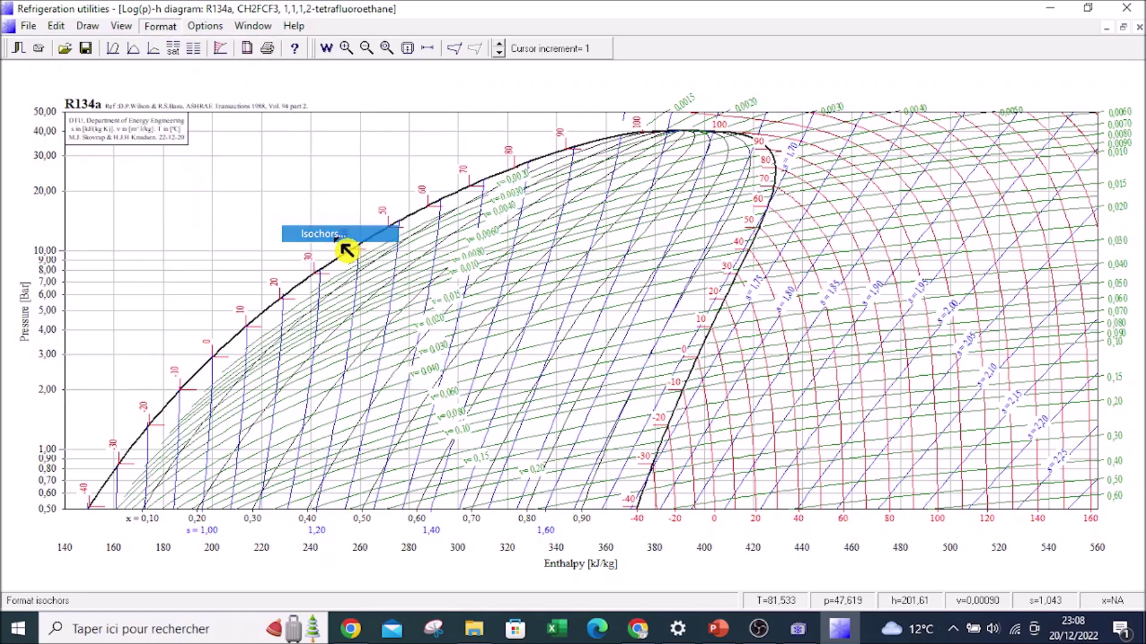
left_click_drag(528, 177, 364, 107)
left_click(187, 177)
left_click(183, 173)
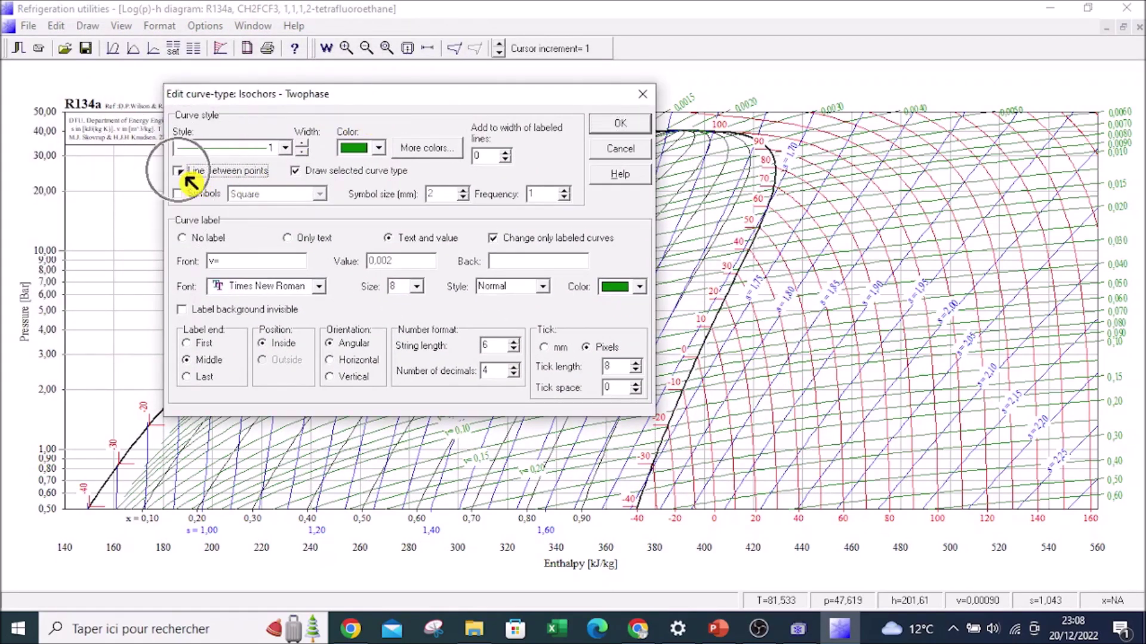
left_click(625, 127)
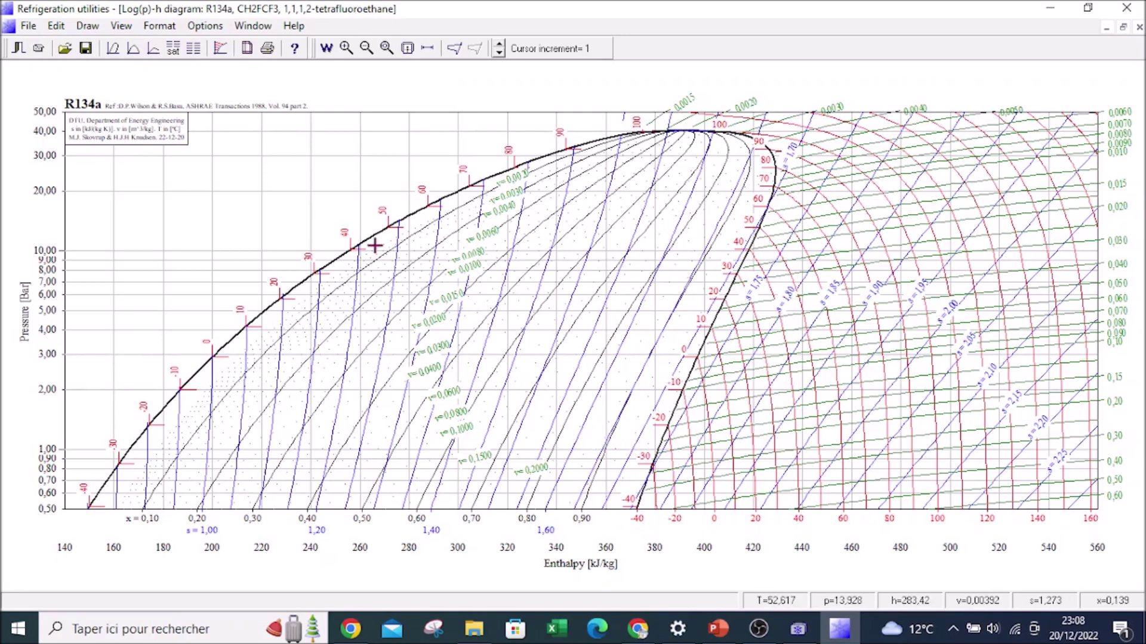
- Turn the line between points back on for the two-phase isochors, keeping their green color
left_click(159, 28)
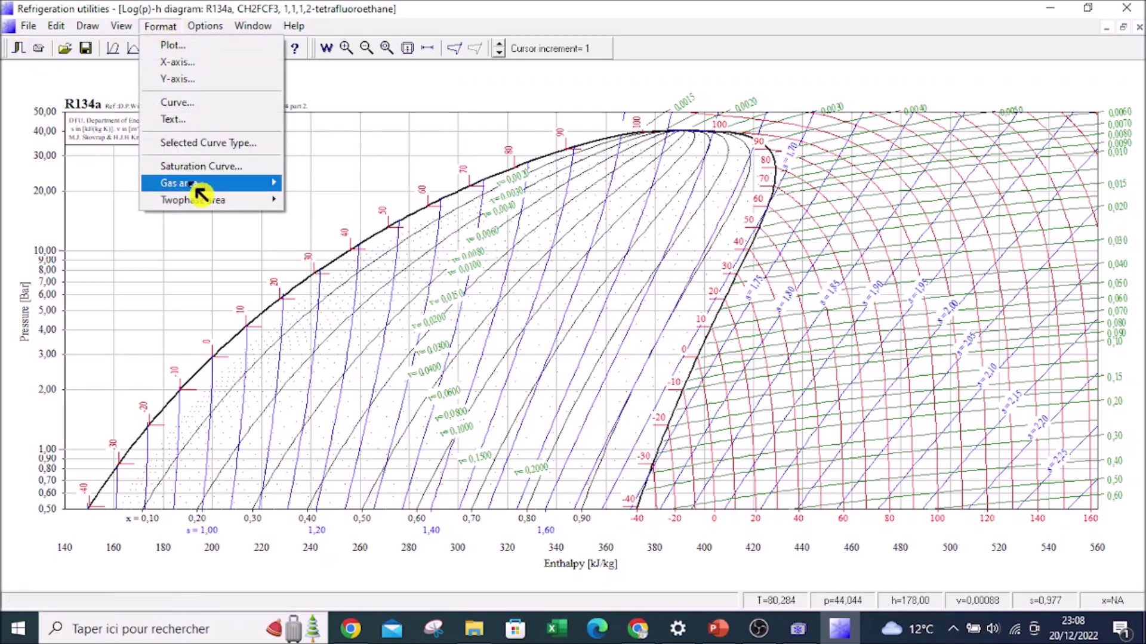
left_click(350, 236)
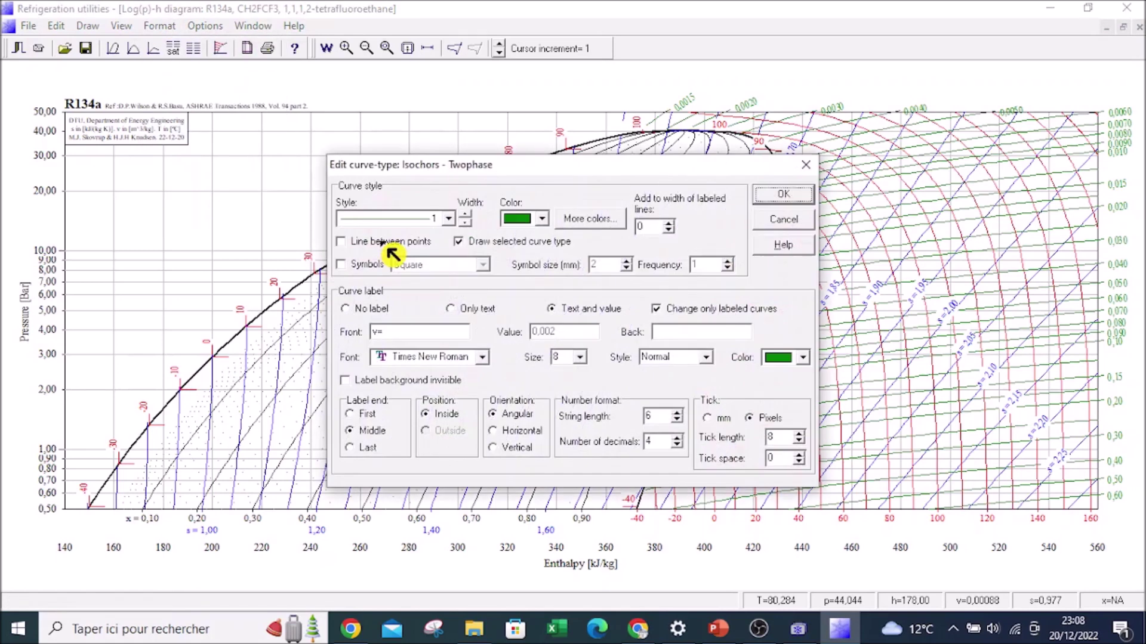
left_click(356, 266)
left_click(354, 242)
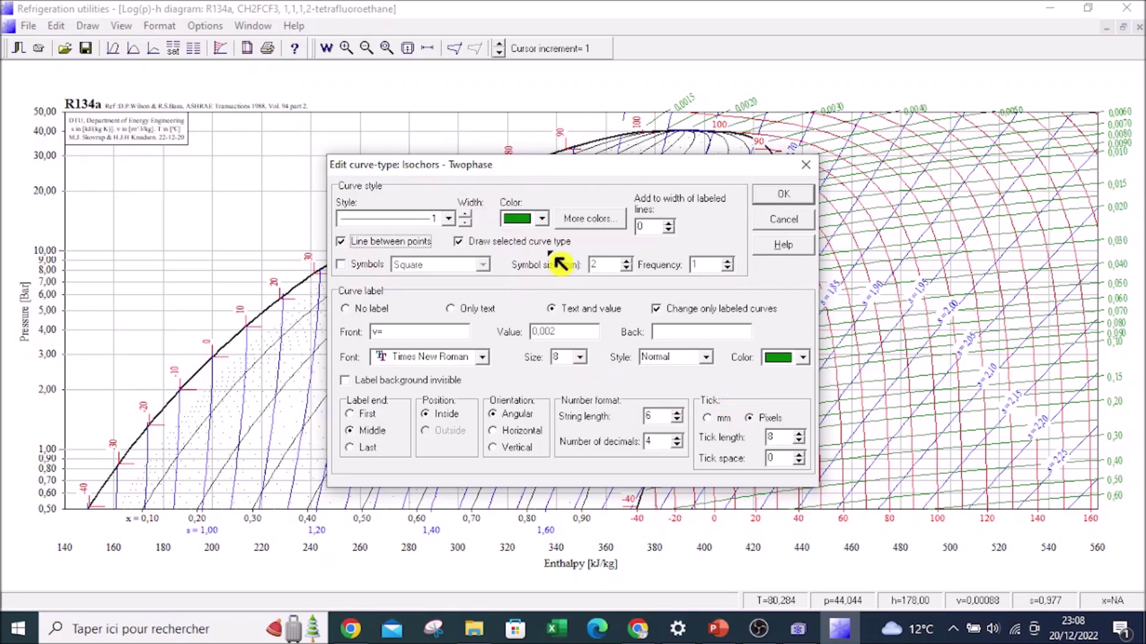
left_click(541, 221)
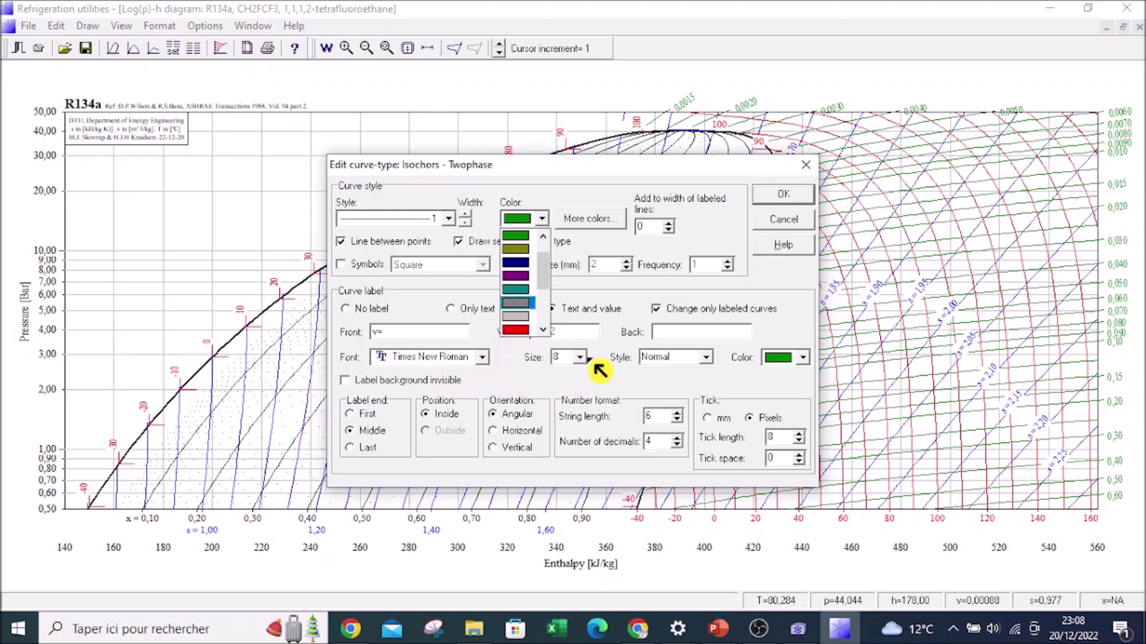
left_click(794, 200)
left_click(786, 202)
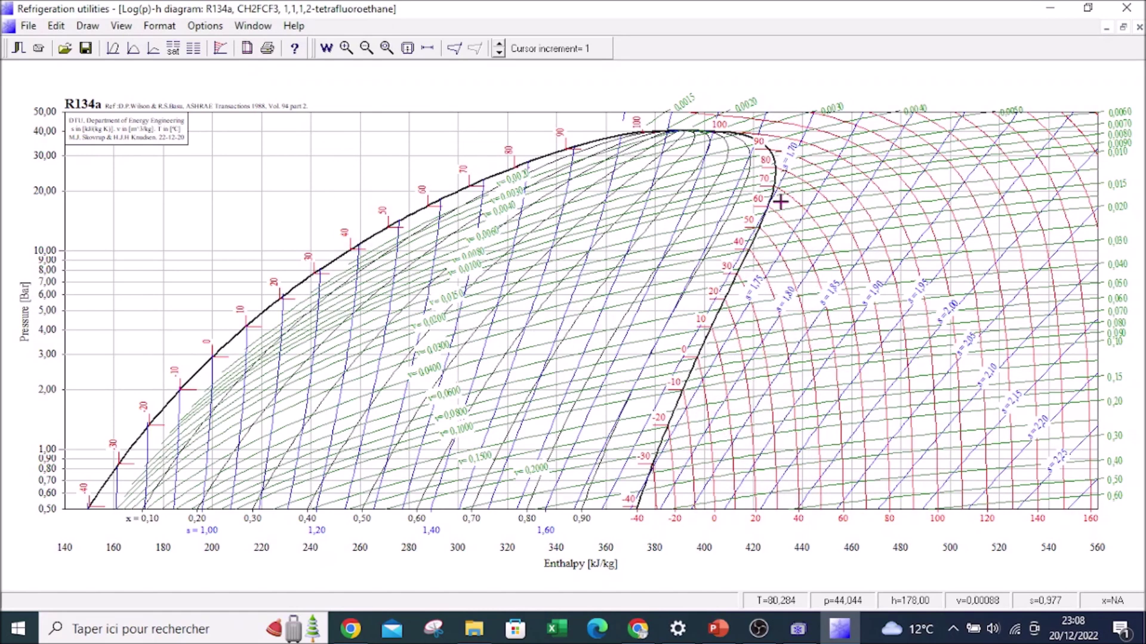
left_click(170, 27)
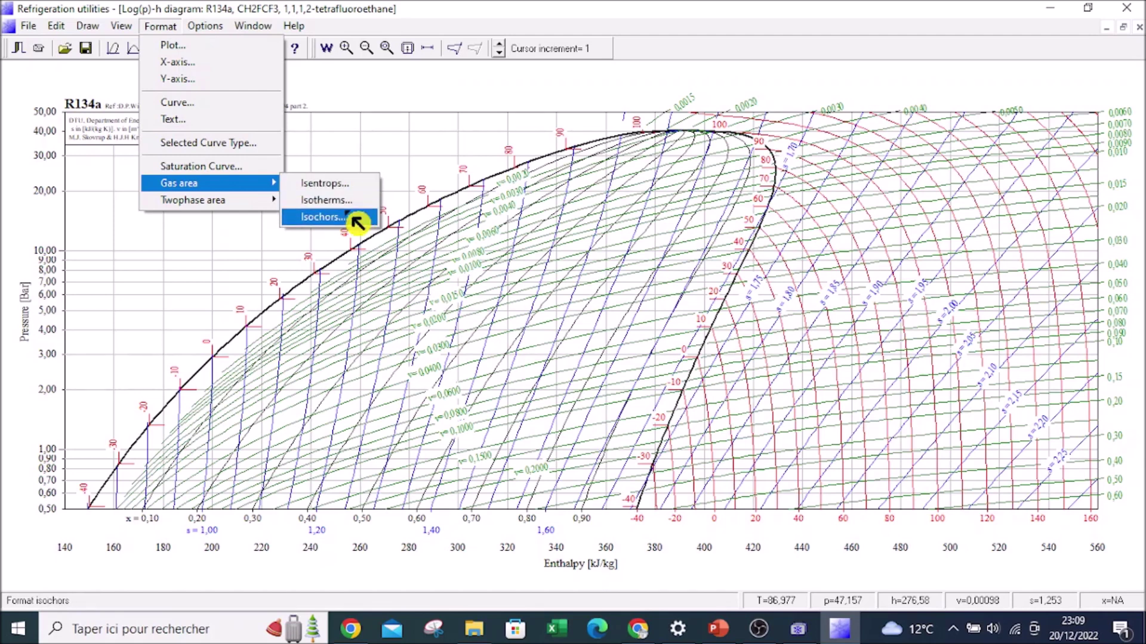
left_click(406, 142)
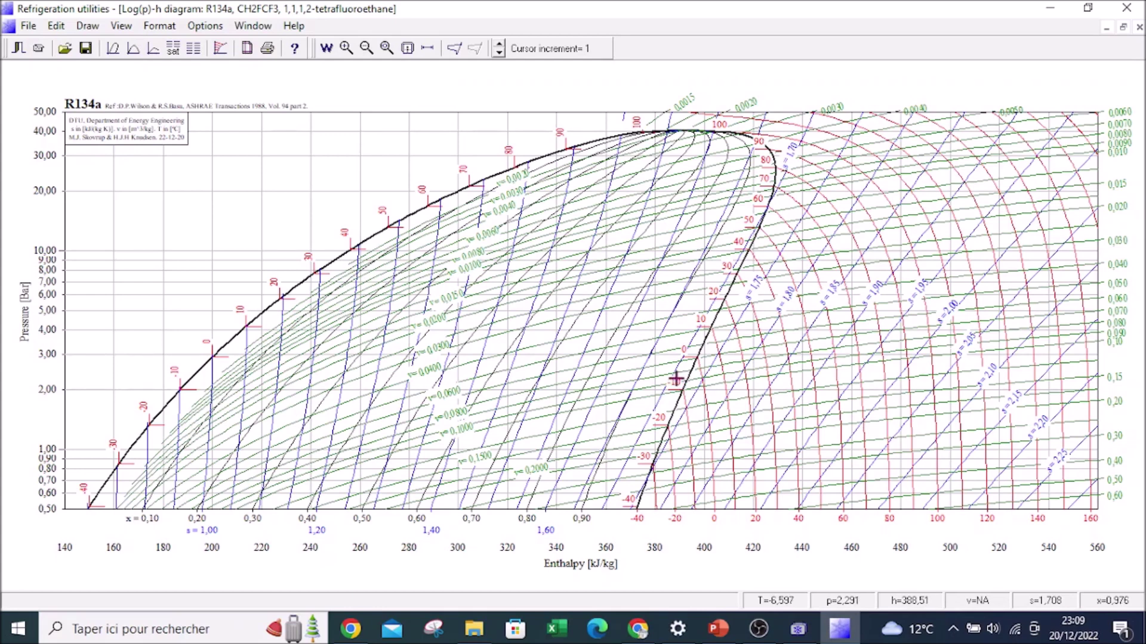
- Create a new one-stage refrigeration cycle on the diagram and name it Projet 1
left_click(458, 53)
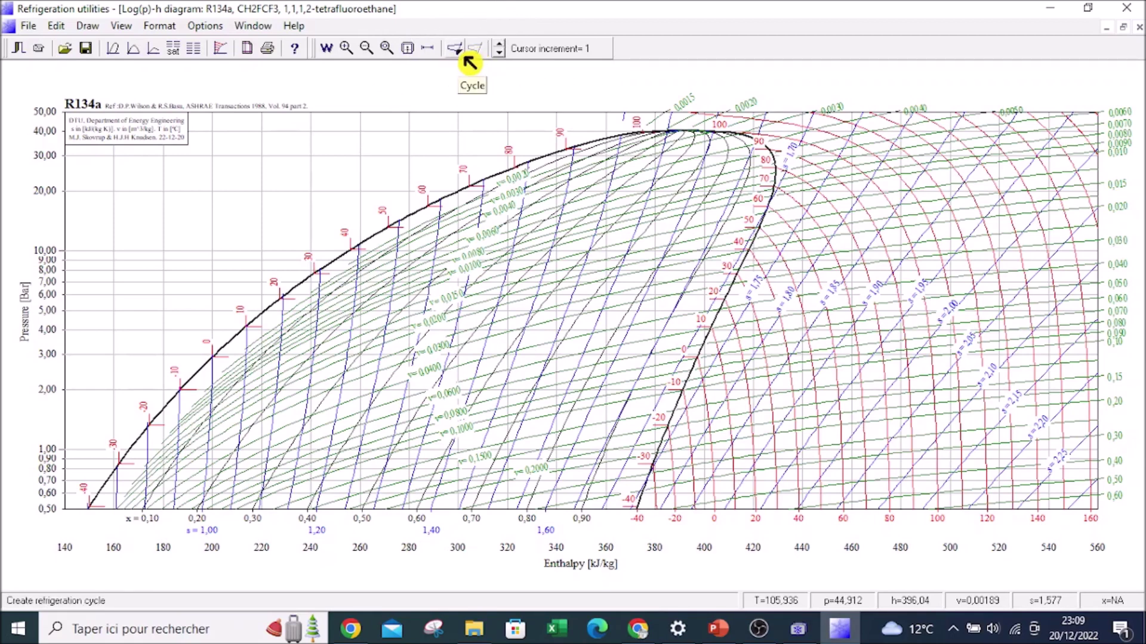
left_click(460, 52)
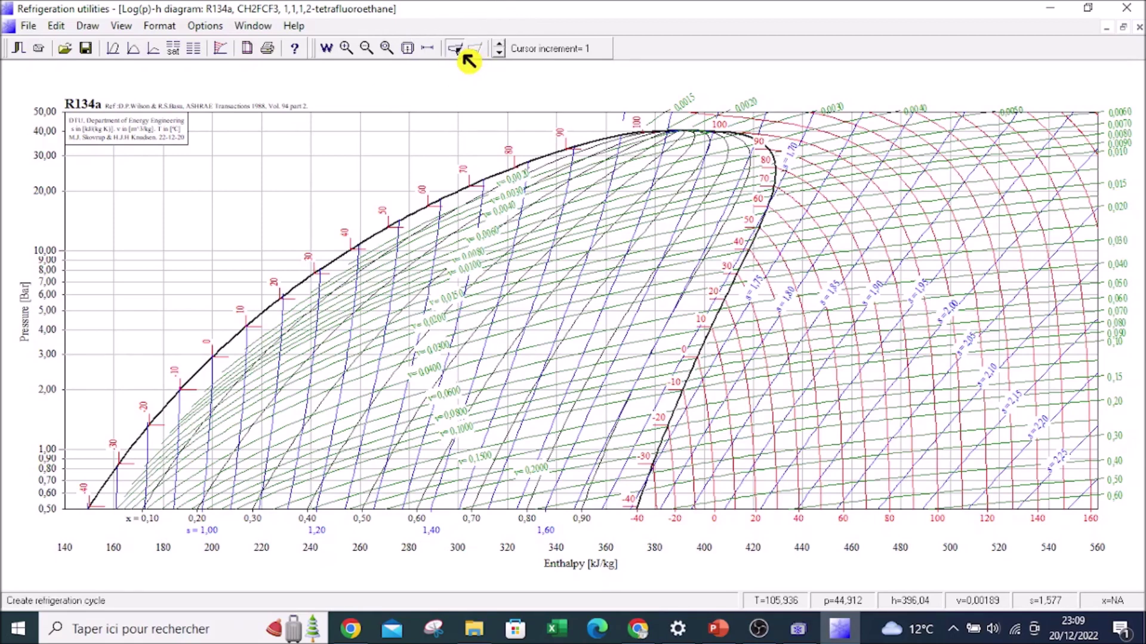
left_click_drag(514, 148, 512, 94)
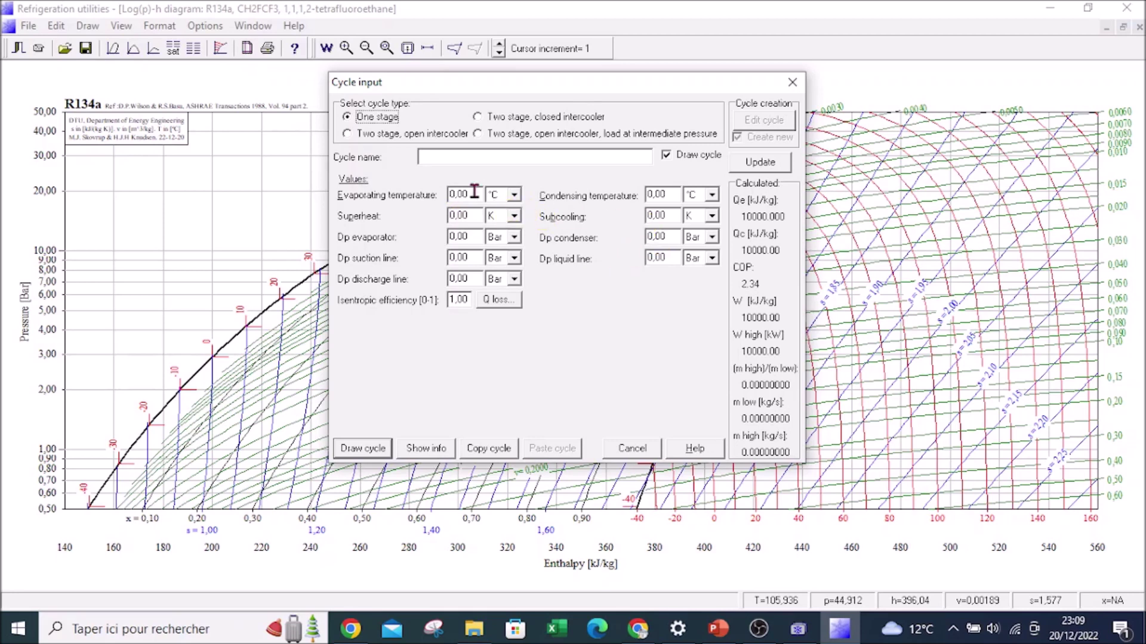
left_click(471, 157)
left_click(465, 197)
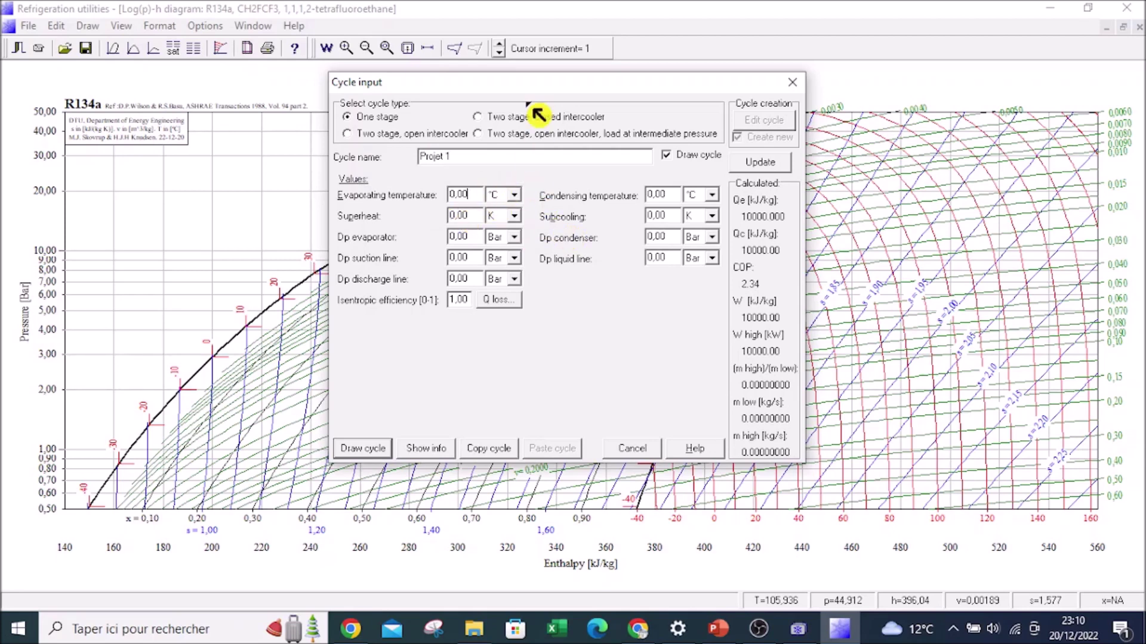
left_click_drag(537, 82, 541, 134)
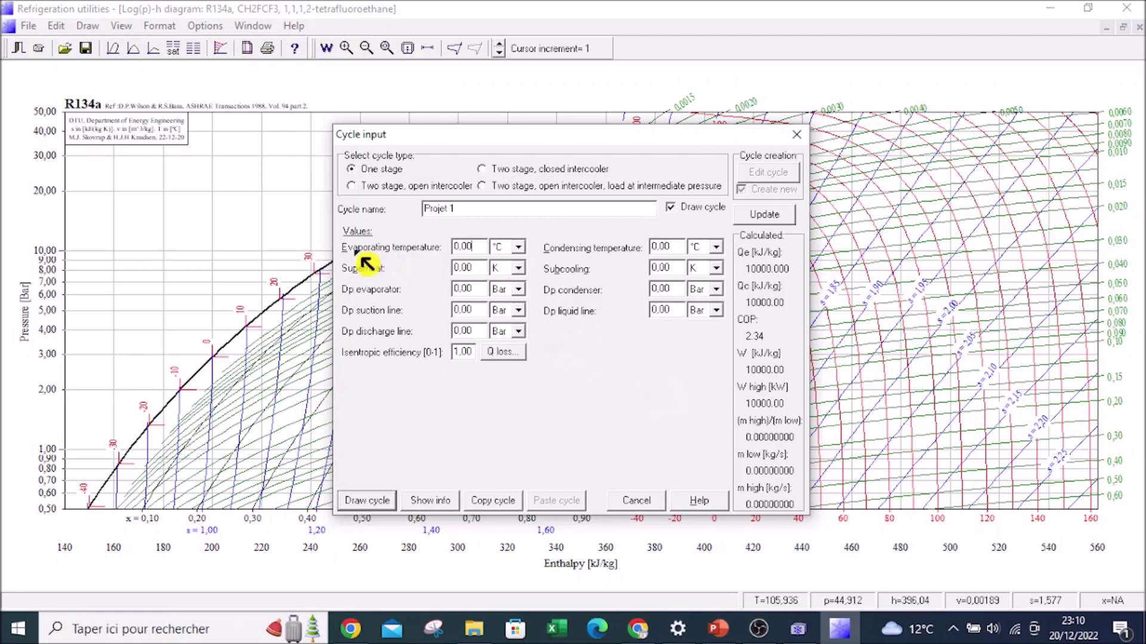
- Define the cycle's low-pressure side with 0 °C evaporating temperature and 5 K superheat, and set the isentropic efficiency to 0.7
double_click(472, 247)
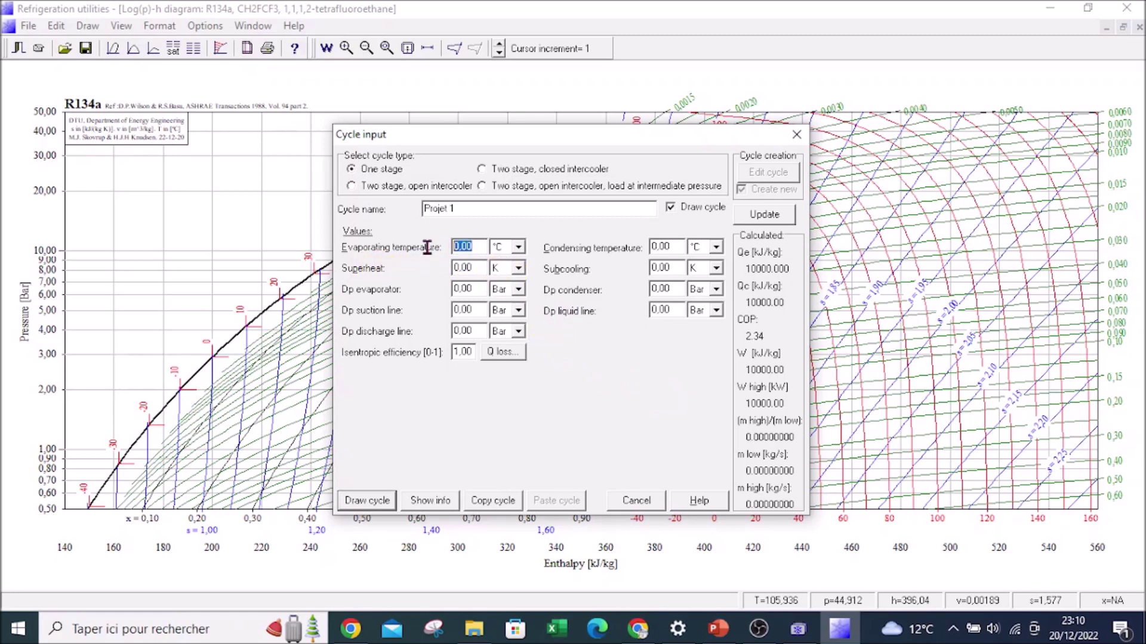
double_click(471, 270)
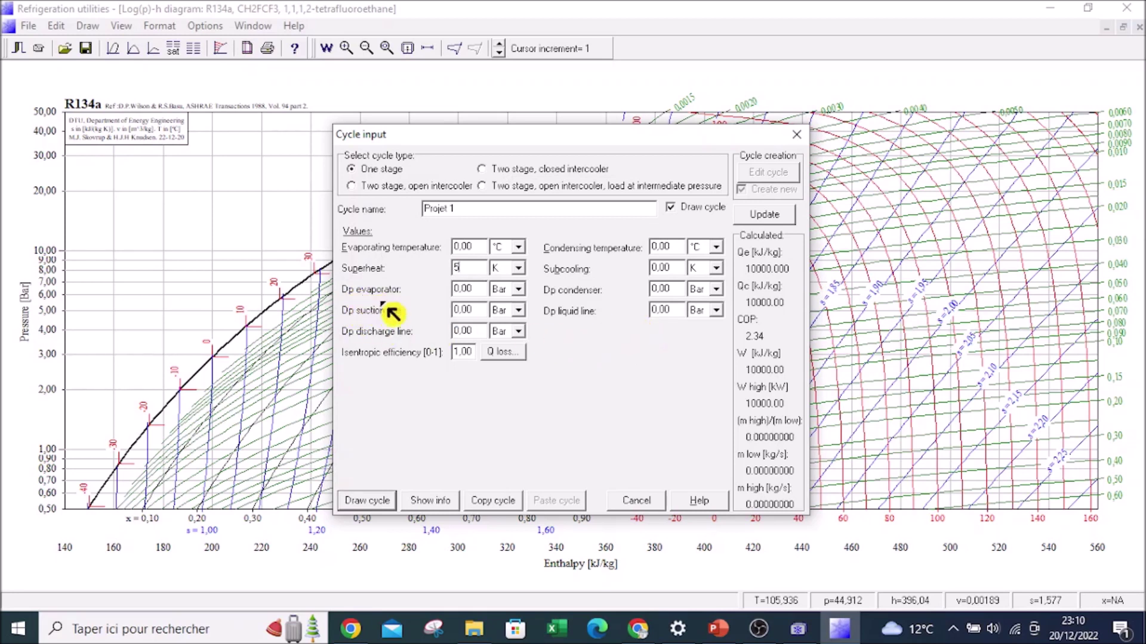
double_click(477, 289)
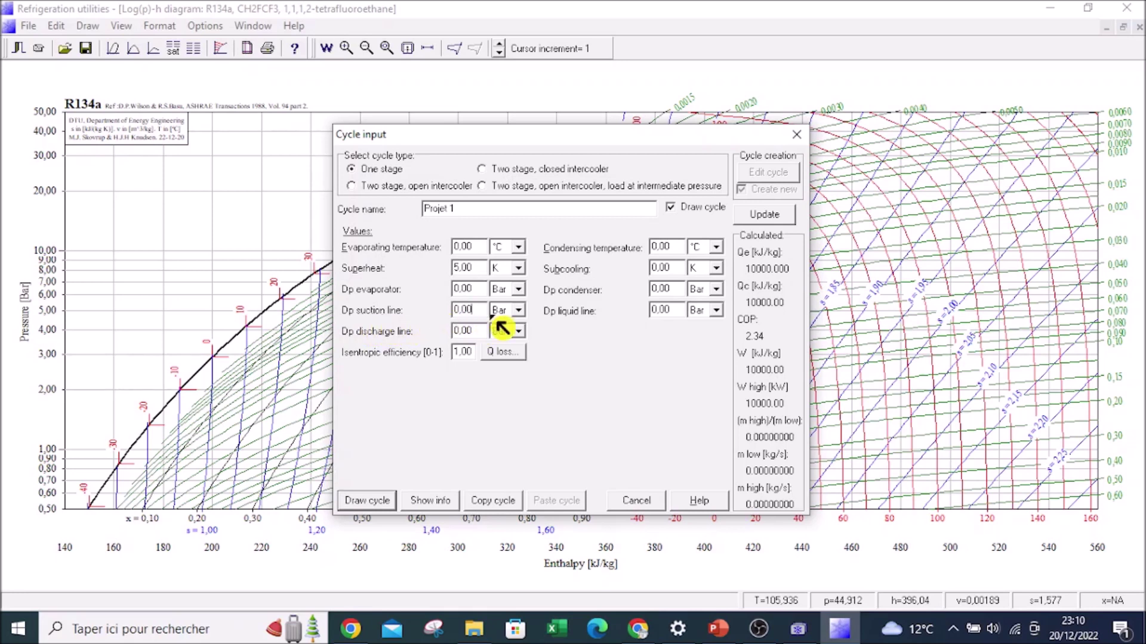
left_click_drag(480, 331, 428, 331)
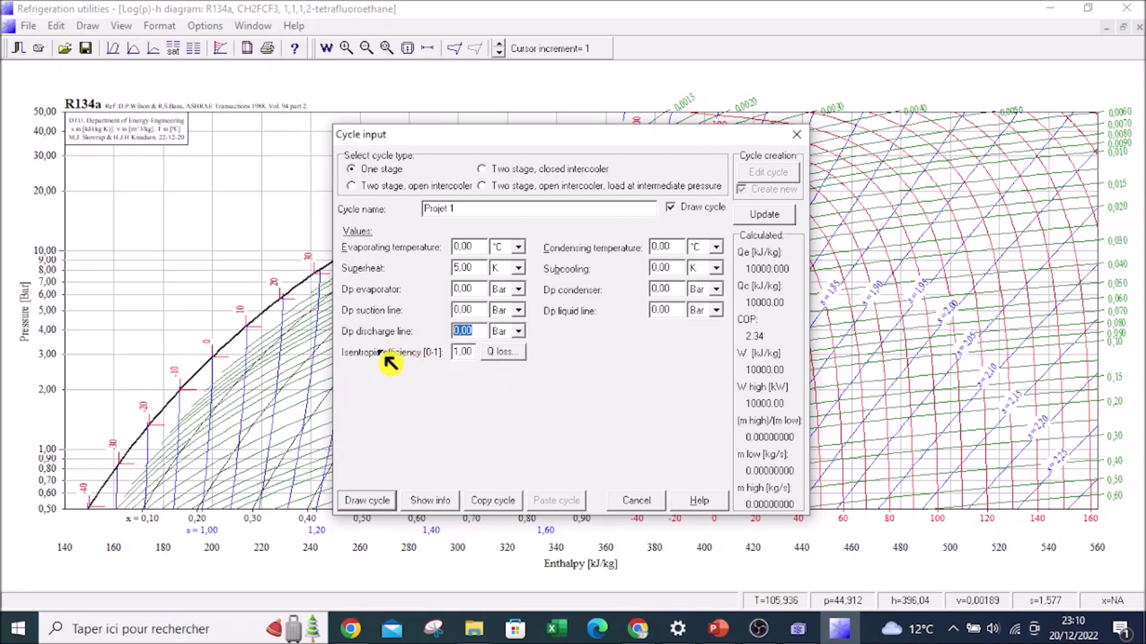
left_click_drag(478, 352, 454, 352)
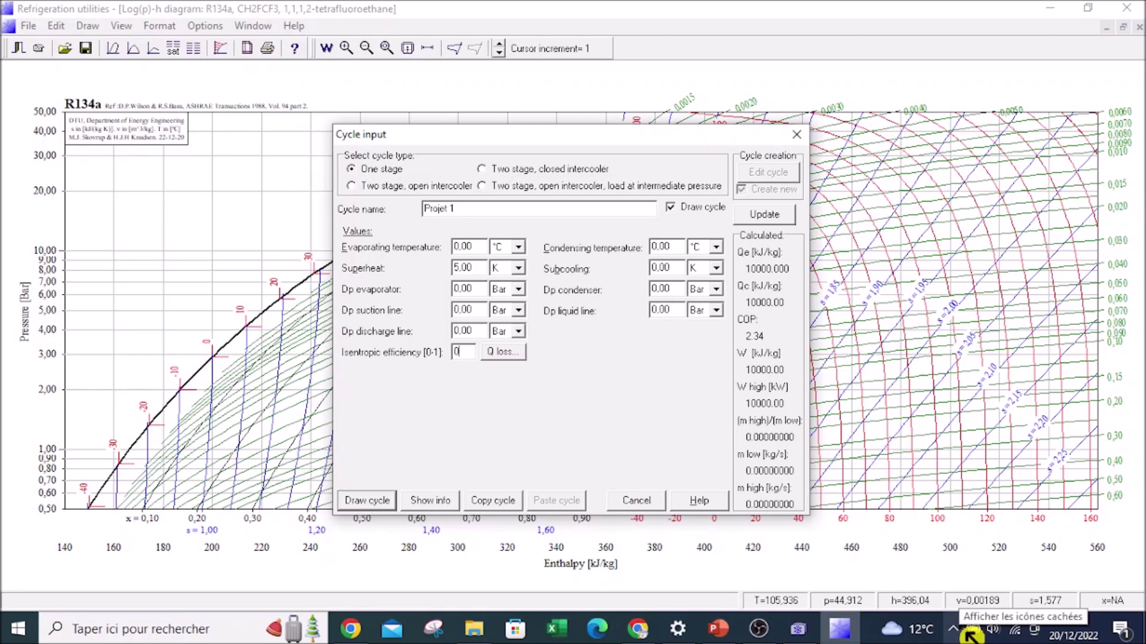
type("0,7")
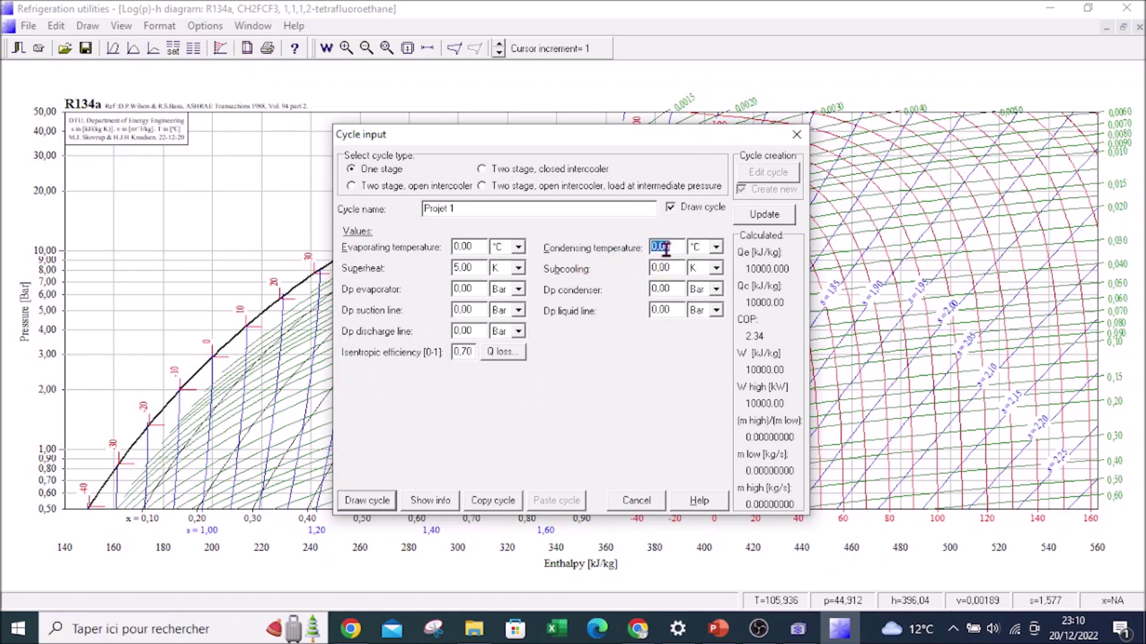
- Set the condensing temperature to 40 °C and the subcooling to 5 K, and draw the cycle on the diagram
left_click(667, 268)
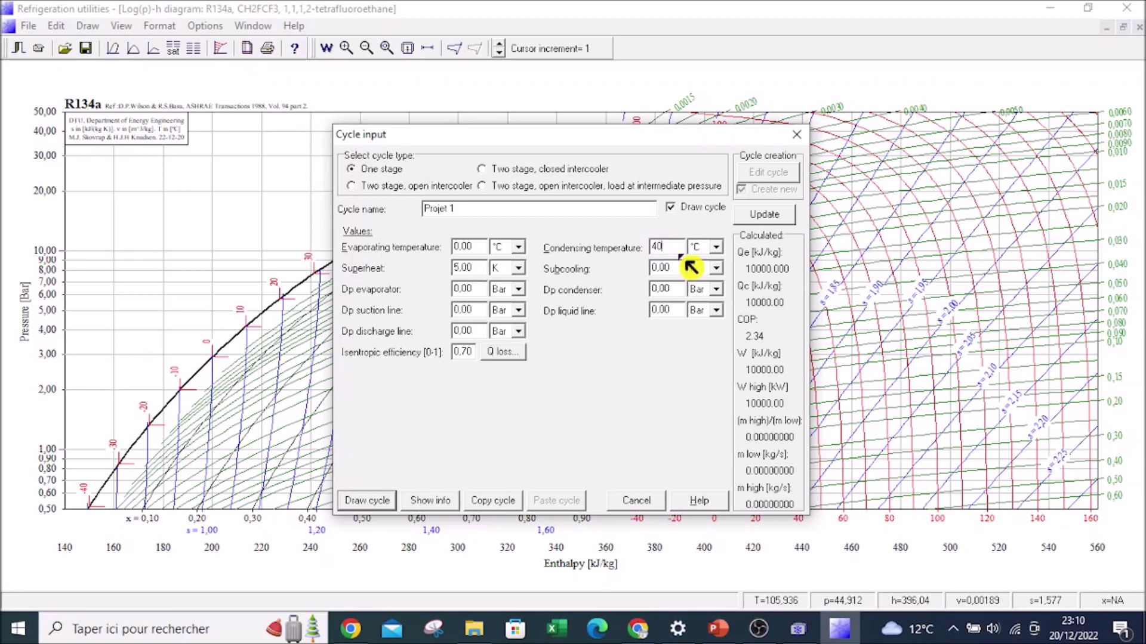
key("Tab")
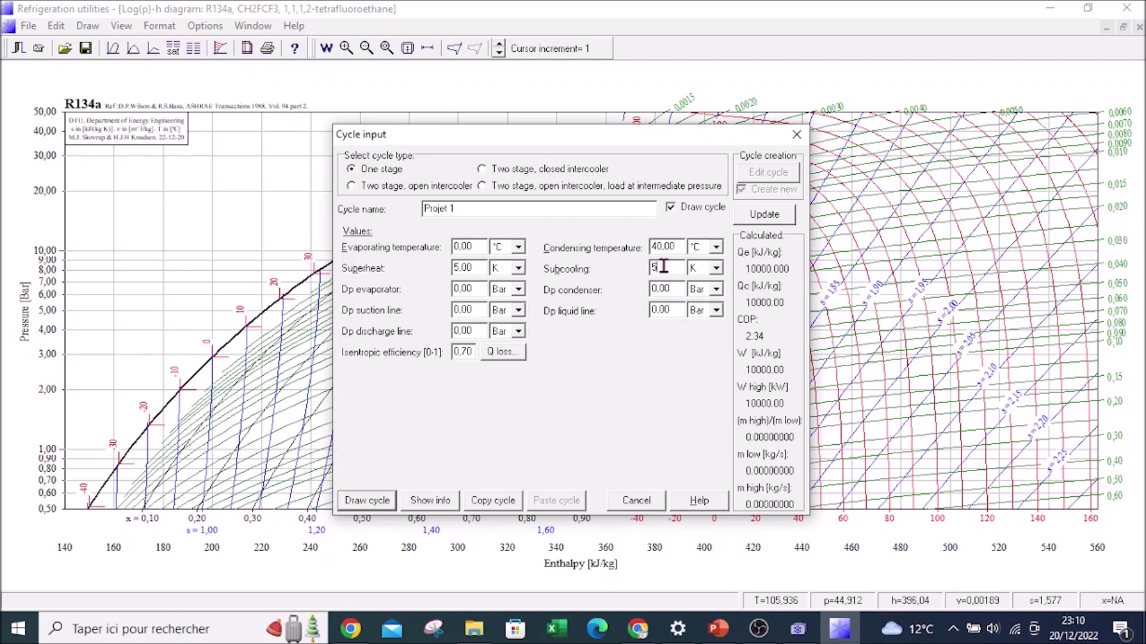
left_click(669, 311)
left_click(691, 396)
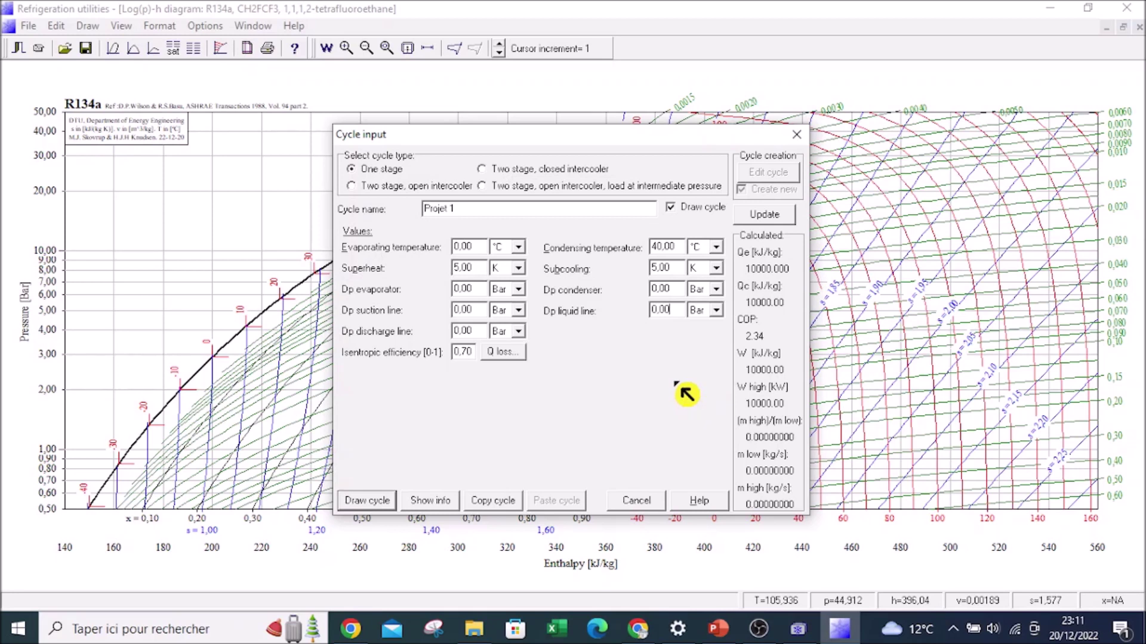
left_click(372, 507)
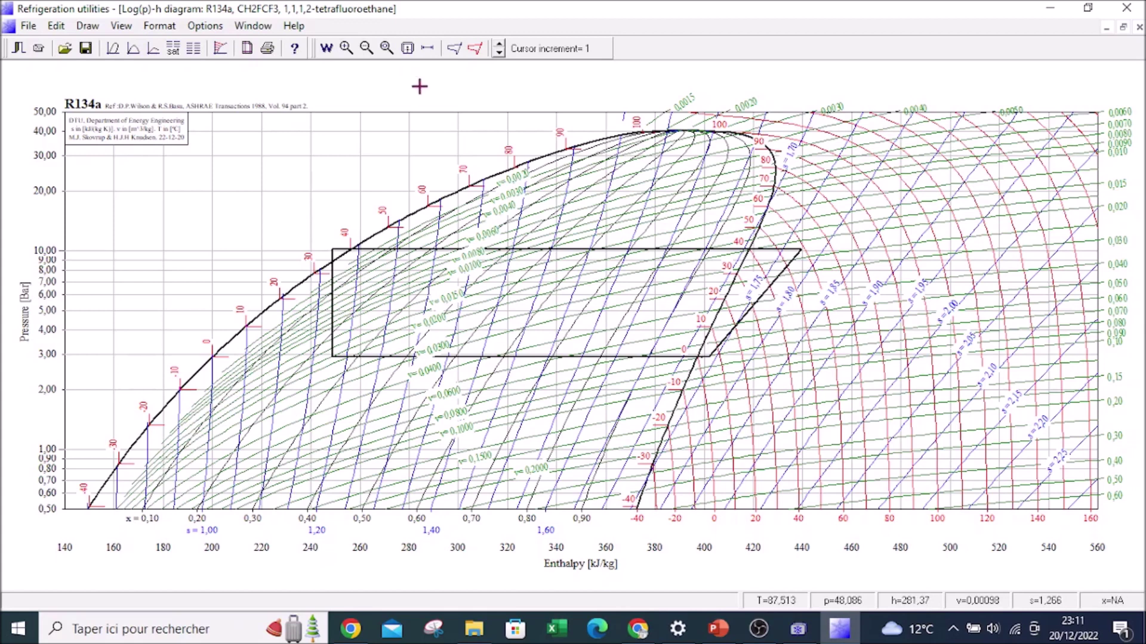
- Examine the drawn cycle up close, from the compressor suction point at 0 °C to the condensation and expansion lines
left_click(697, 358)
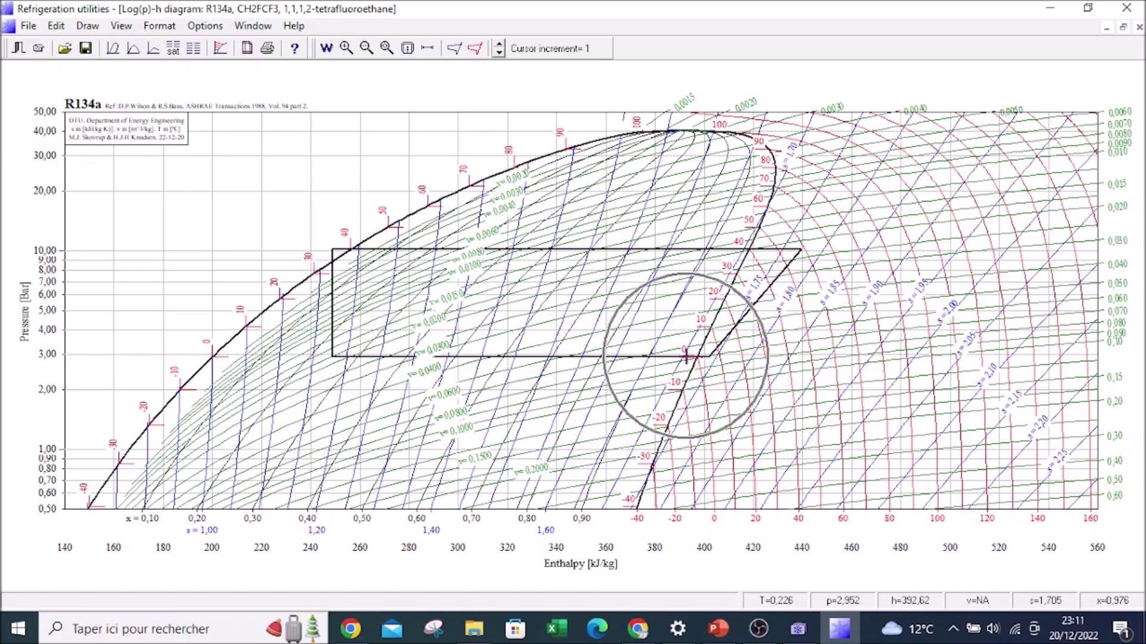
left_click(352, 53)
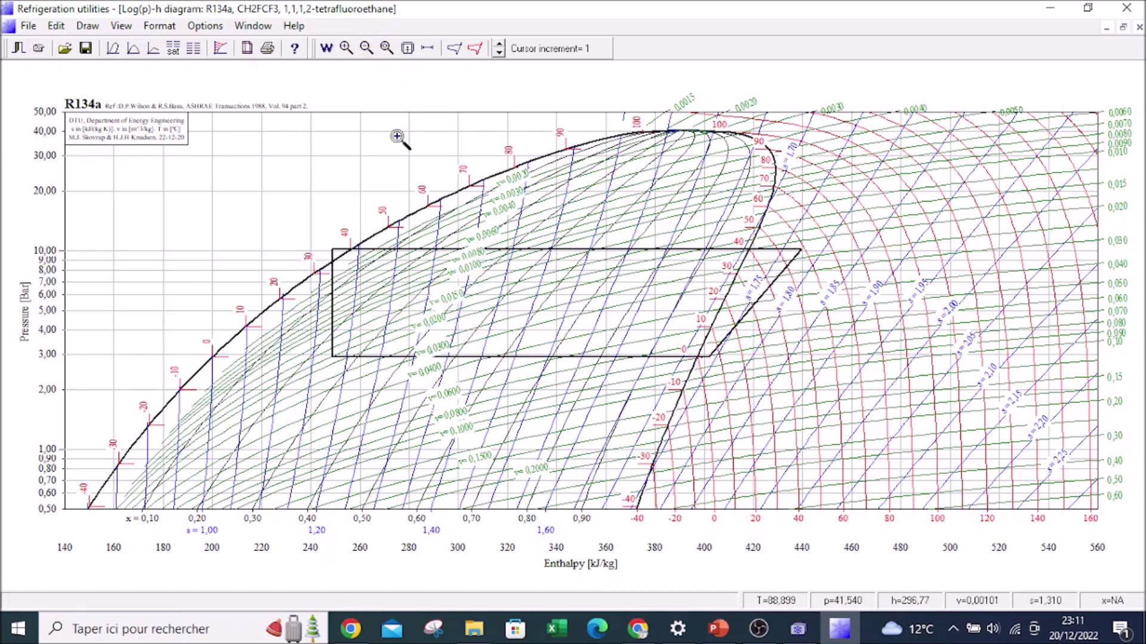
left_click(738, 364)
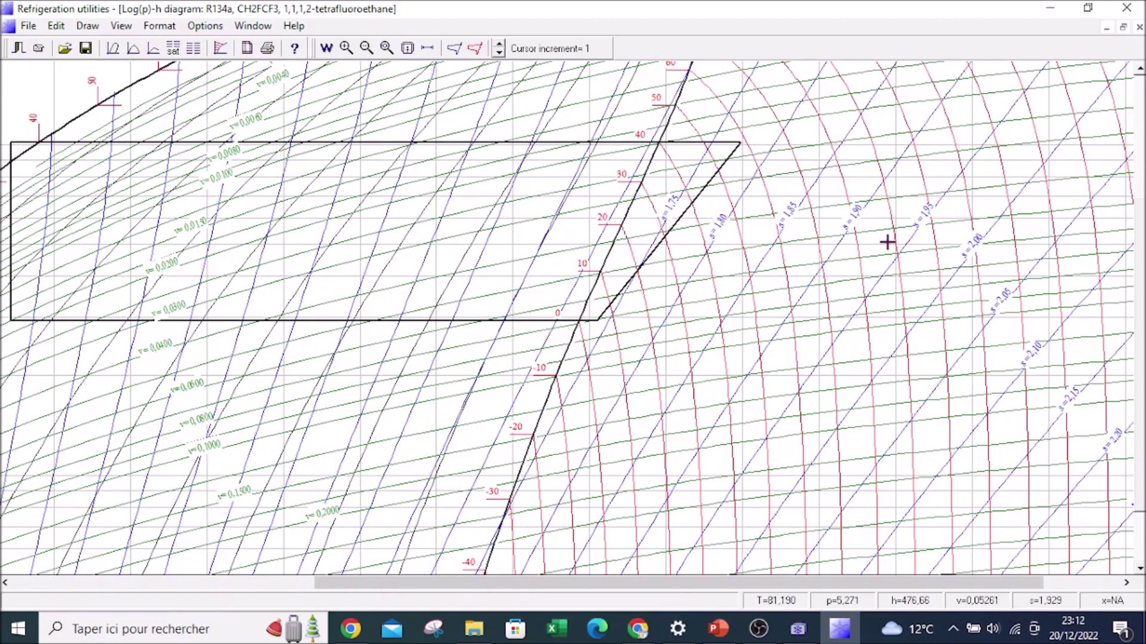
left_click_drag(775, 584, 549, 583)
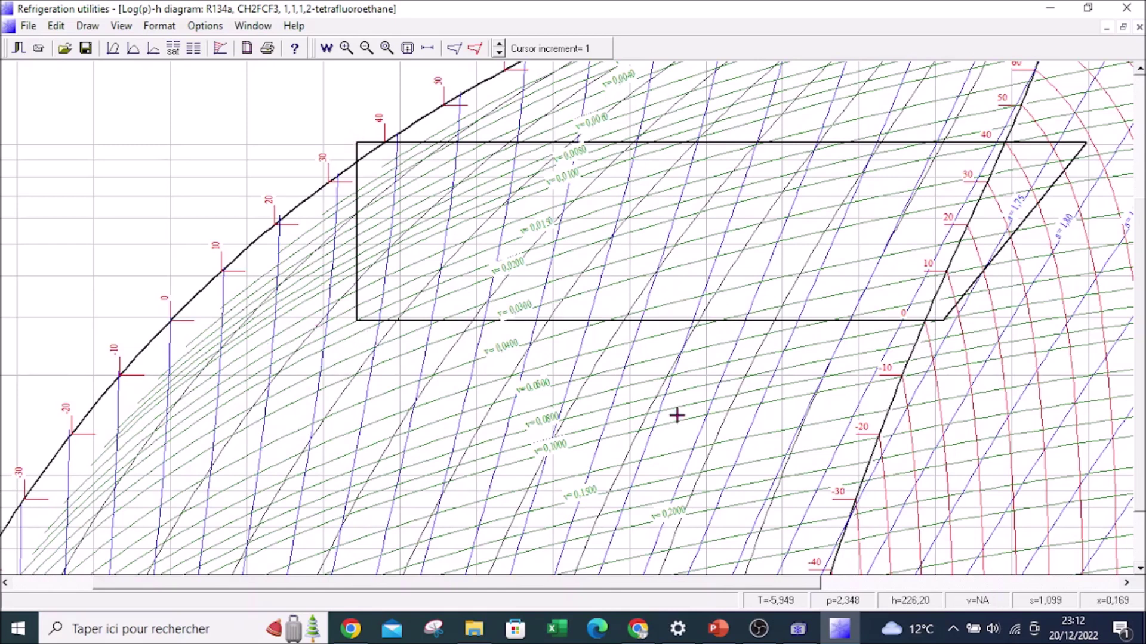
left_click(531, 248)
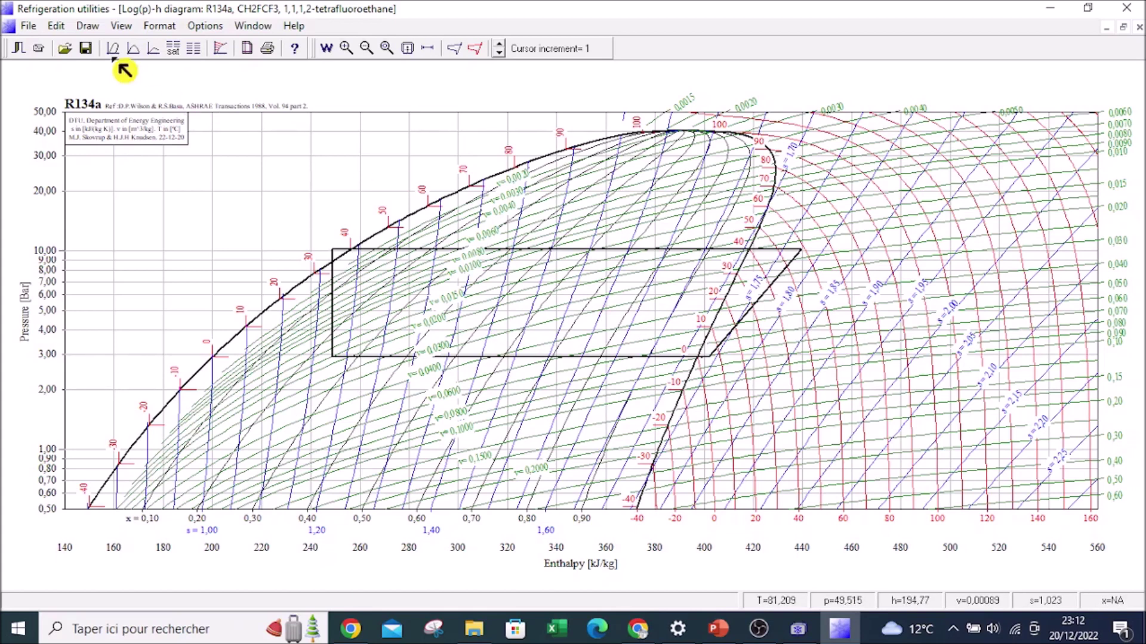
- Select the drawn cycle's curve and change its line color to bright red
left_click(91, 30)
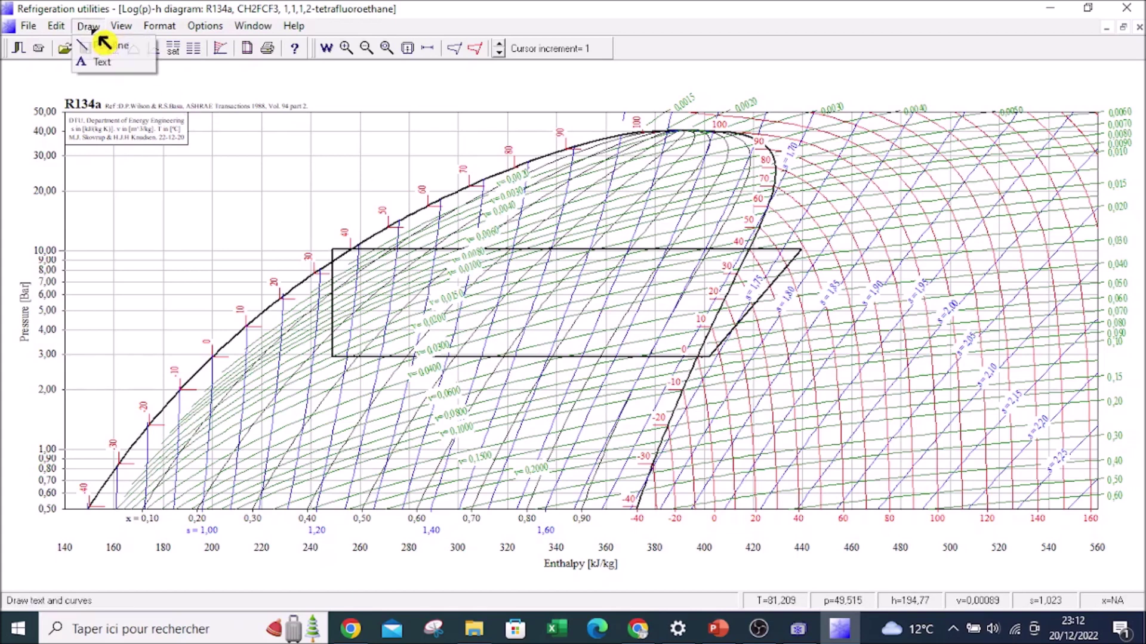
left_click(121, 27)
left_click(56, 27)
left_click(88, 27)
left_click(56, 26)
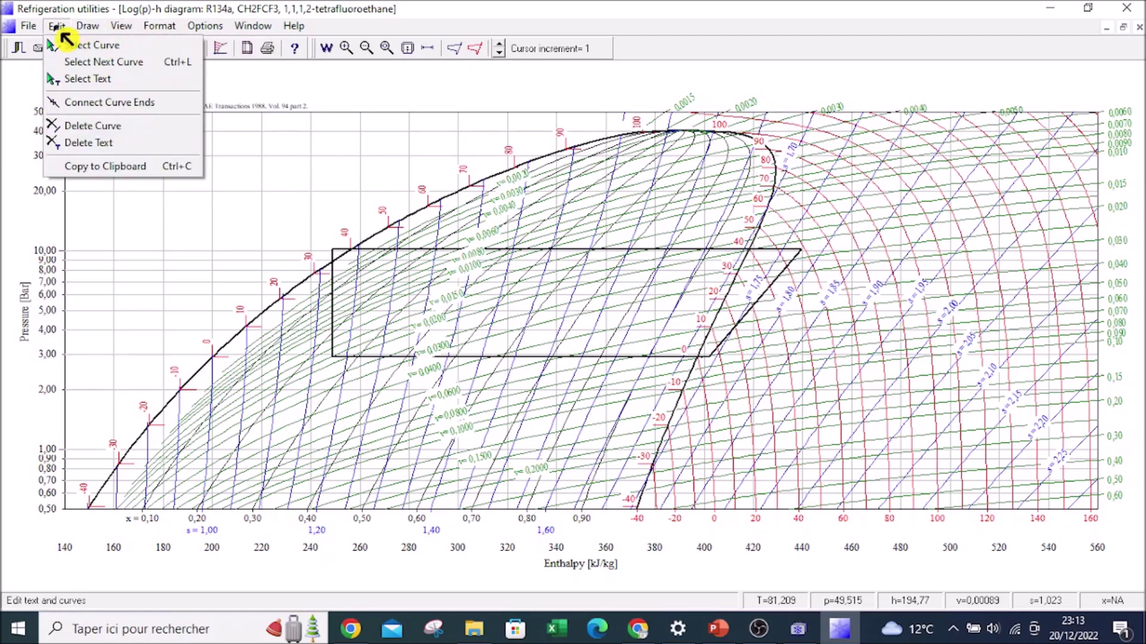
left_click(105, 60)
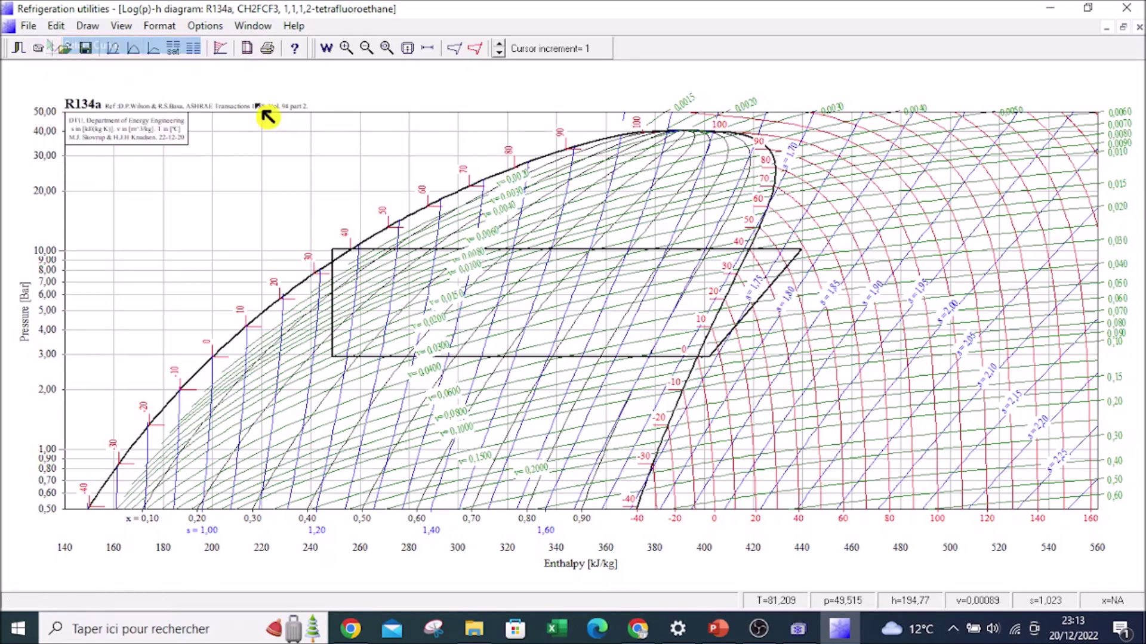
left_click(553, 250)
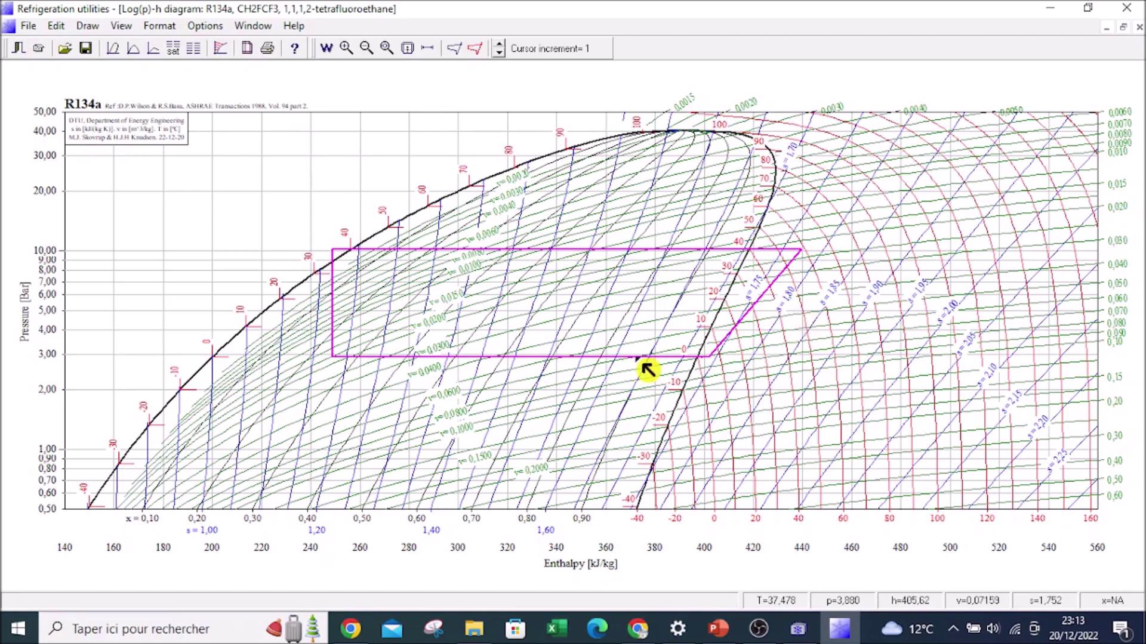
left_click(163, 27)
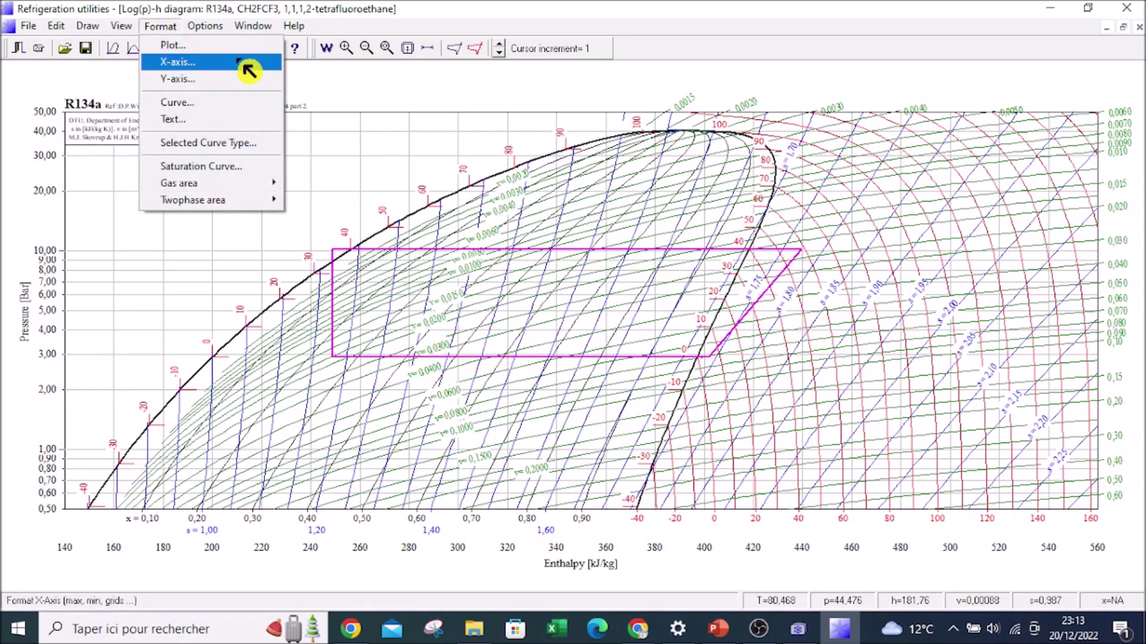
left_click(195, 109)
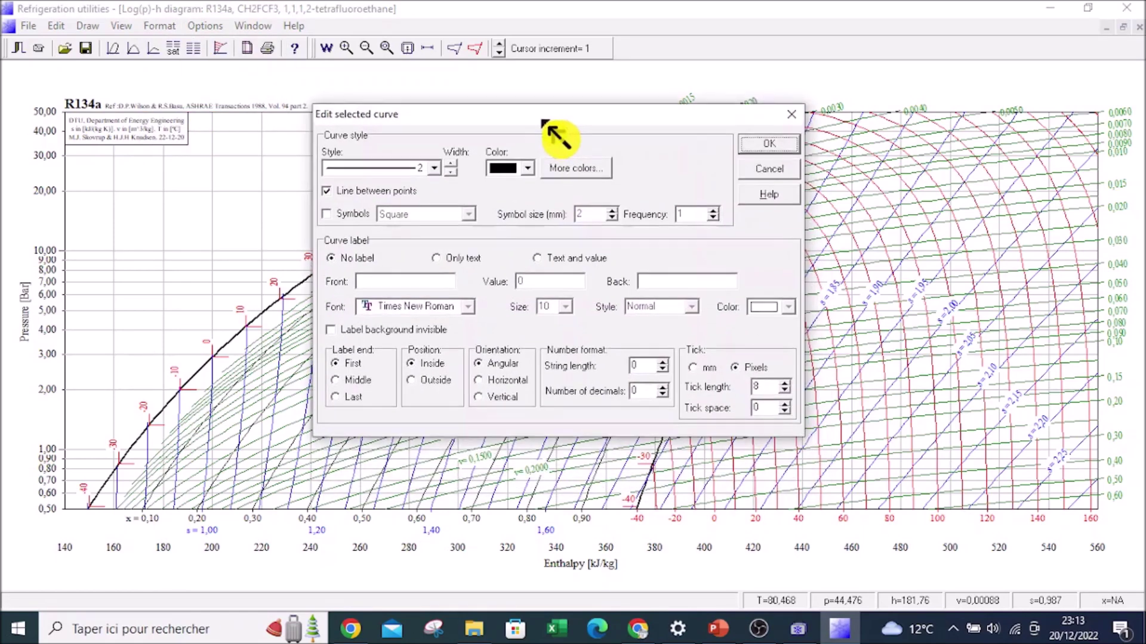
left_click(528, 167)
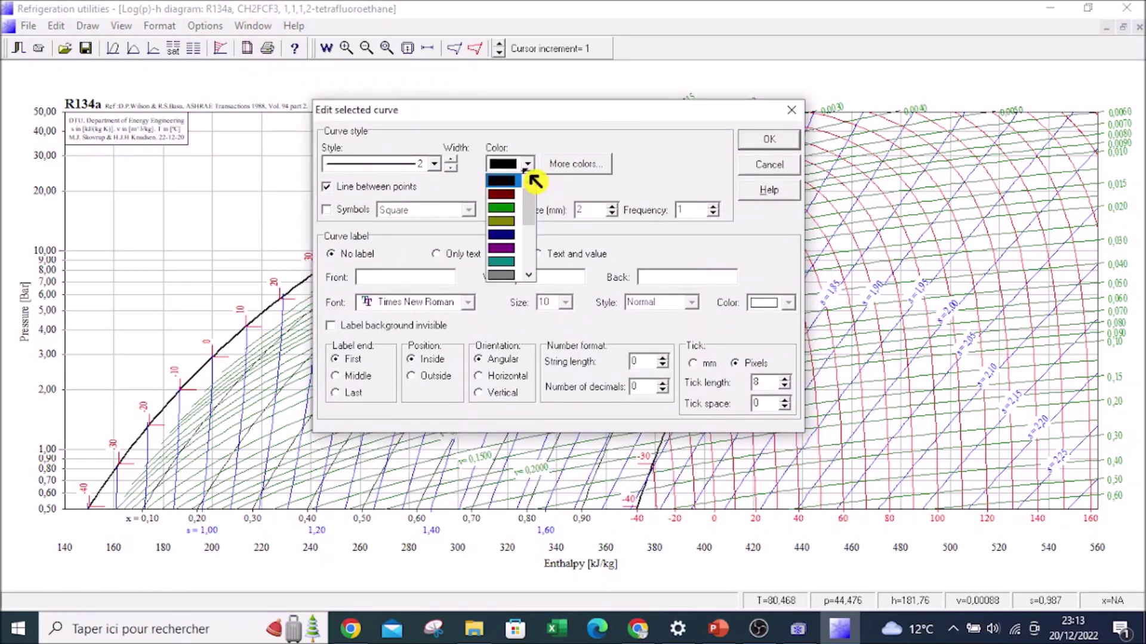
left_click(509, 197)
left_click(528, 164)
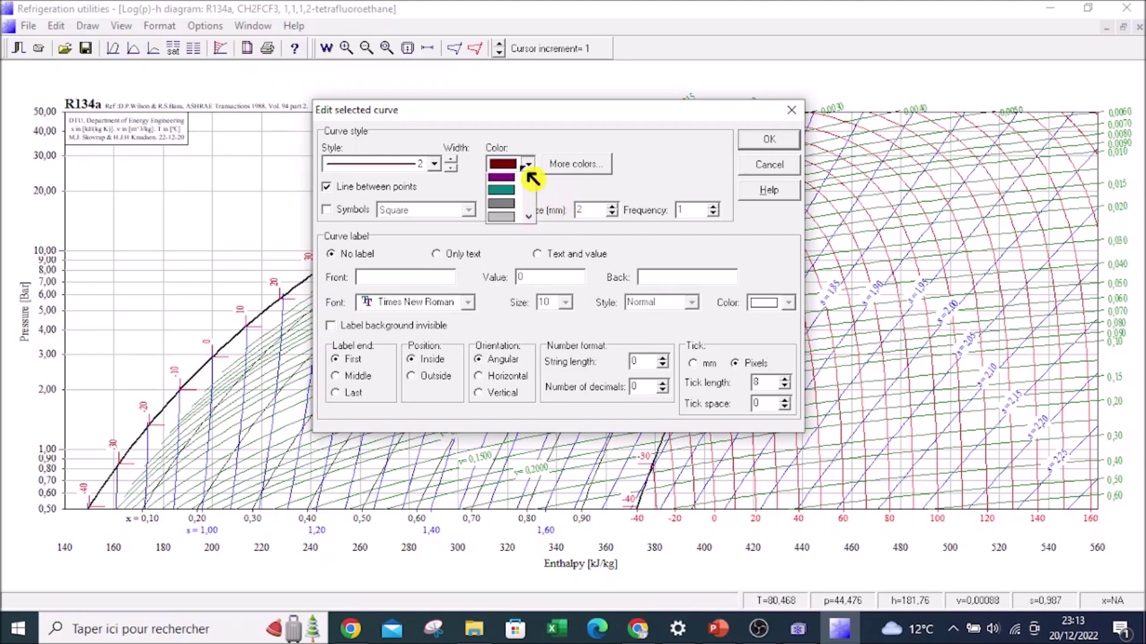
scroll(528, 257, "down", 3)
scroll(528, 264, "up", 2)
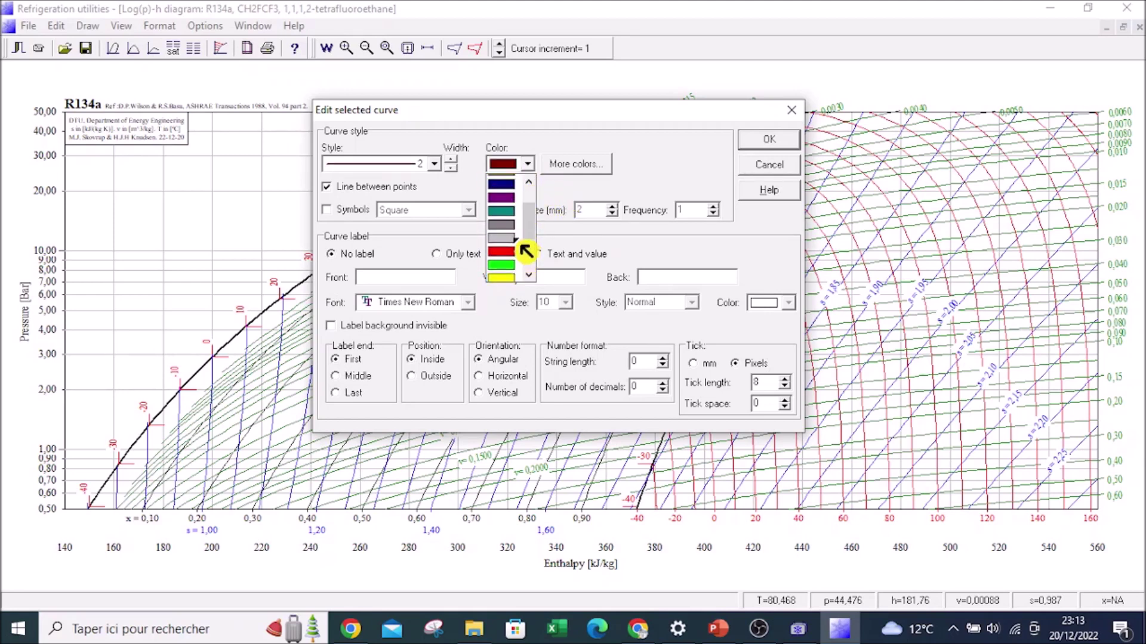
left_click(514, 261)
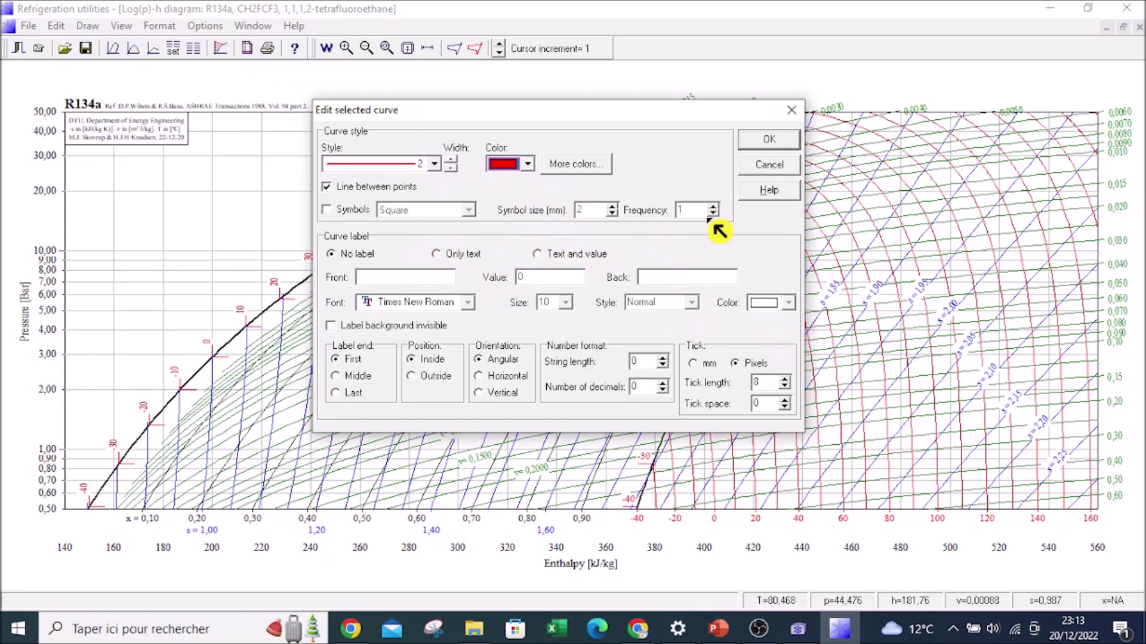
left_click(771, 142)
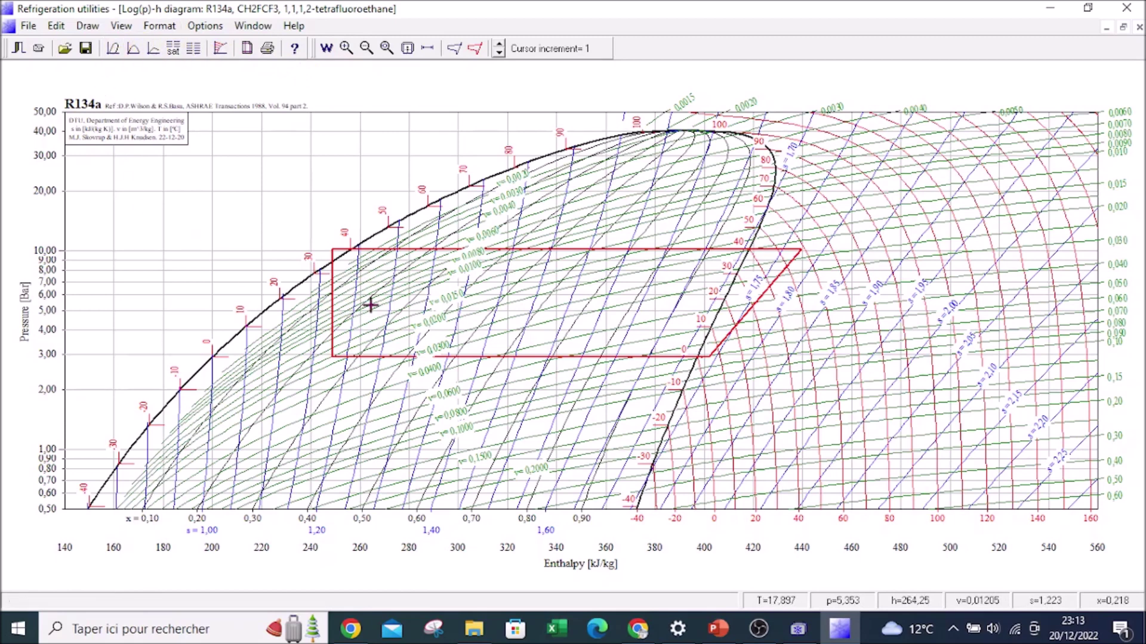
- Add the text label "58°C" in a larger font size at the cycle's compressor discharge point
left_click(57, 26)
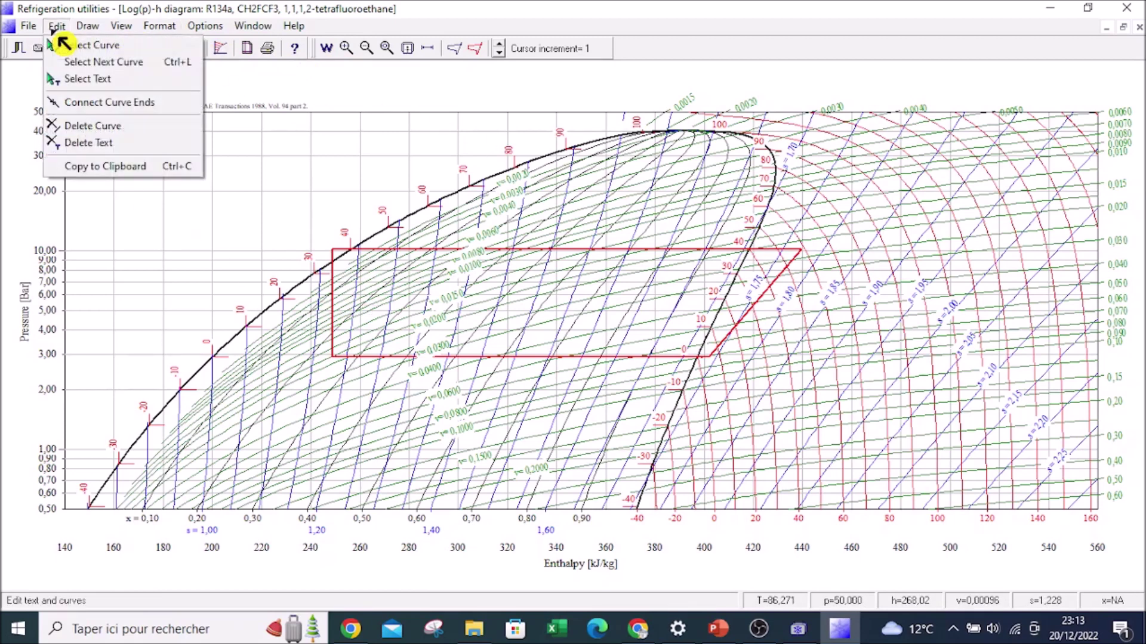
mouse_move(88, 25)
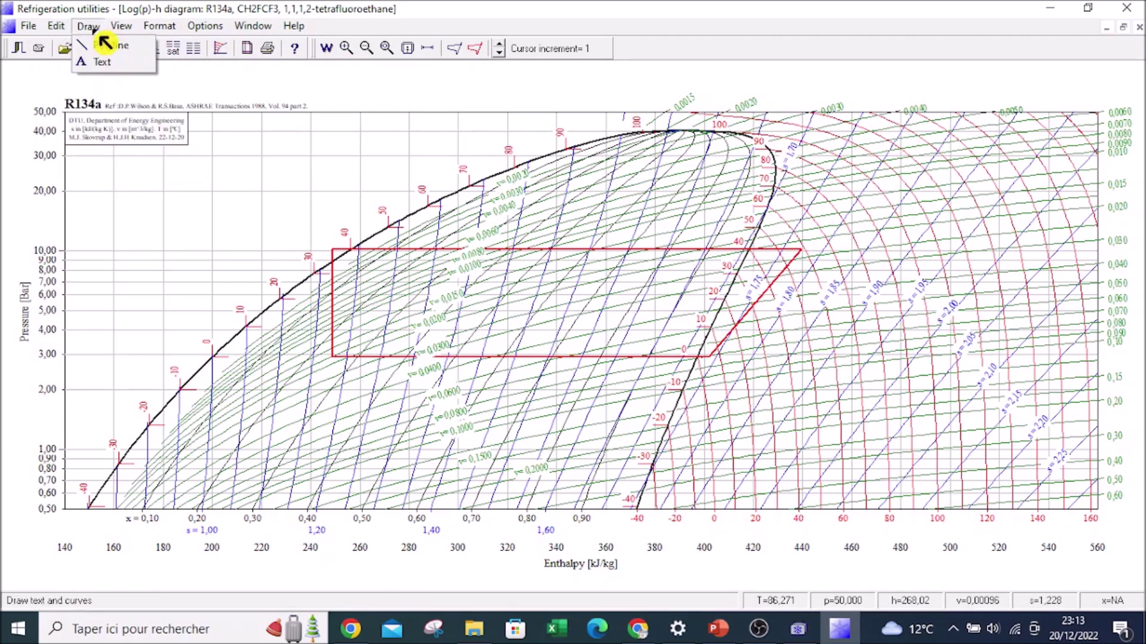
left_click(113, 64)
left_click(814, 248)
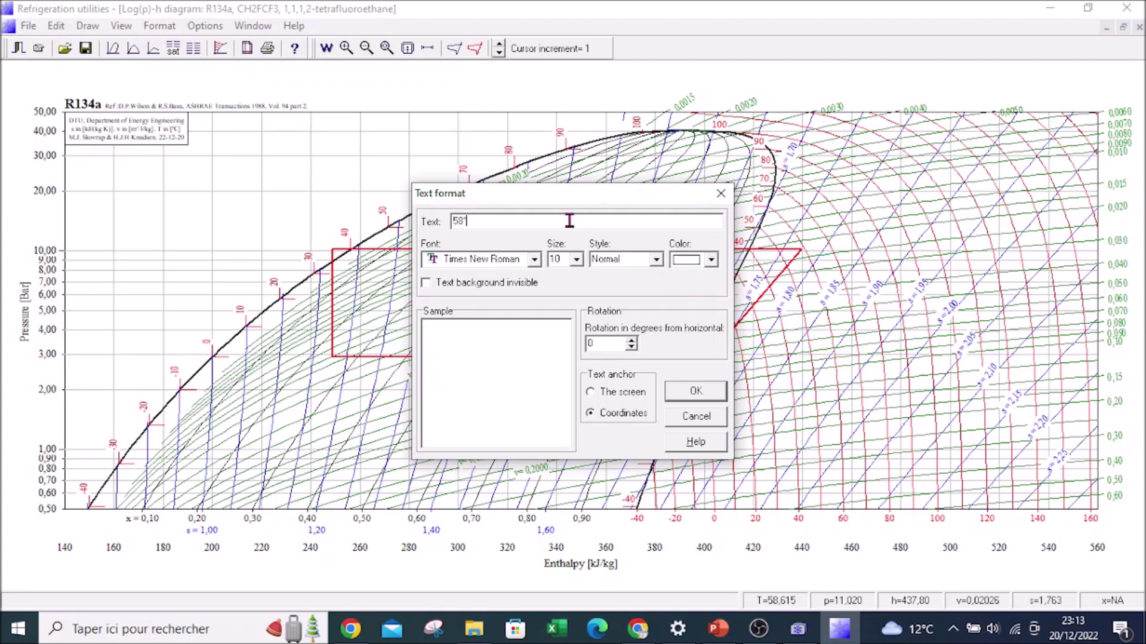
left_click(576, 259)
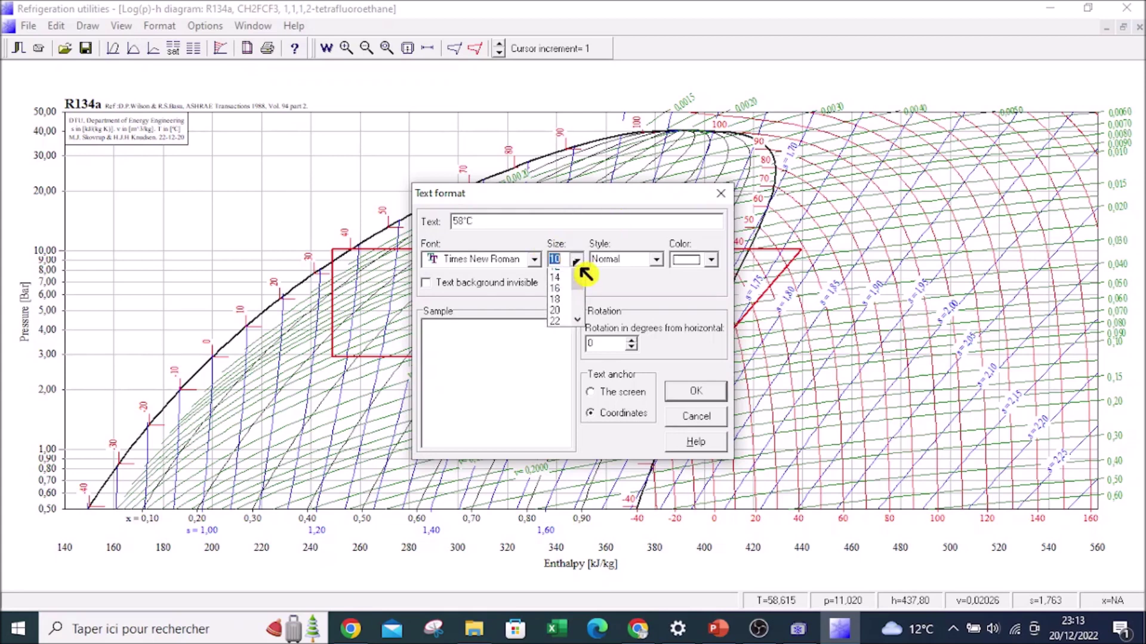
left_click(561, 351)
left_click(680, 391)
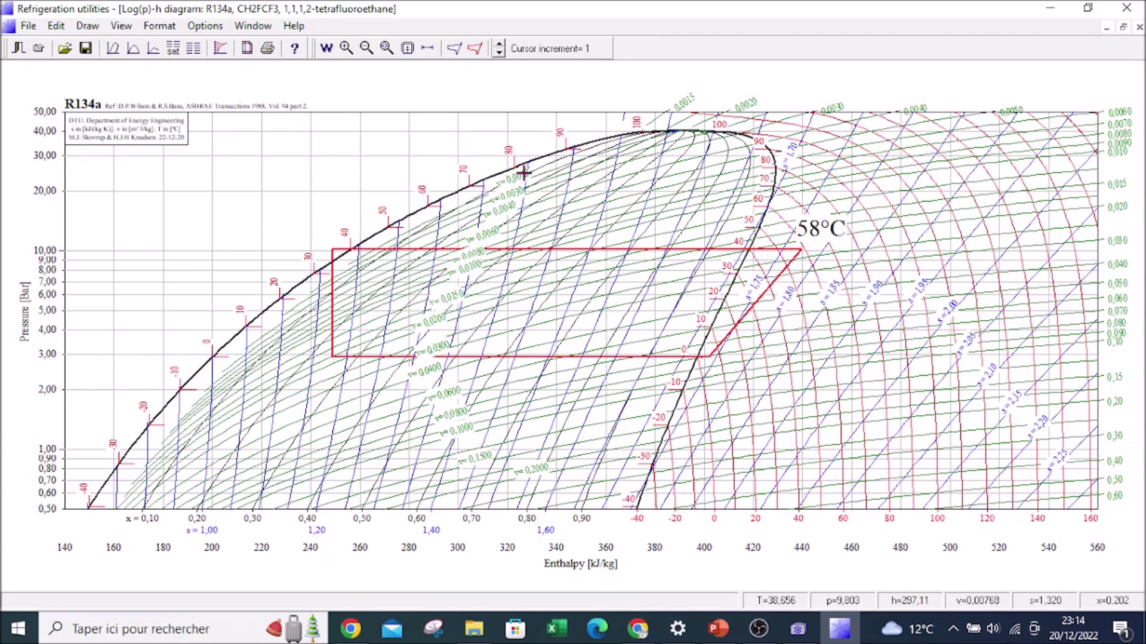
- Dimension the Projet 1 cycle with a cooling capacity Qe of 10 kW and a volumetric efficiency of 0.86
left_click(481, 56)
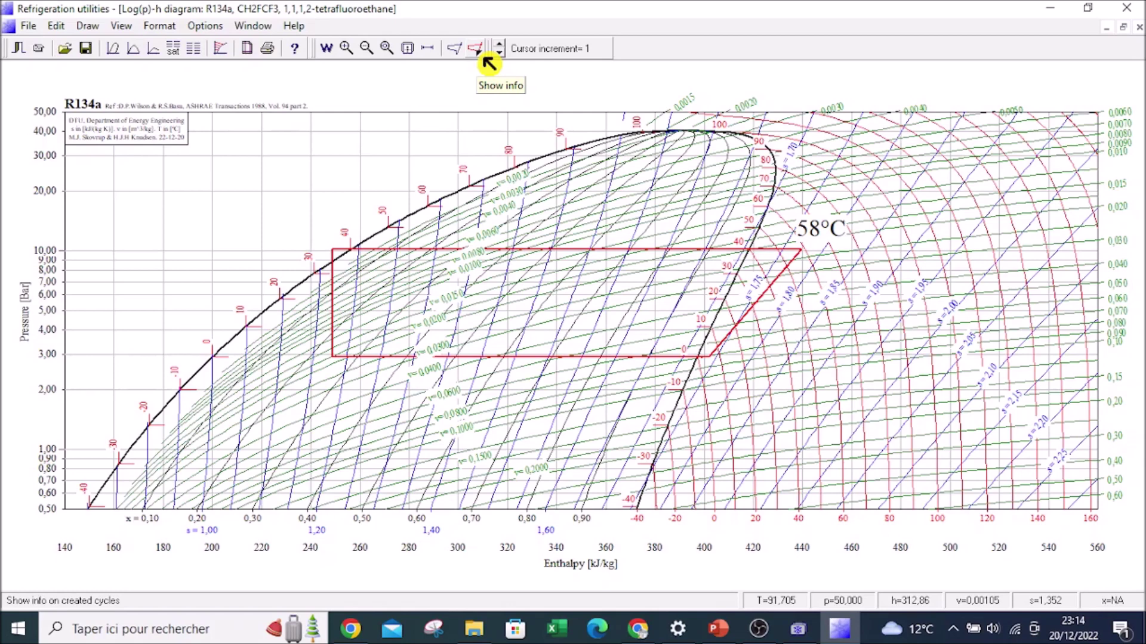
left_click(488, 59)
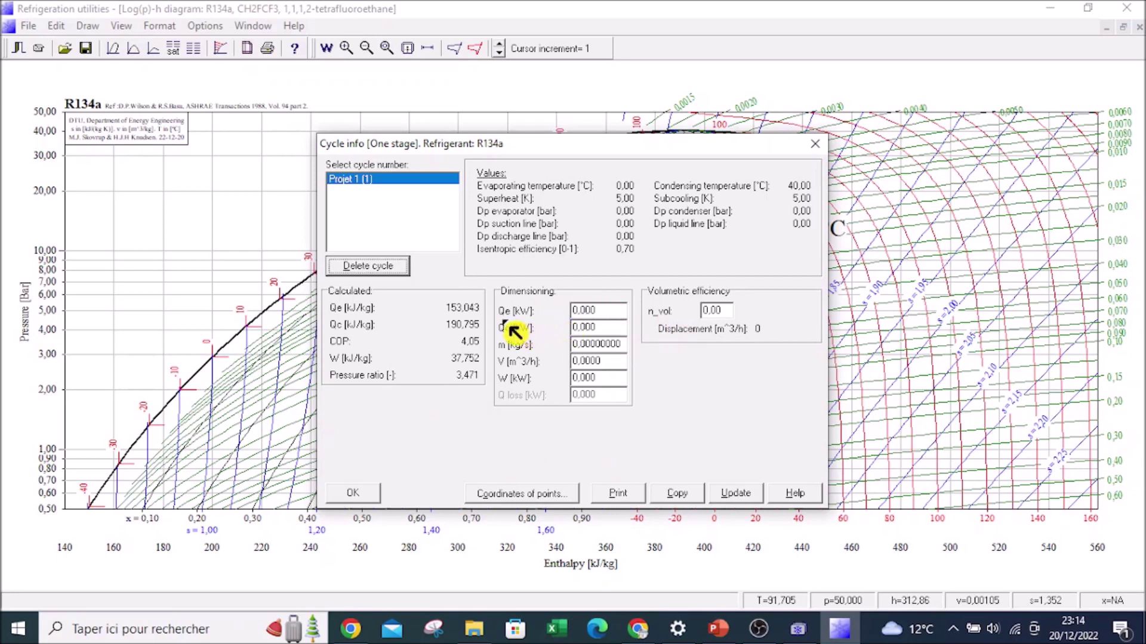
left_click_drag(615, 311, 546, 311)
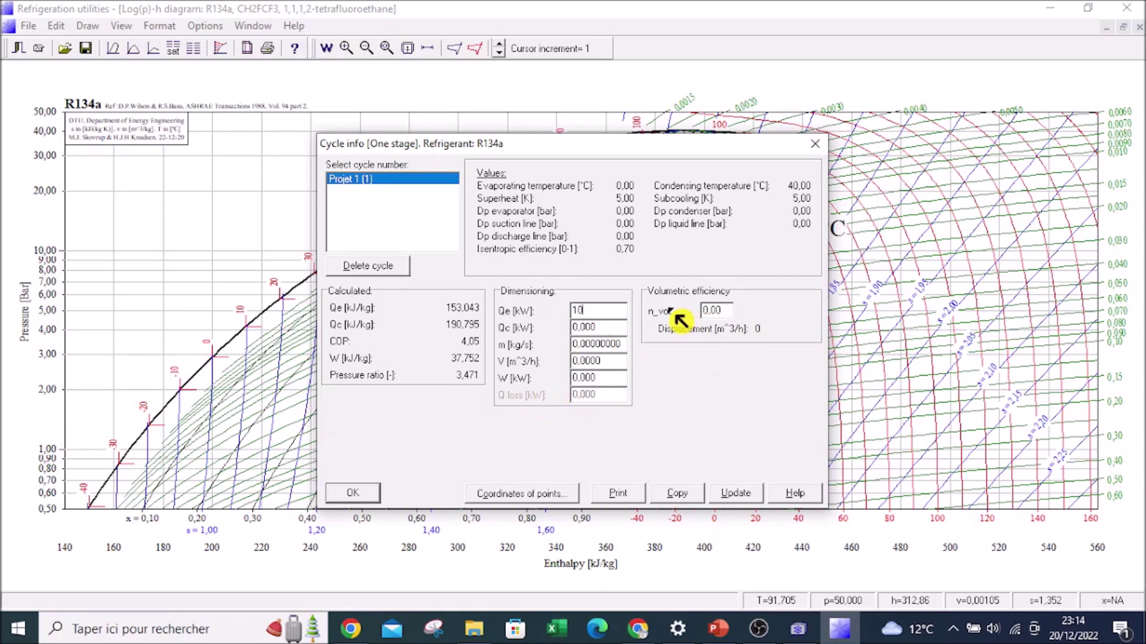
left_click(721, 310)
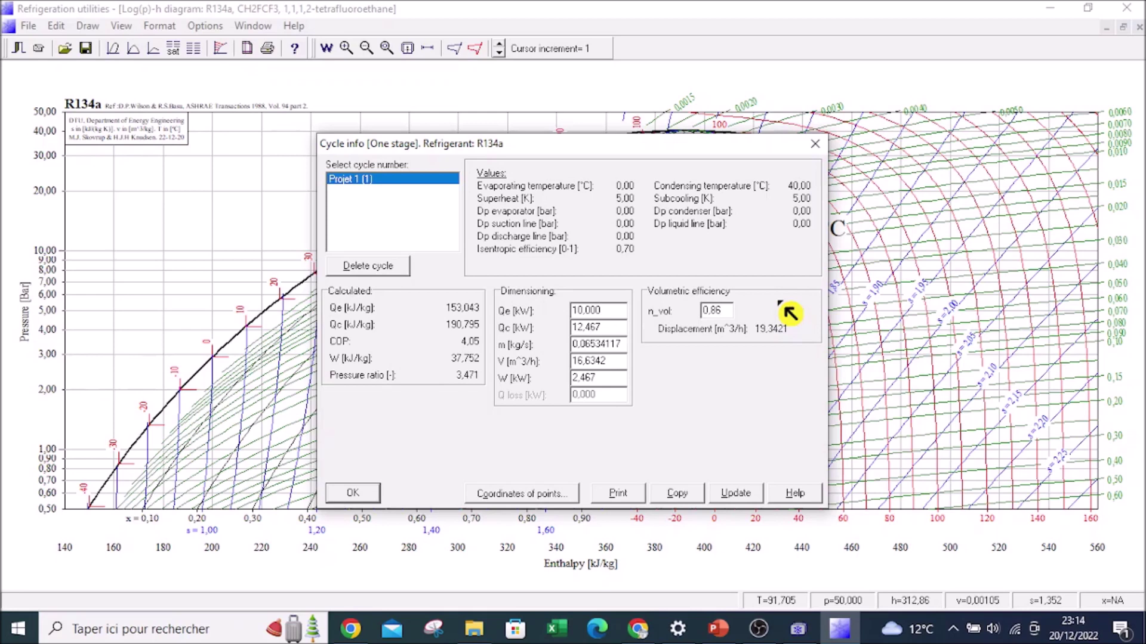
left_click(354, 497)
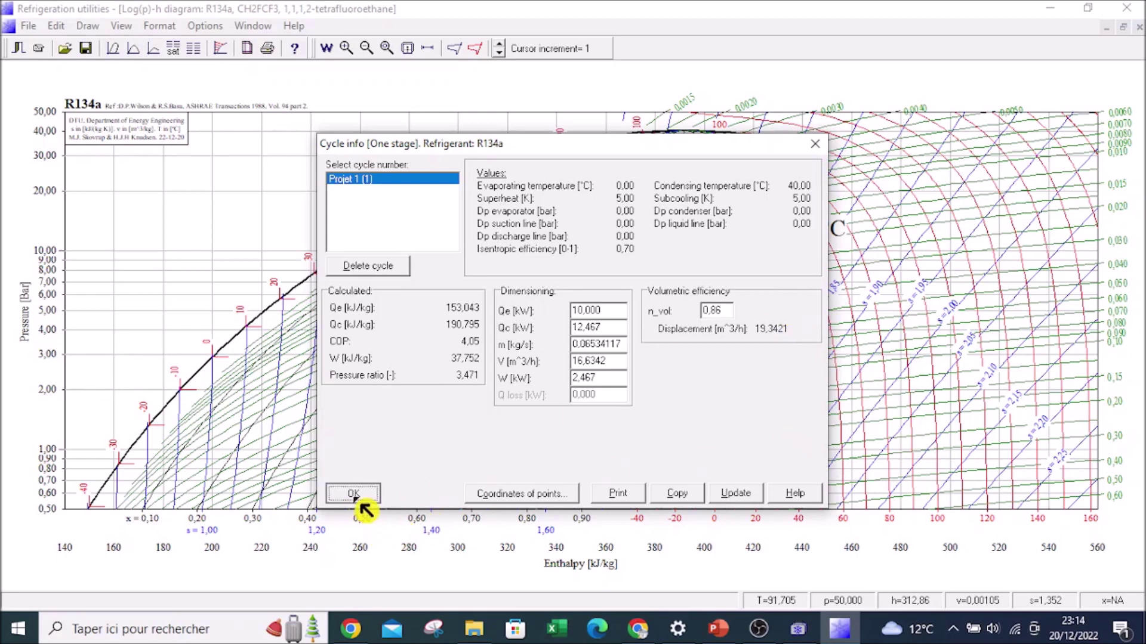
- Review the Projet 1 cycle's calculated results and the coordinates of its points
left_click(476, 49)
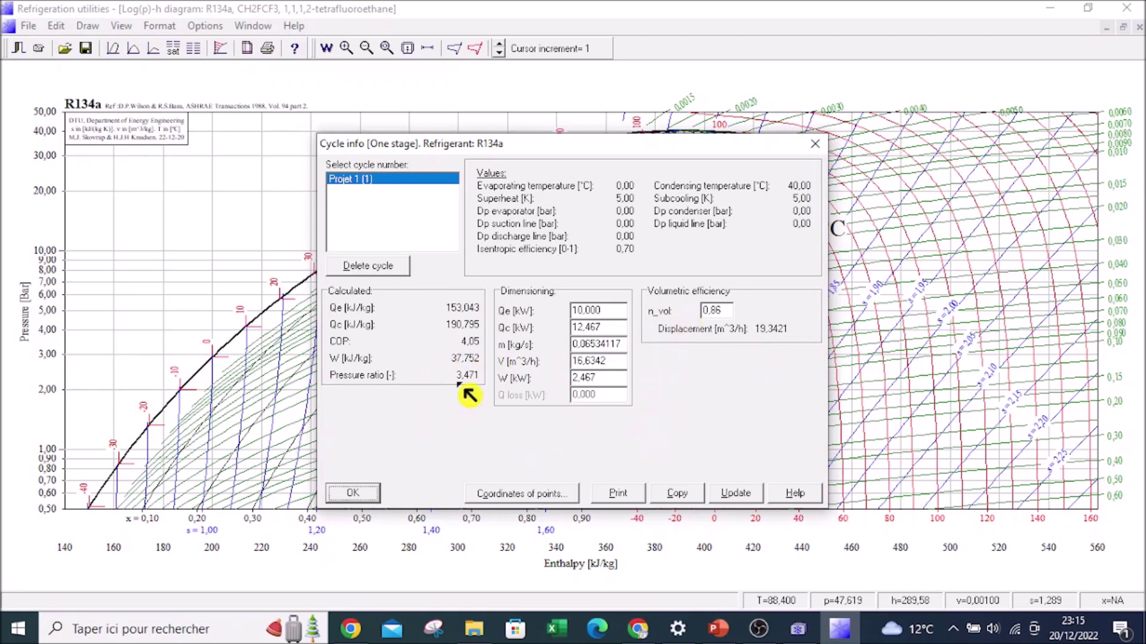
left_click(552, 496)
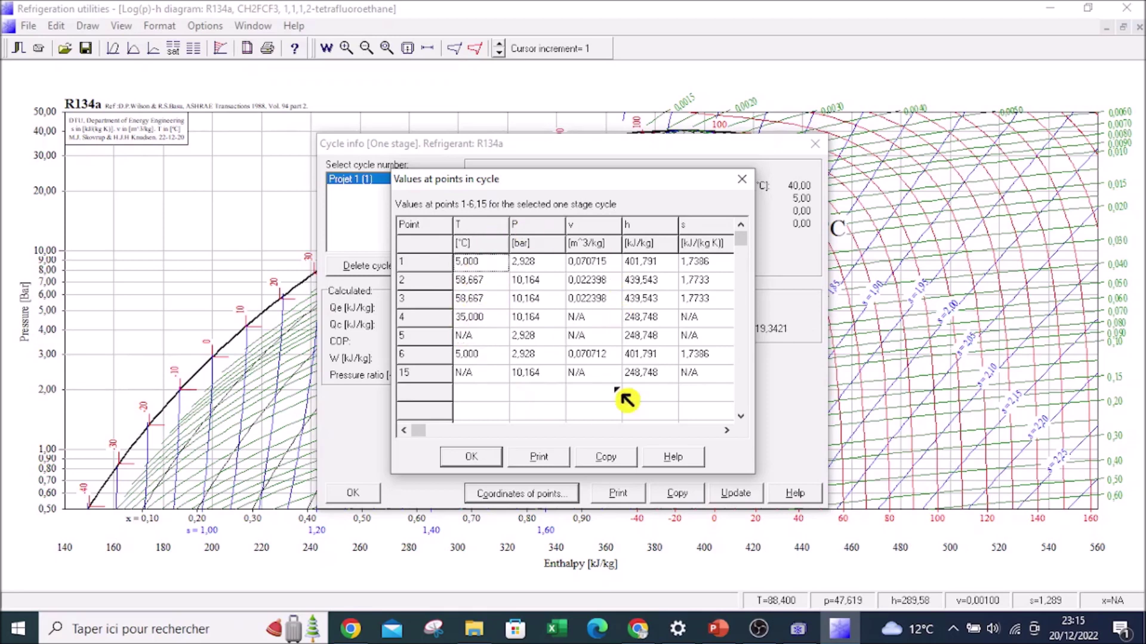
left_click(469, 458)
left_click(819, 151)
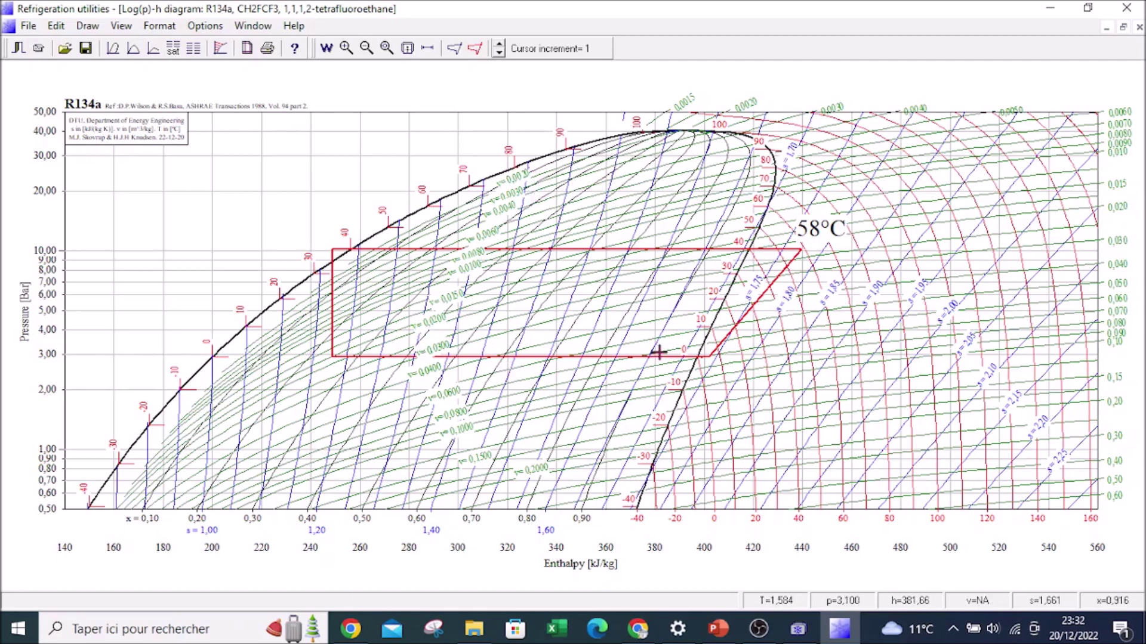
- Draw a second one-stage cycle, Projet 2, with 5 K superheat, 40 °C condensing temperature, 5 K subcooling and isentropic efficiency 1
left_click(456, 50)
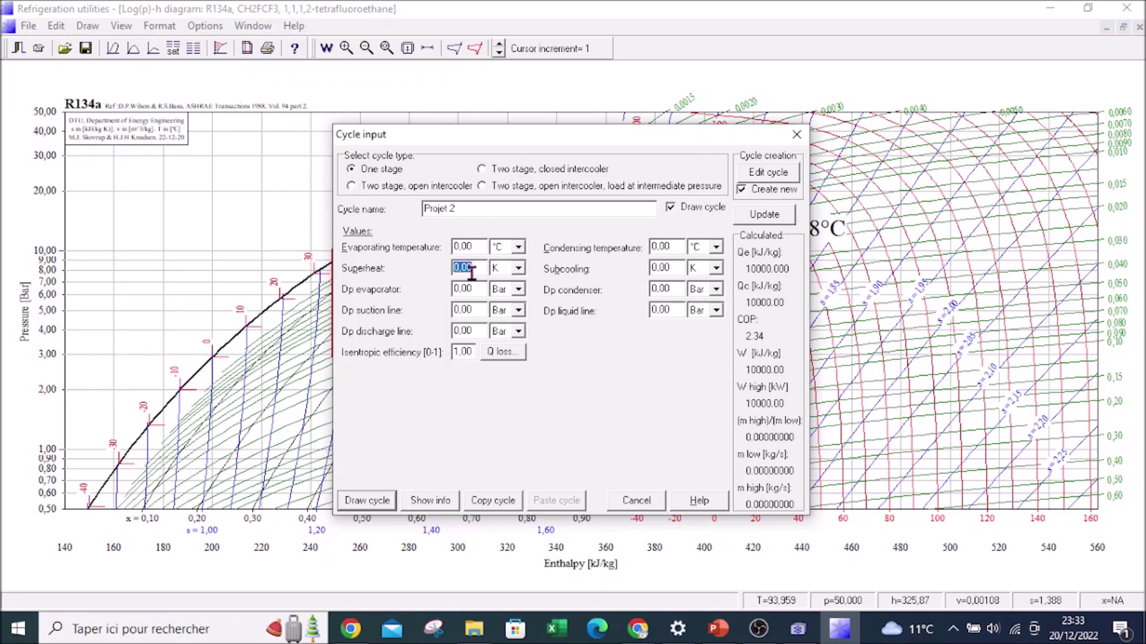
type("5")
left_click(679, 249)
type("405")
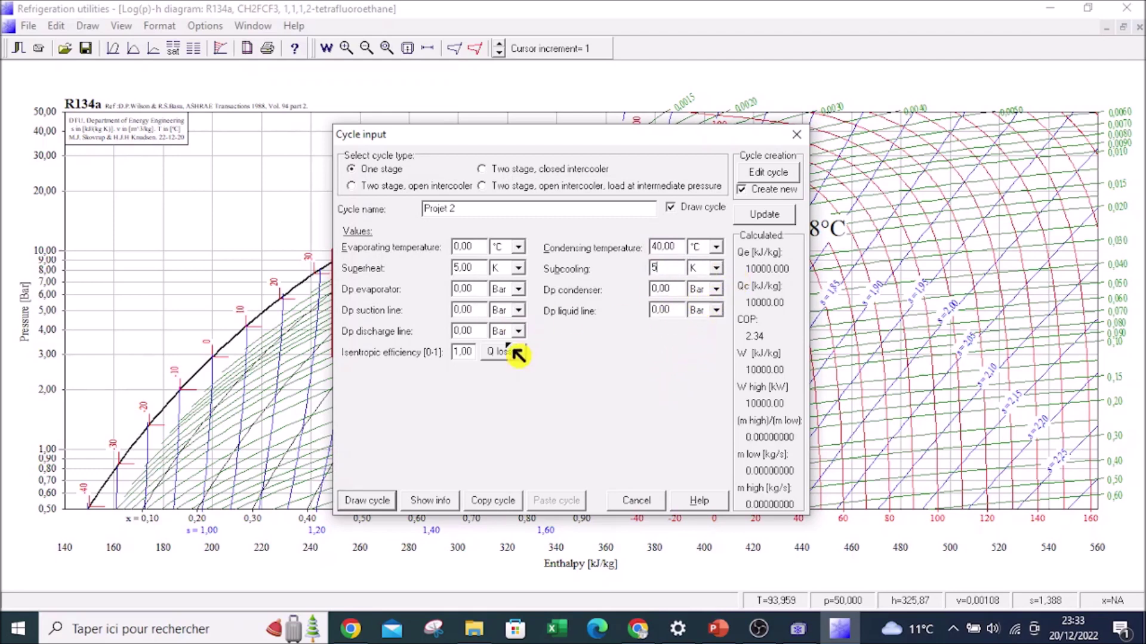
left_click(370, 508)
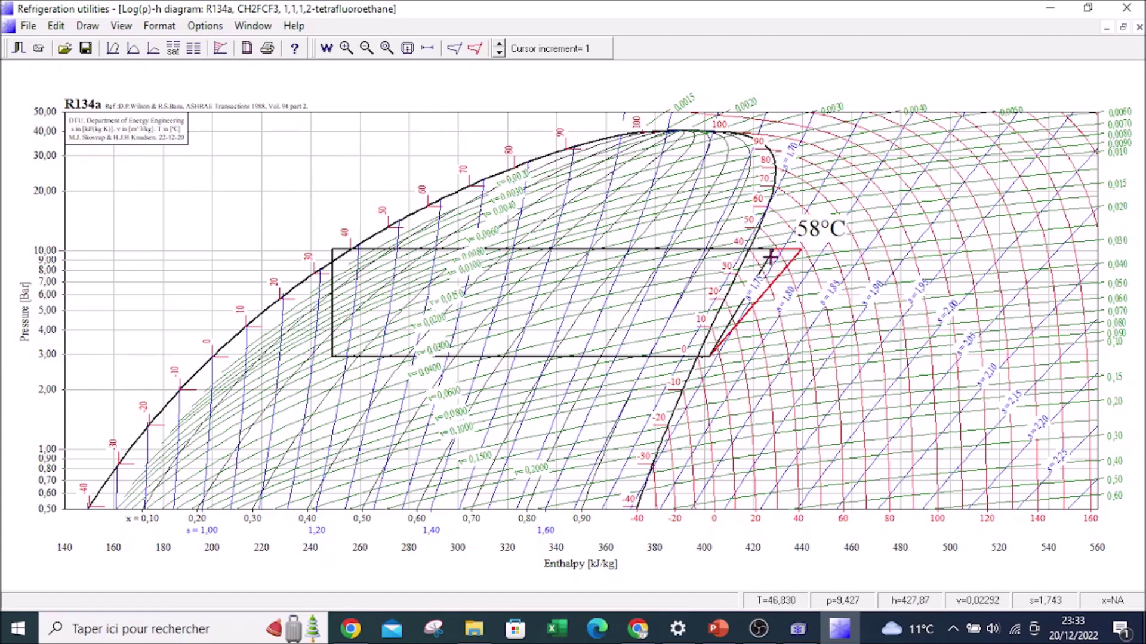
- Compare the compression lines of the two cycles up close, from suction to discharge
left_click(346, 48)
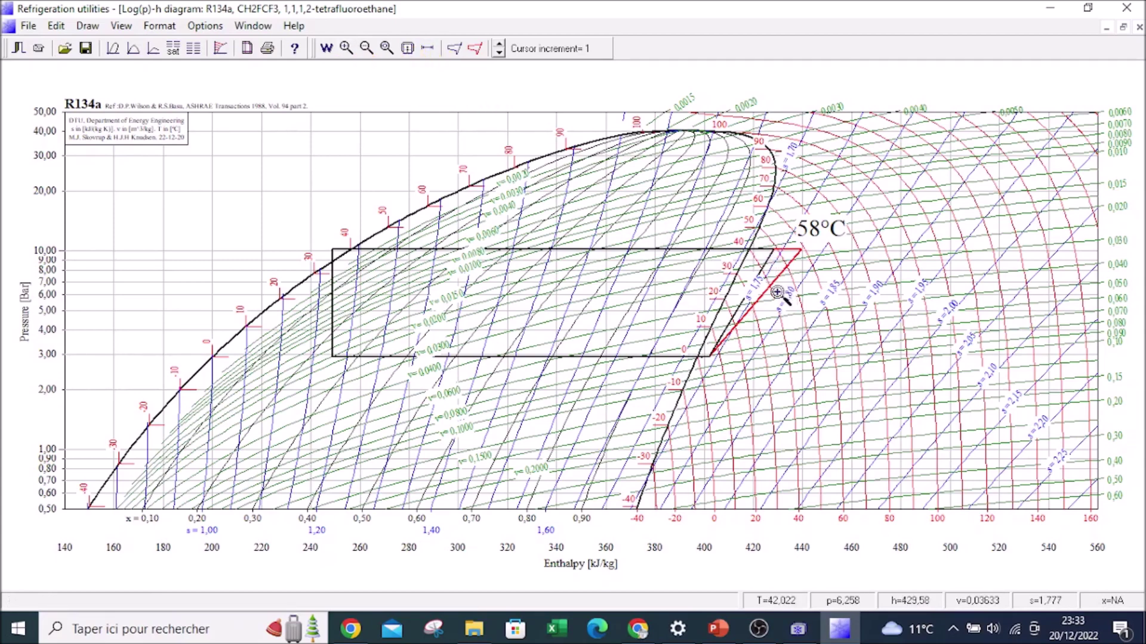
left_click(764, 295)
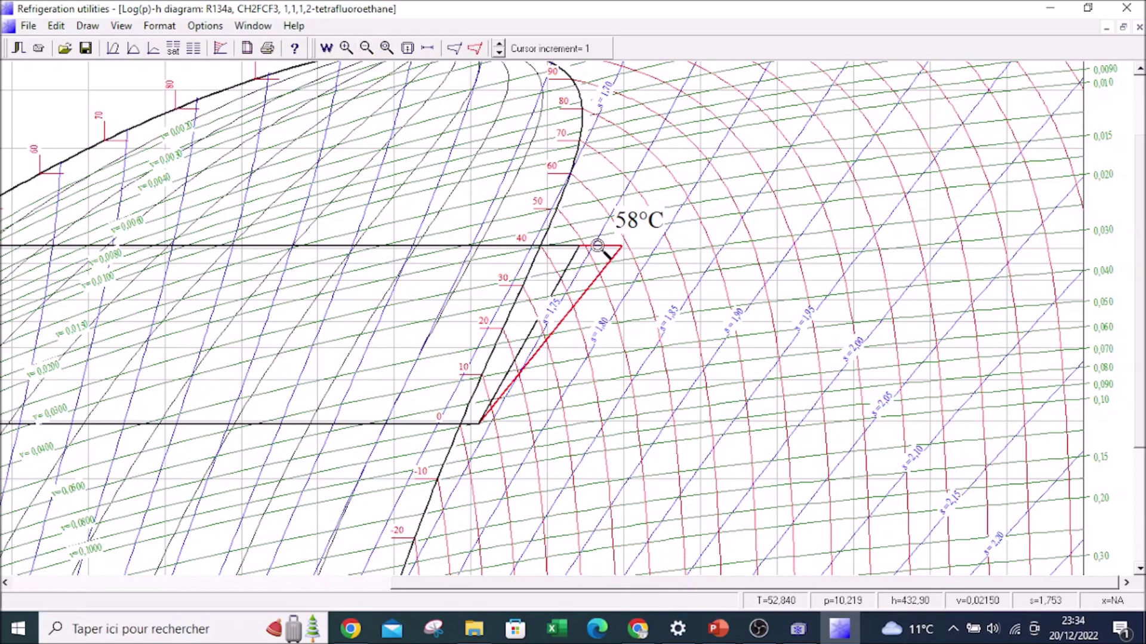
left_click(600, 340)
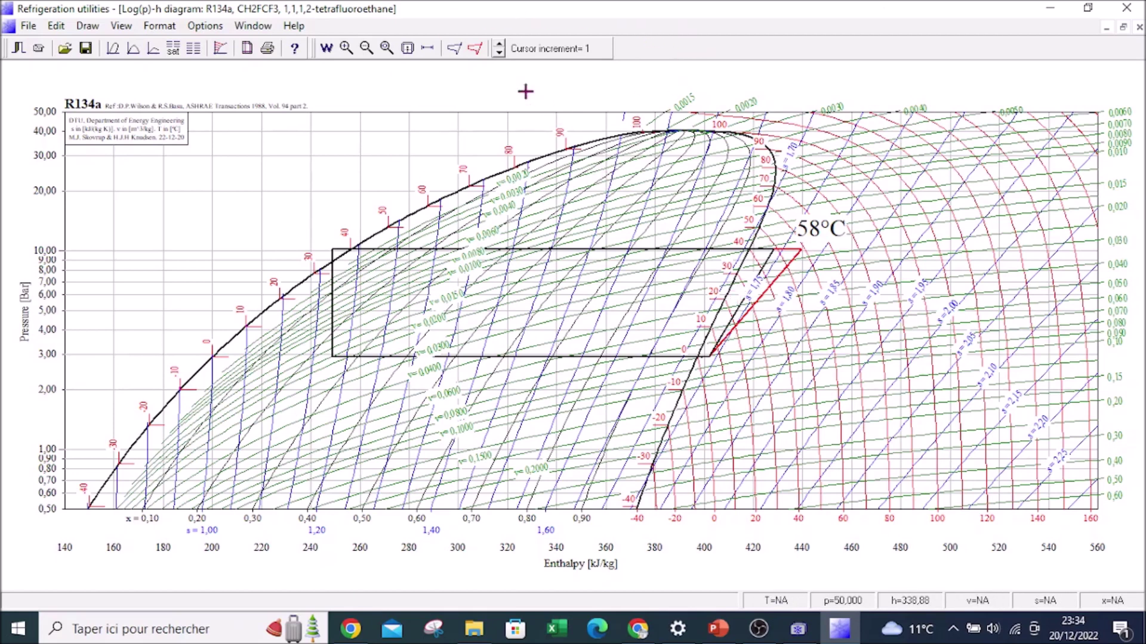
- Set the cooling capacity Qe of the Projet 2 cycle to 10 kW
left_click(478, 50)
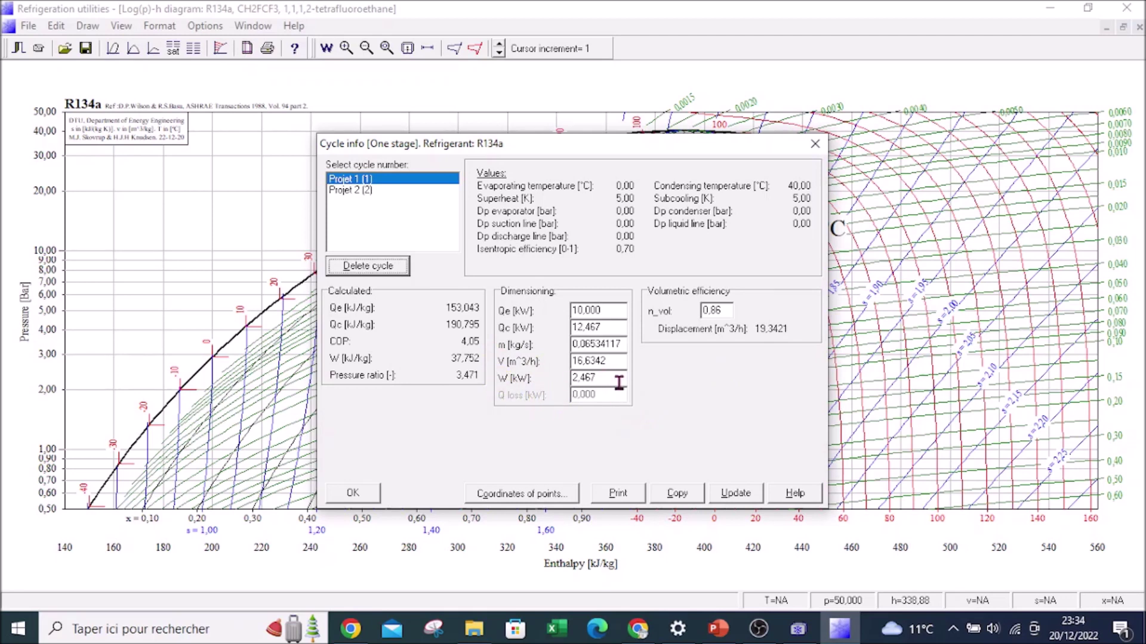
left_click(371, 201)
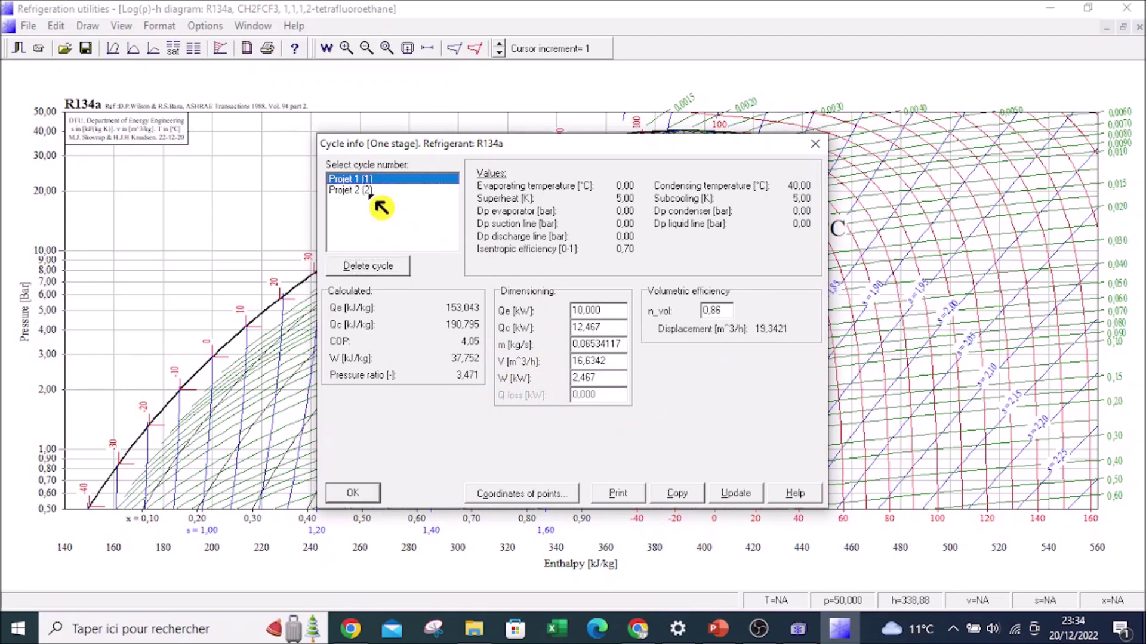
left_click(372, 199)
double_click(616, 309)
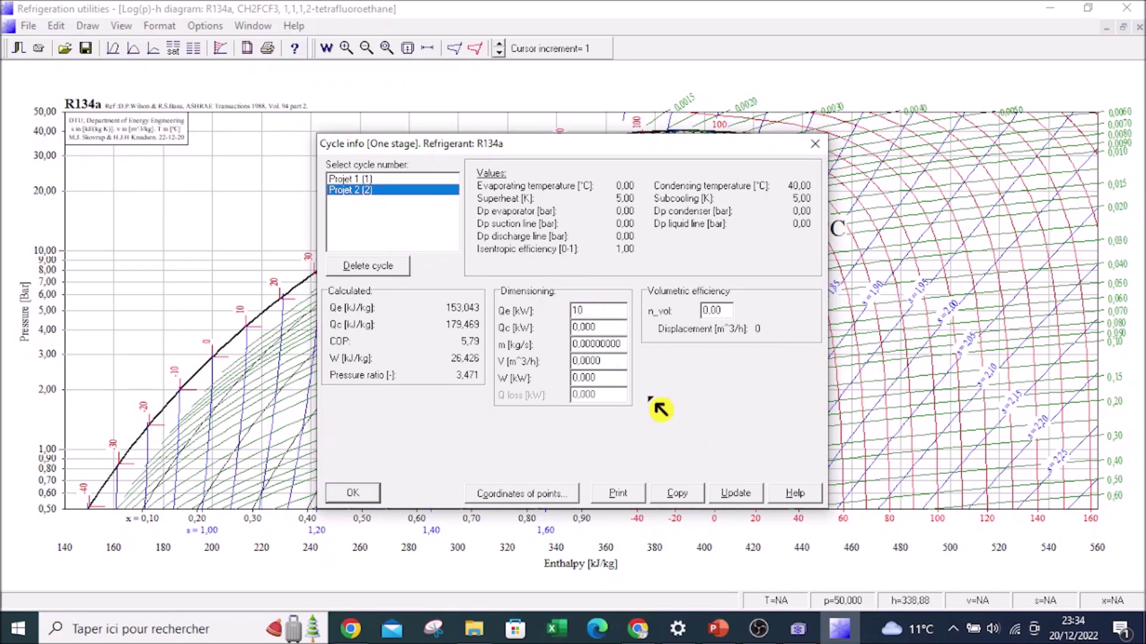
left_click(358, 496)
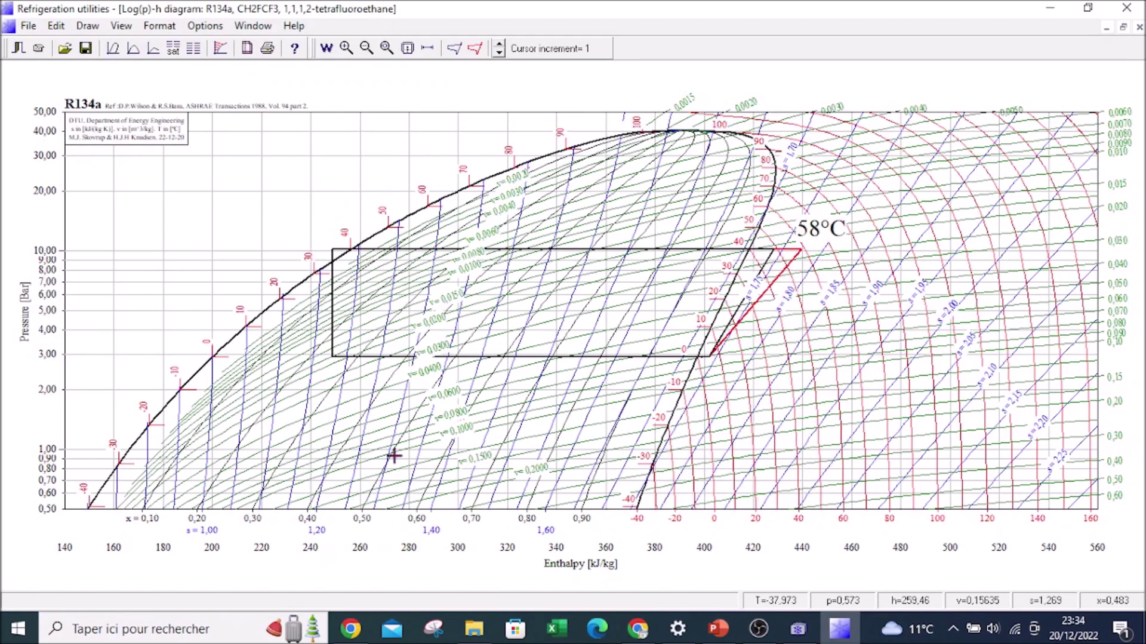
- Review the COP and compressor power of the Projet 2 cycle, and check the temperatures at its points
left_click(475, 49)
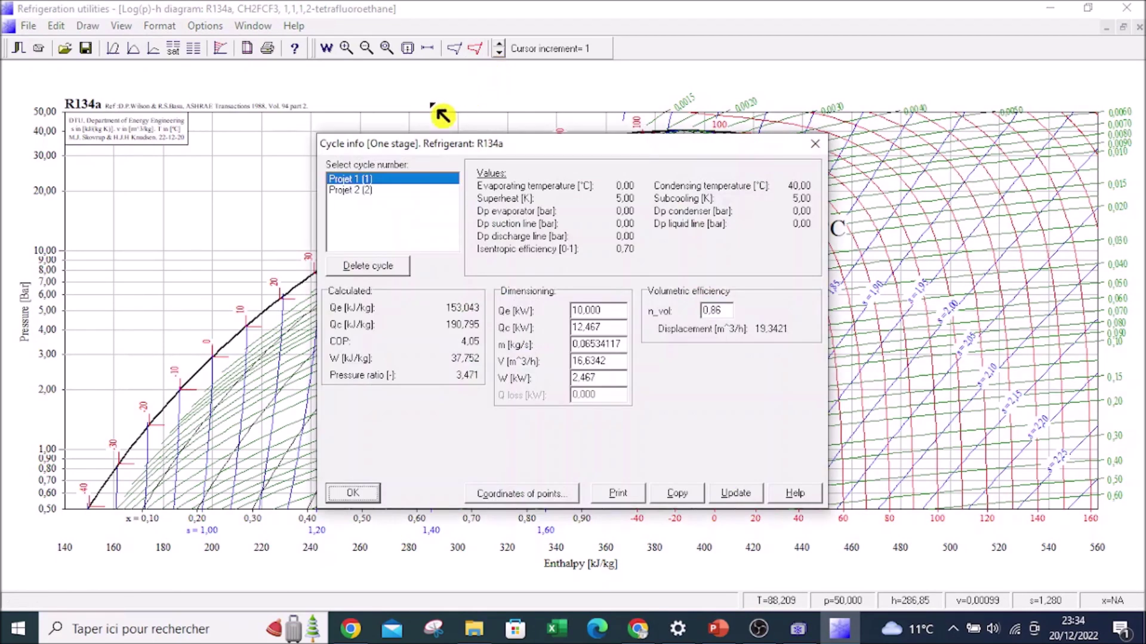
left_click(366, 191)
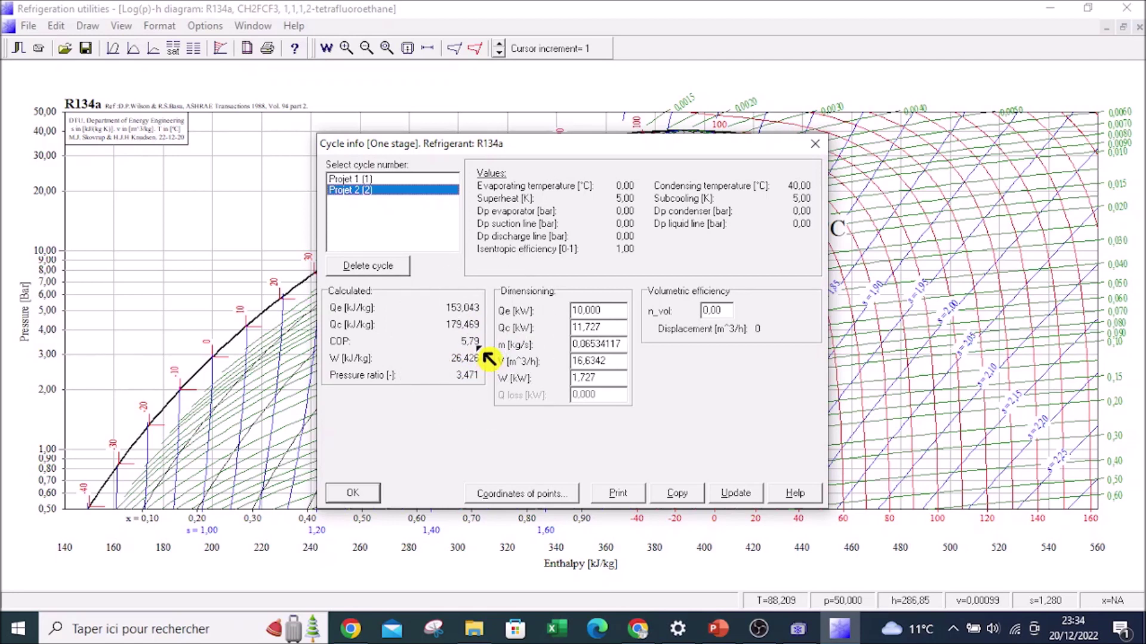
left_click(607, 378)
left_click(540, 493)
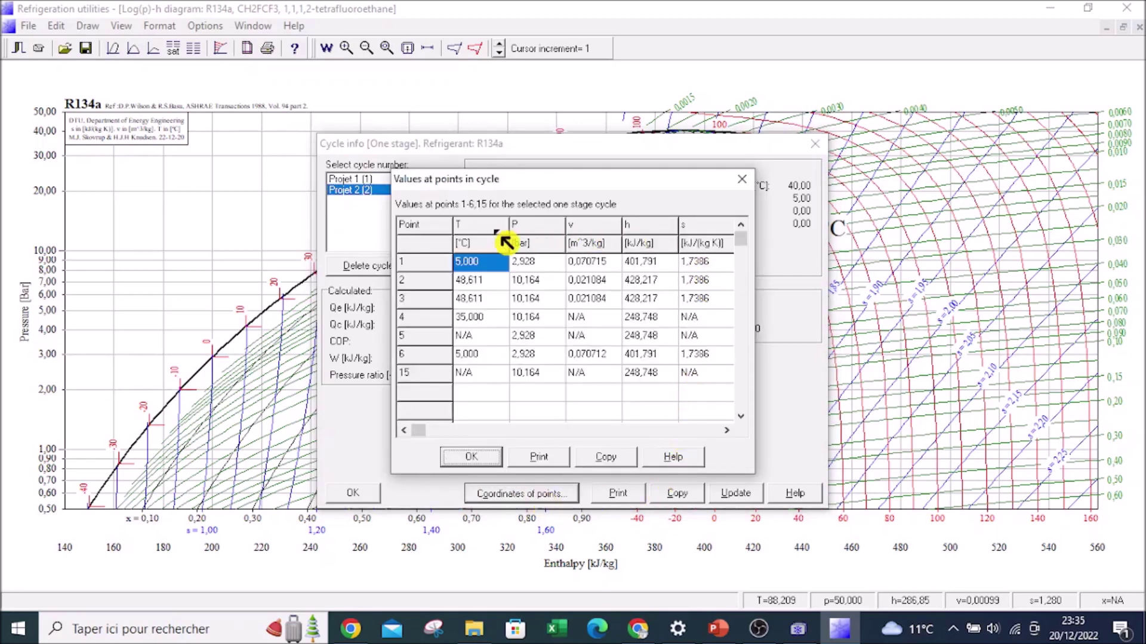
left_click_drag(532, 183, 533, 151)
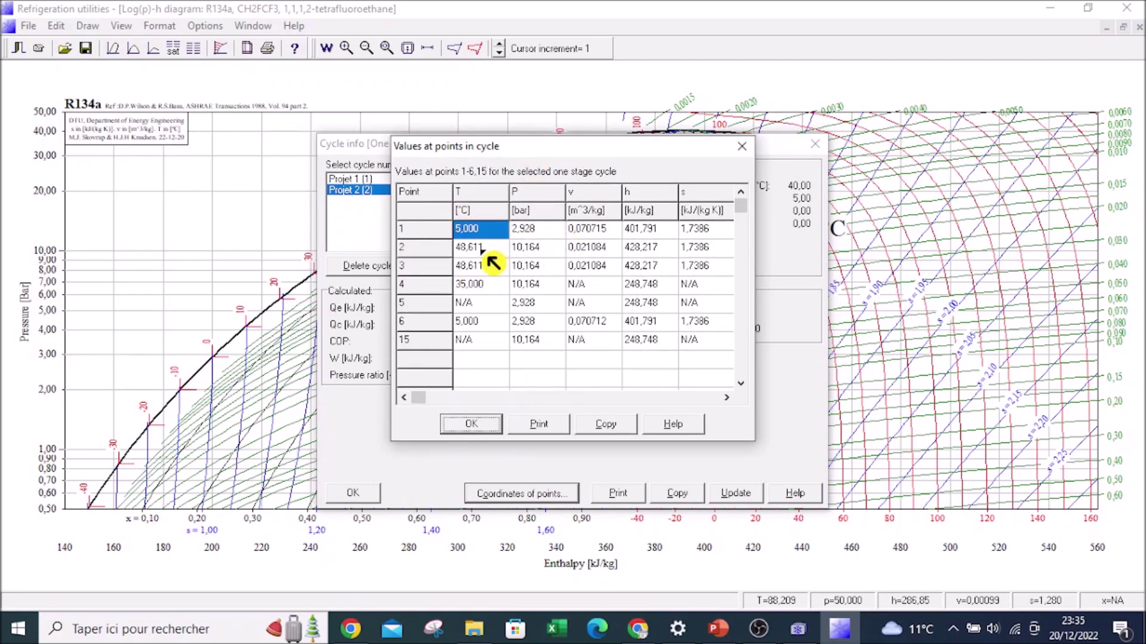
left_click(742, 146)
- Check the discharge temperature in the point values of the Projet 1 cycle for comparison
left_click(370, 180)
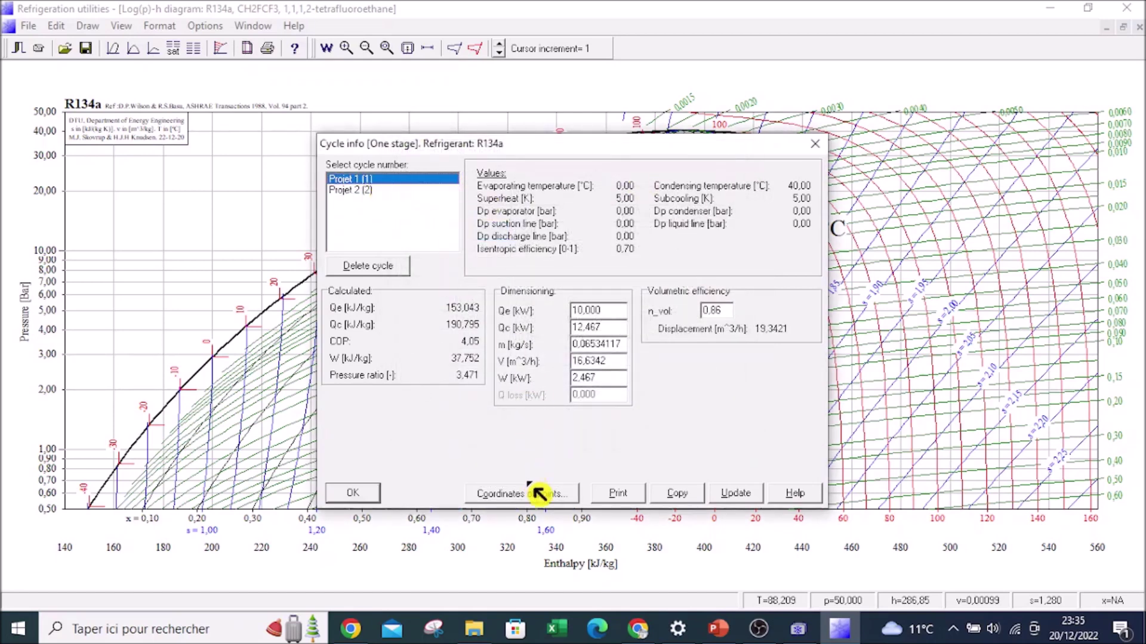
left_click(537, 493)
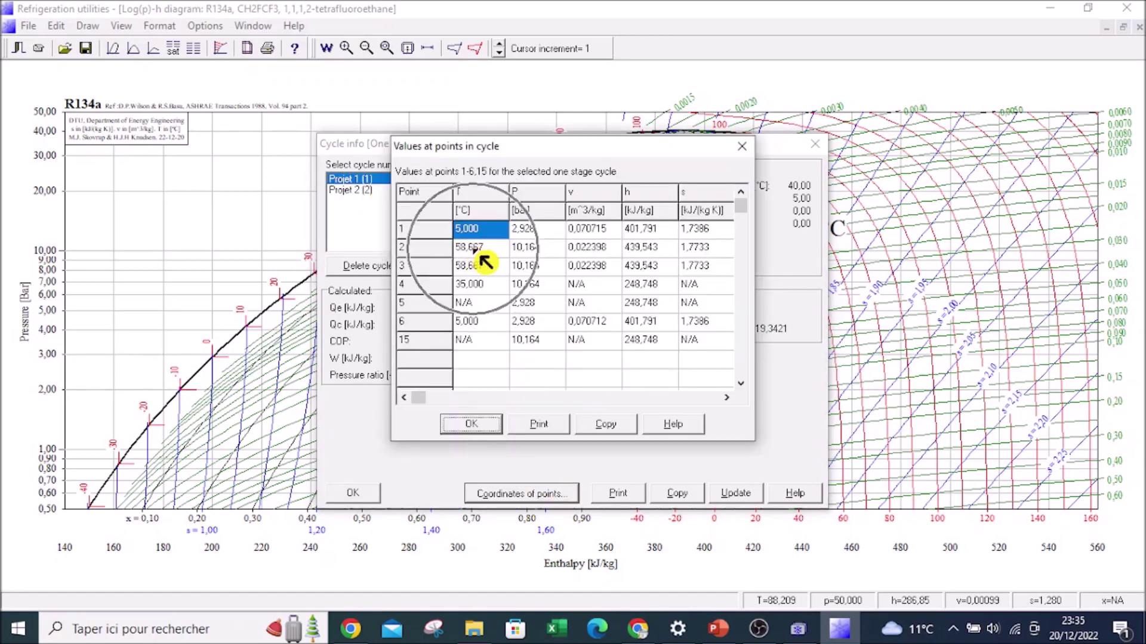
left_click(741, 146)
left_click(815, 144)
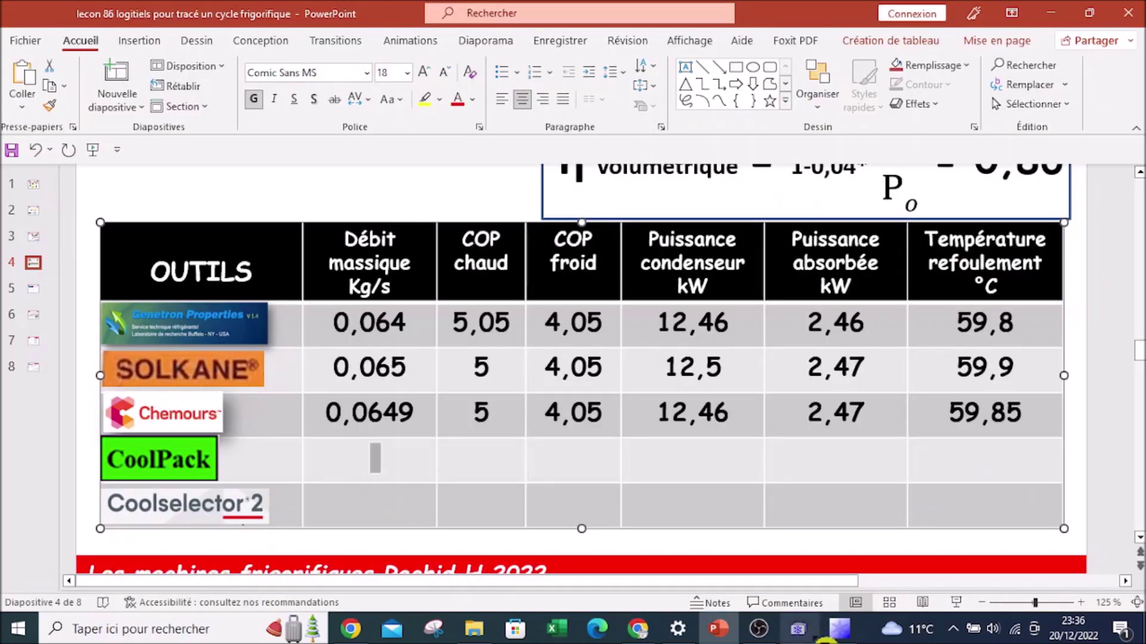
- In the PowerPoint comparison table's CoolPack row, enter mass flow 0,065, COP chaud 5, COP froid 4,05 and condenser power 12,46
left_click(842, 632)
type("12,467")
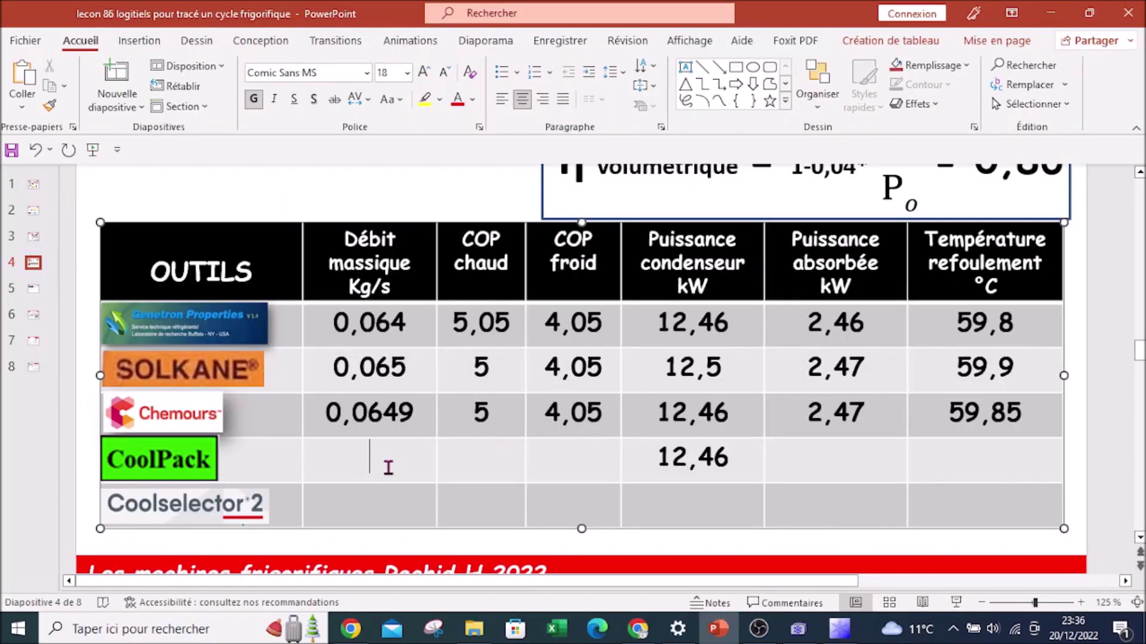
type("0")
key("Return")
type("065")
key("BackSpace")
key("BackSpace")
key("BackSpace")
key("BackSpace")
type(",0654,05")
left_click(477, 463)
- Complete the CoolPack row with absorbed power 2,46 and discharge temperature 58,66, and present the slide full screen
left_click(849, 465)
type("2,46")
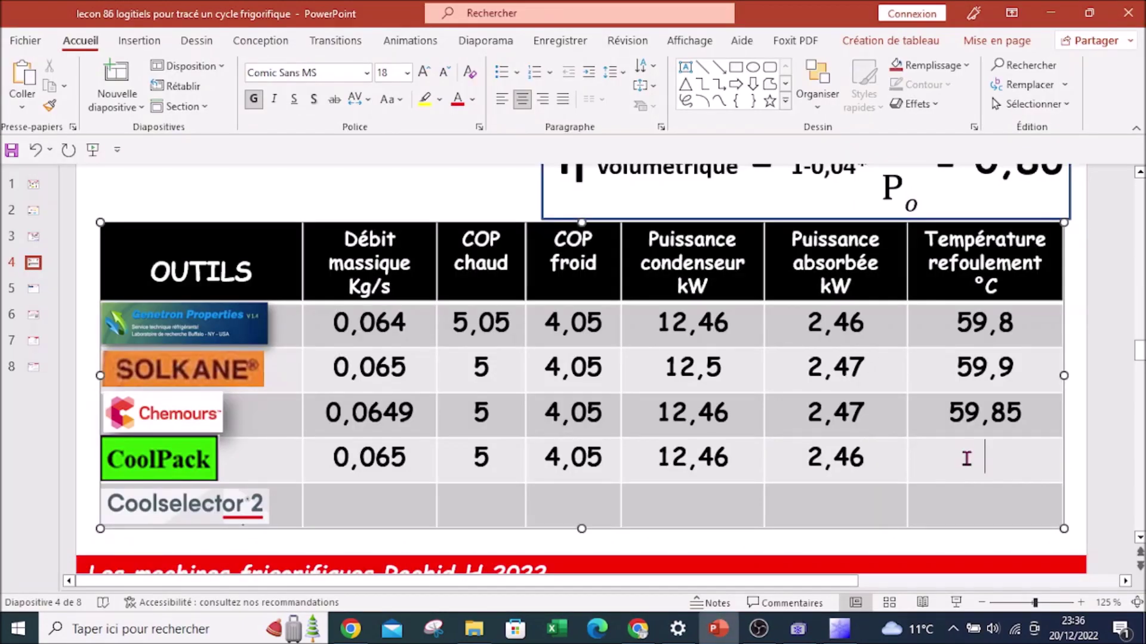
left_click(982, 466)
type("58,66")
left_click(955, 603)
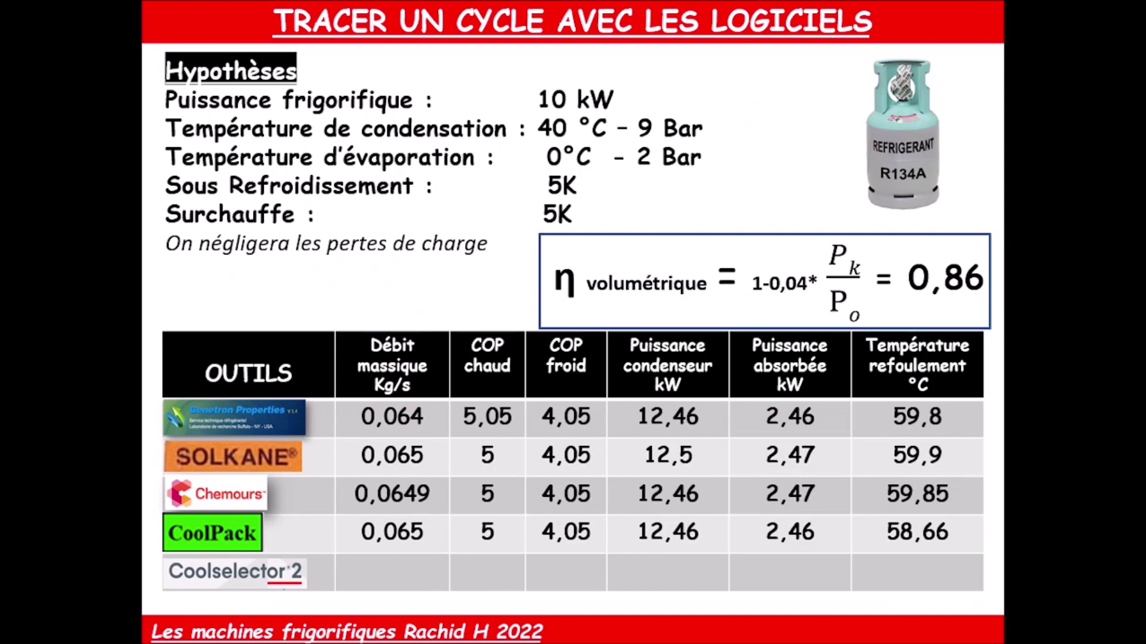